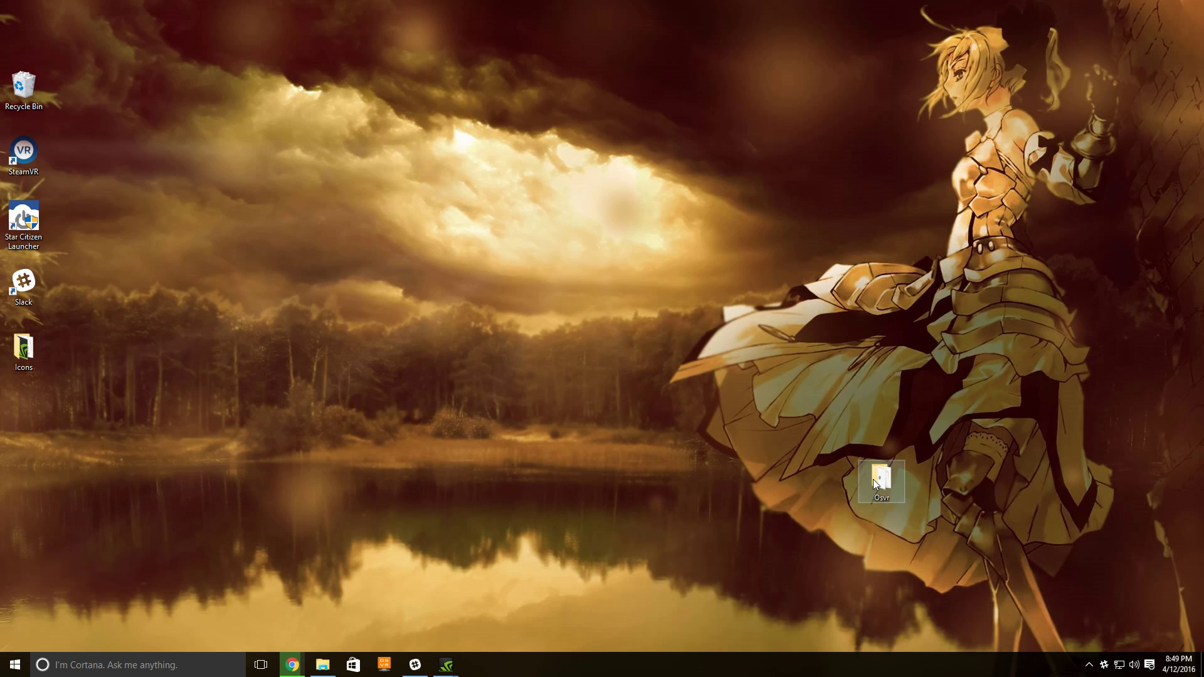
- Open the Osvr folder from the desktop in a maximized window and widen its Name column to fit the full file names
double_click(876, 482)
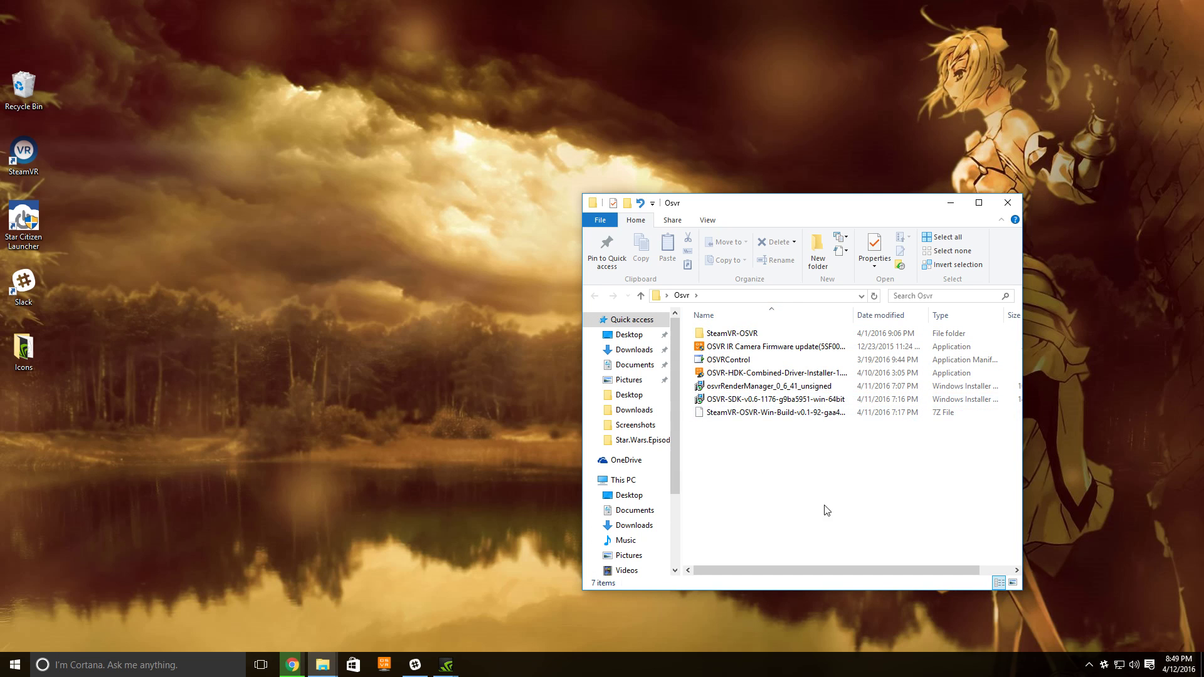
left_click(979, 202)
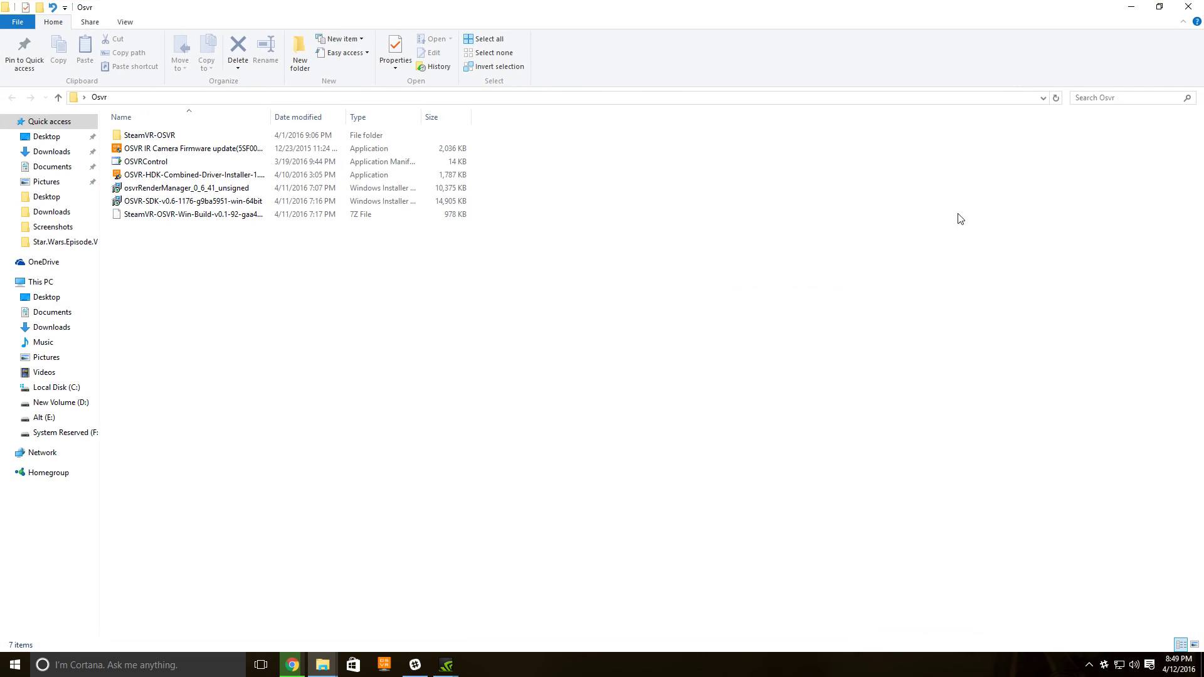
left_click_drag(274, 116, 420, 118)
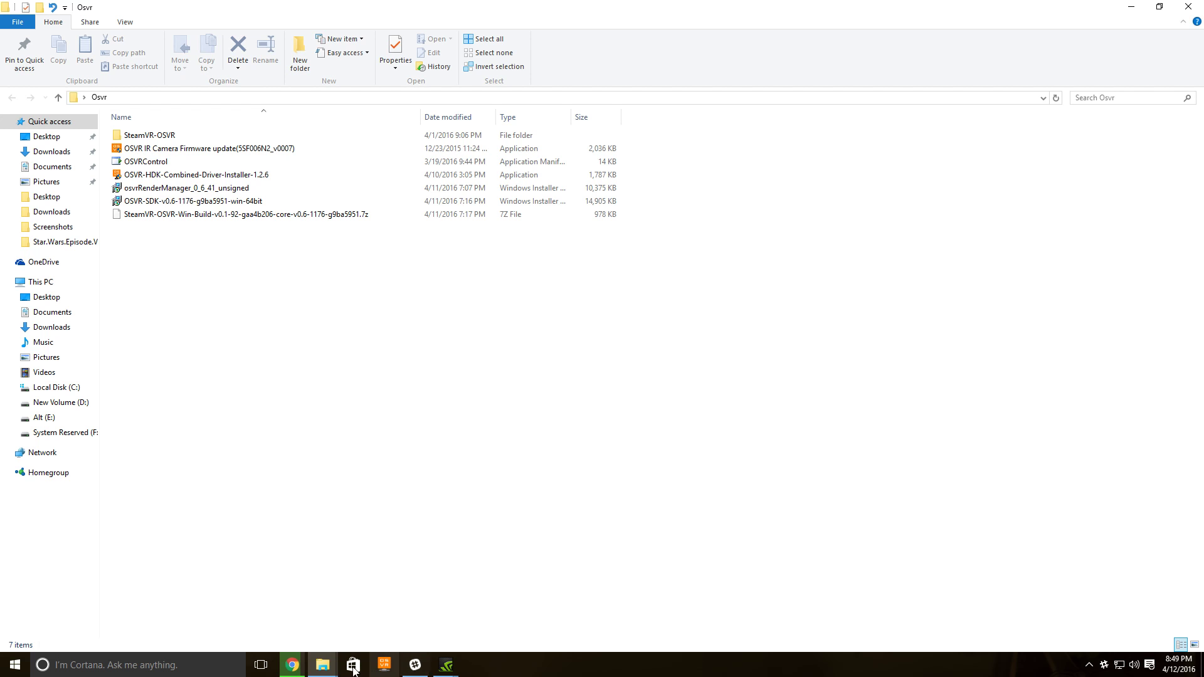
- Switch to Chrome, look at the OSVR Developer Portal and Atmel FLIP pages, and close the FLIP page
left_click(293, 665)
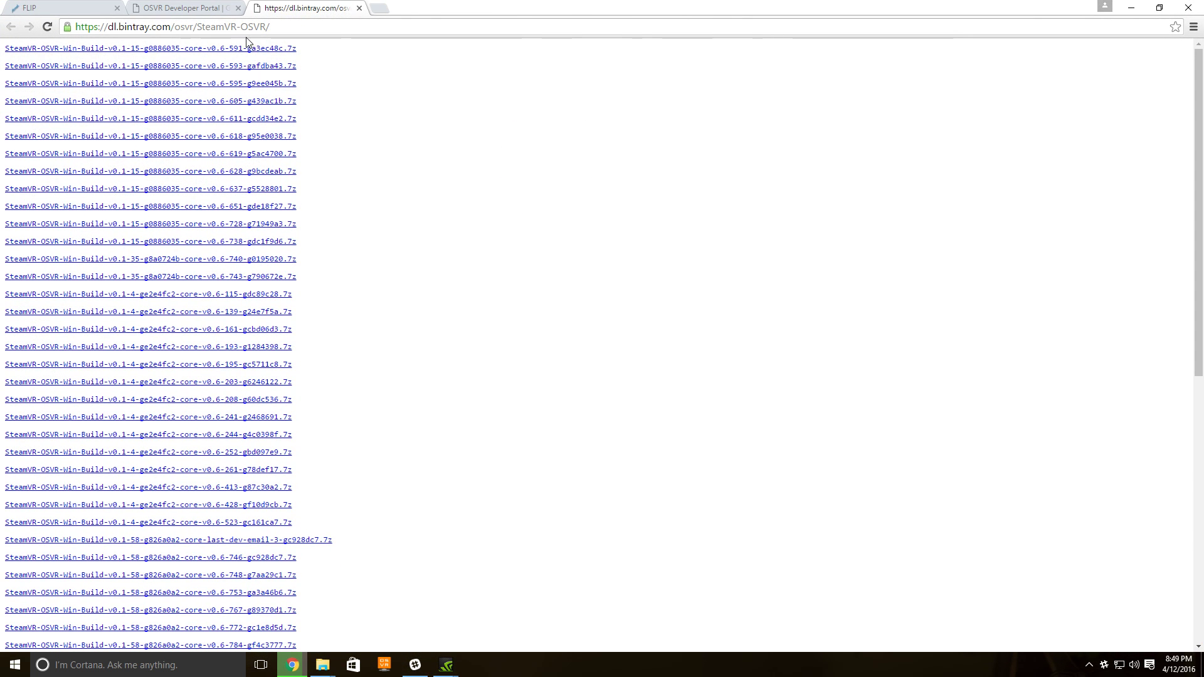
left_click(201, 9)
left_click(51, 7)
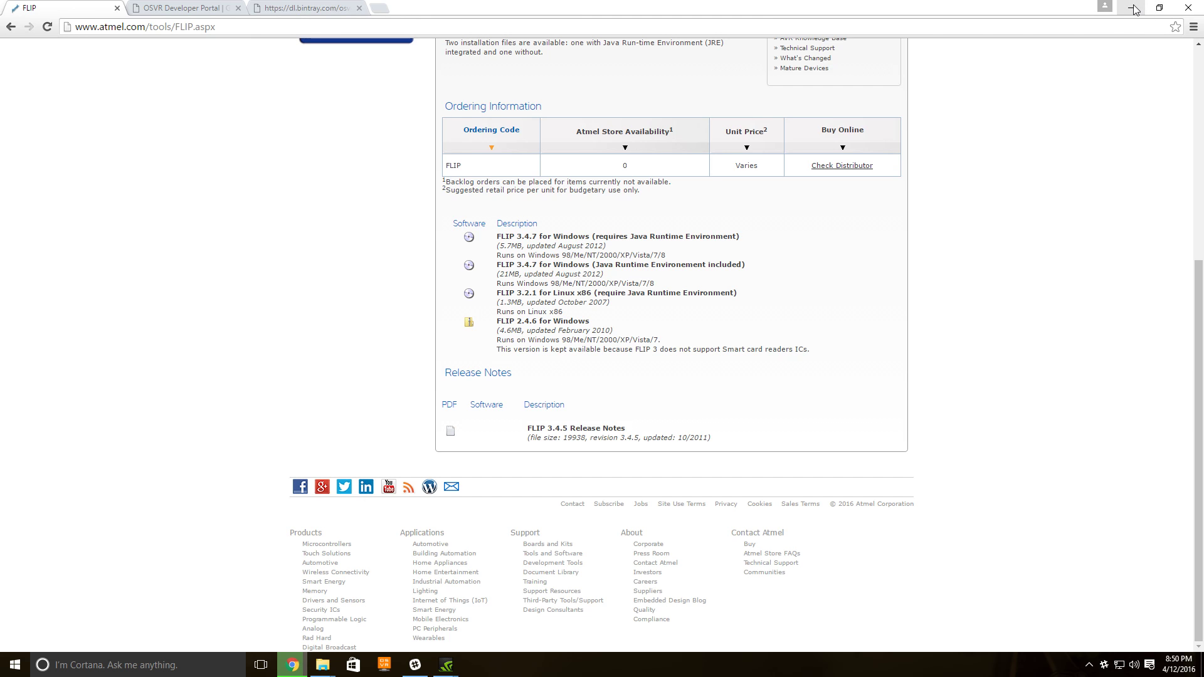
left_click(117, 8)
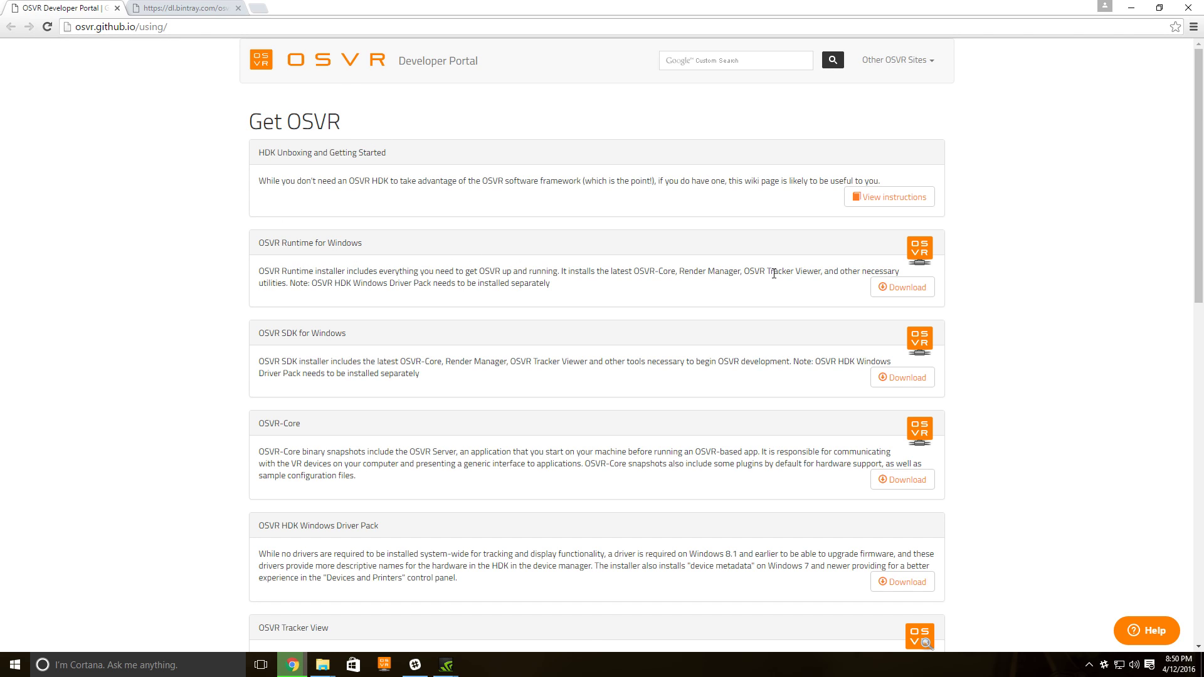
- Check the available OSVR Runtime for Windows versions and compare them with the newest SteamVR-OSVR builds on Bintray
left_click(903, 287)
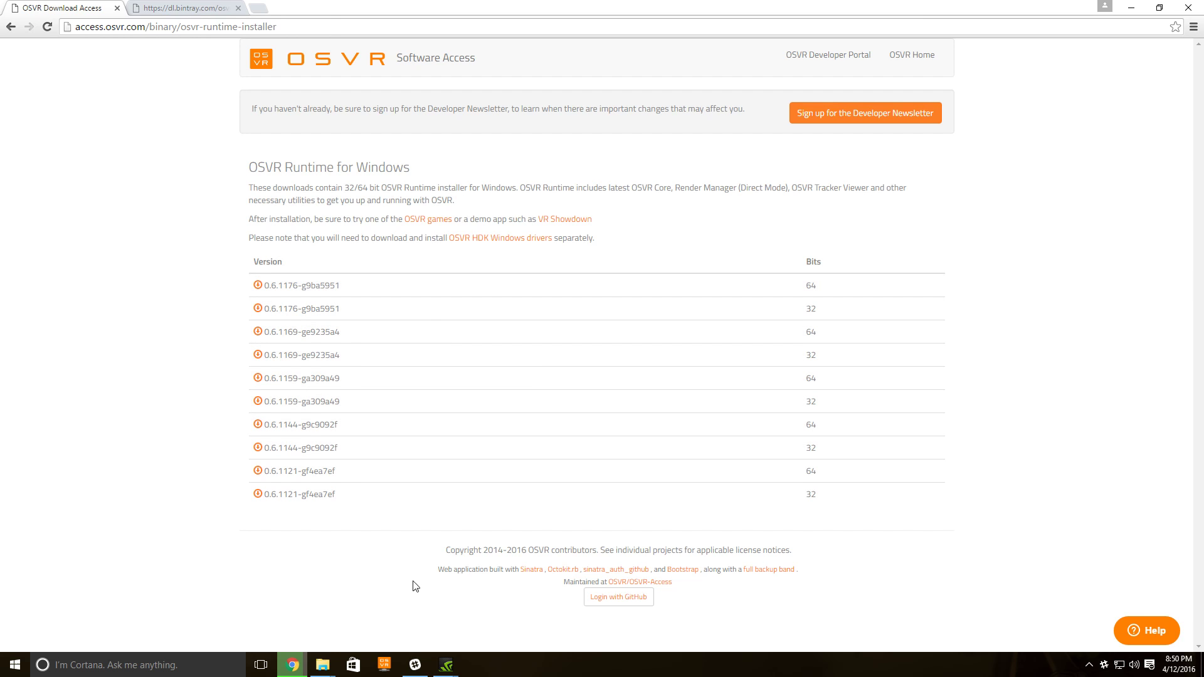
left_click(171, 5)
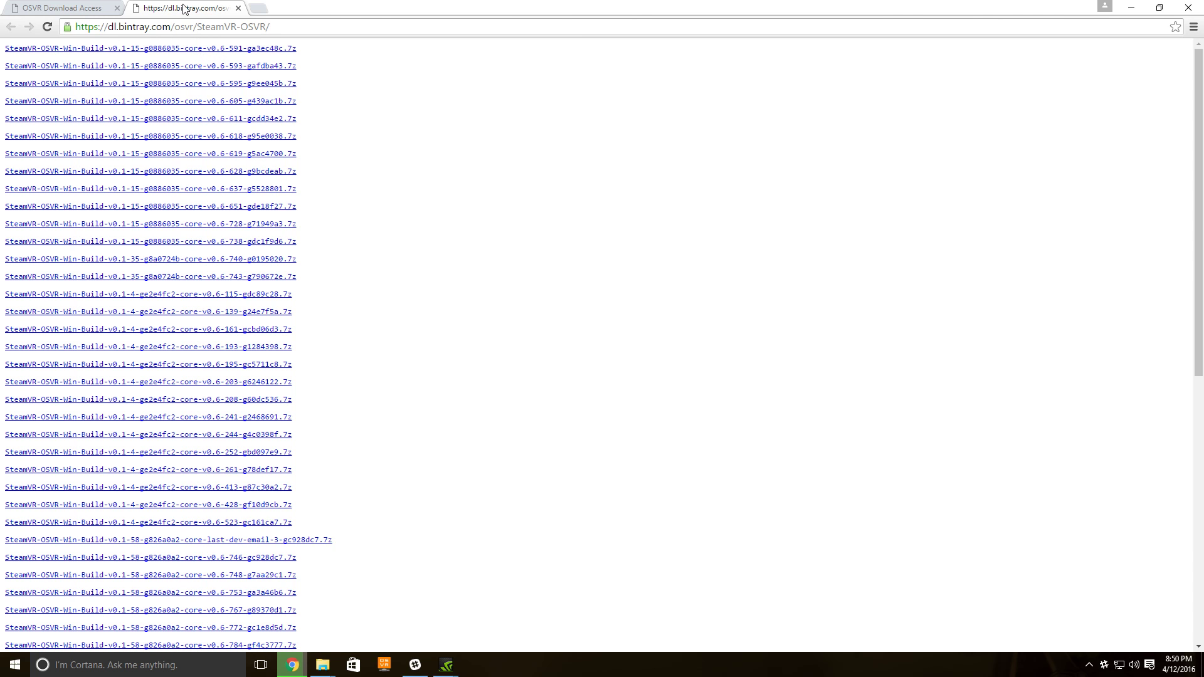
scroll(362, 220, "down", 8)
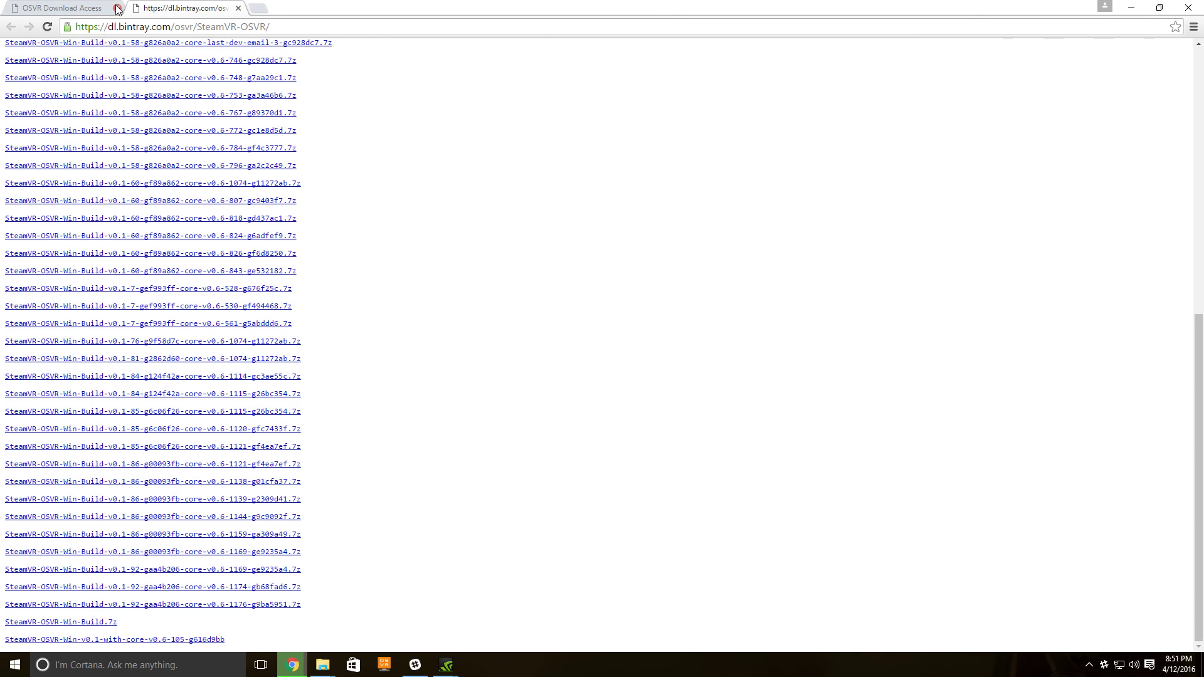
- View the OSVR SDK for Windows versions from the Developer Portal, and return to the Get OSVR page
left_click(75, 8)
key("alt+Left")
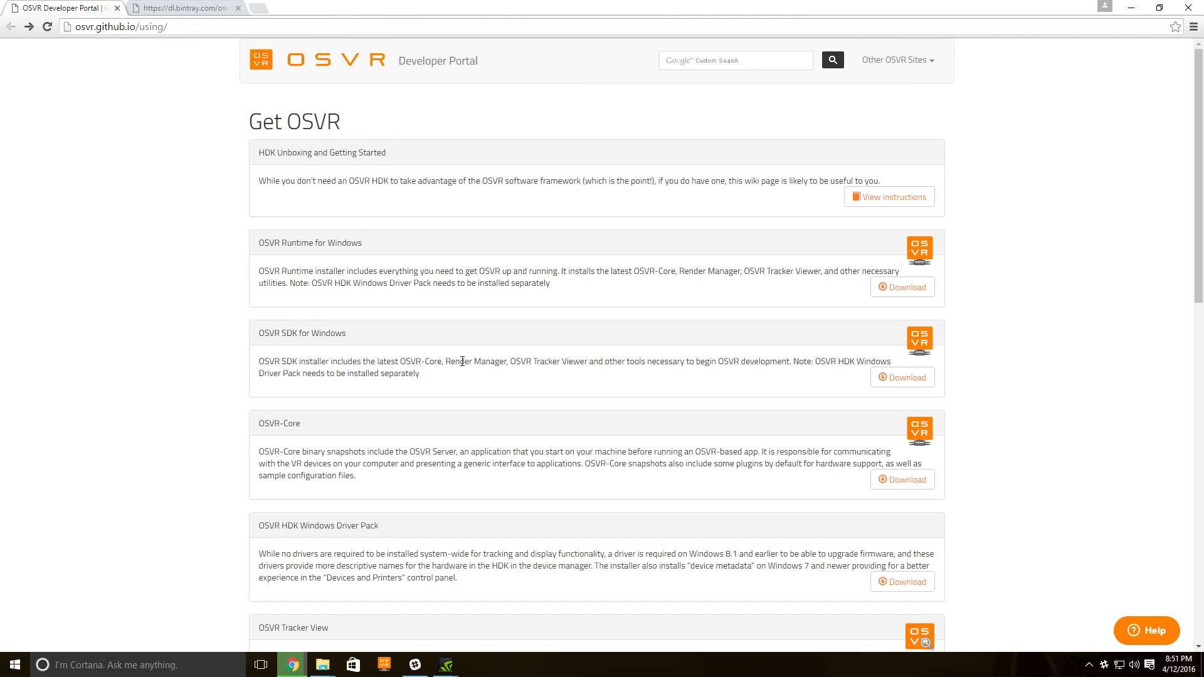
left_click(896, 377)
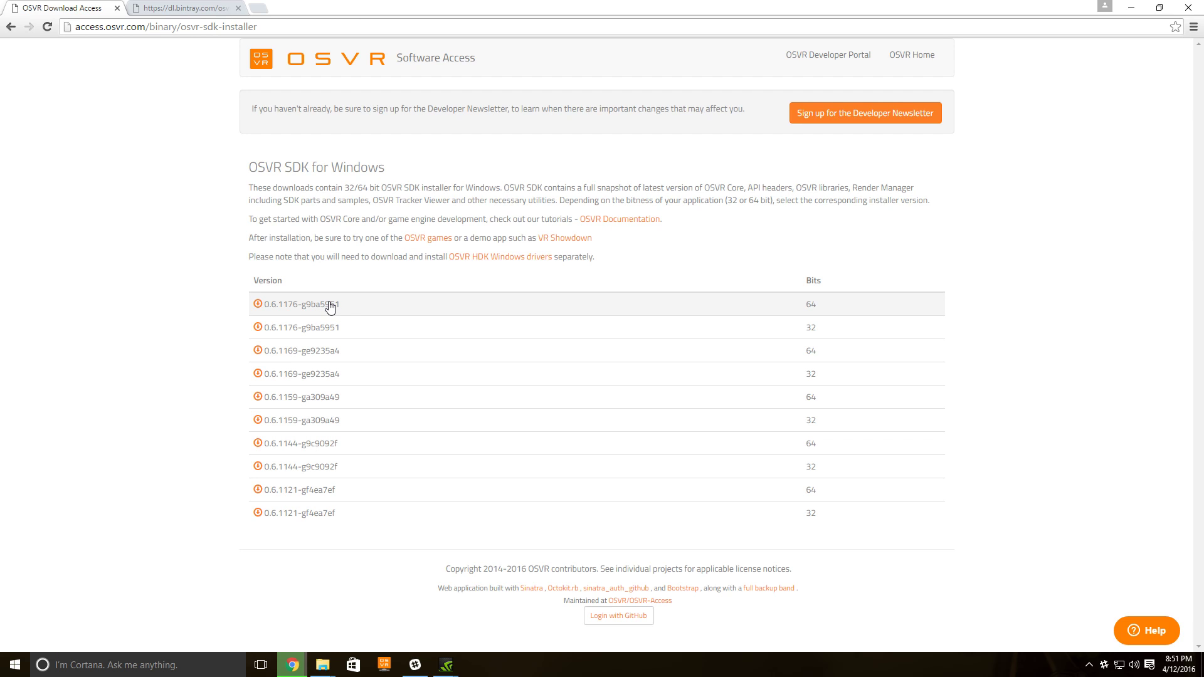
key("alt+Left")
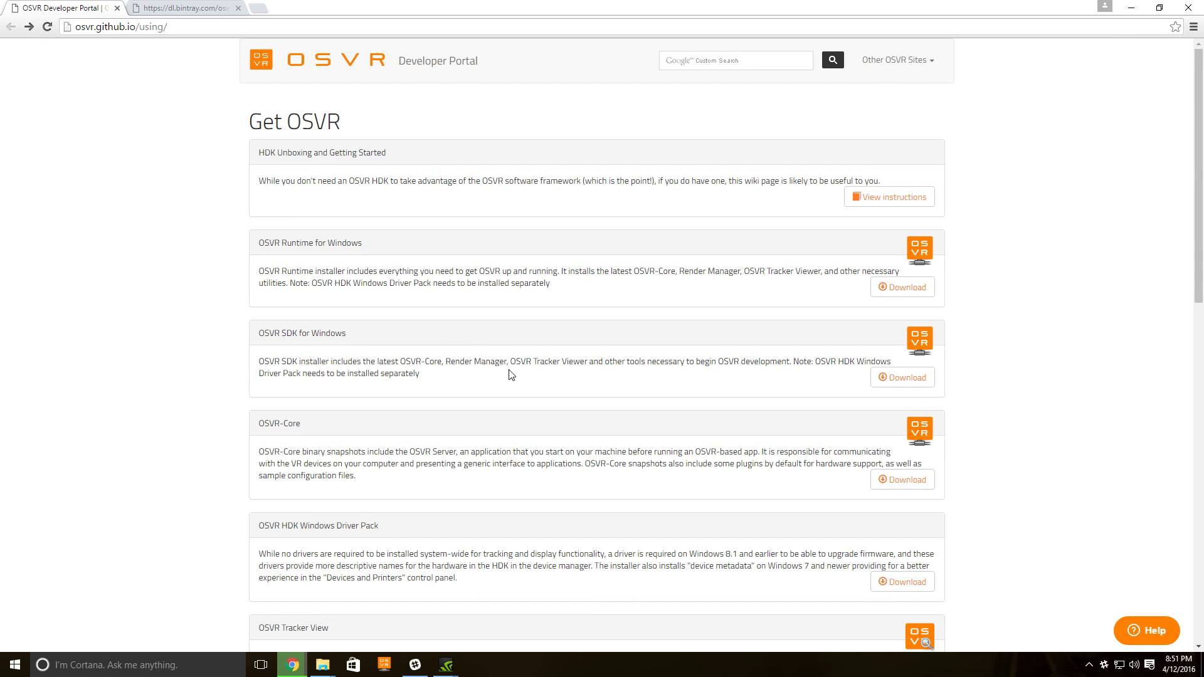
- Review the OSVR HDK Windows Driver Pack releases on GitHub, find the combined driver installer 1.2.6 download, and return to the Get OSVR page
scroll(511, 374, "down", 4)
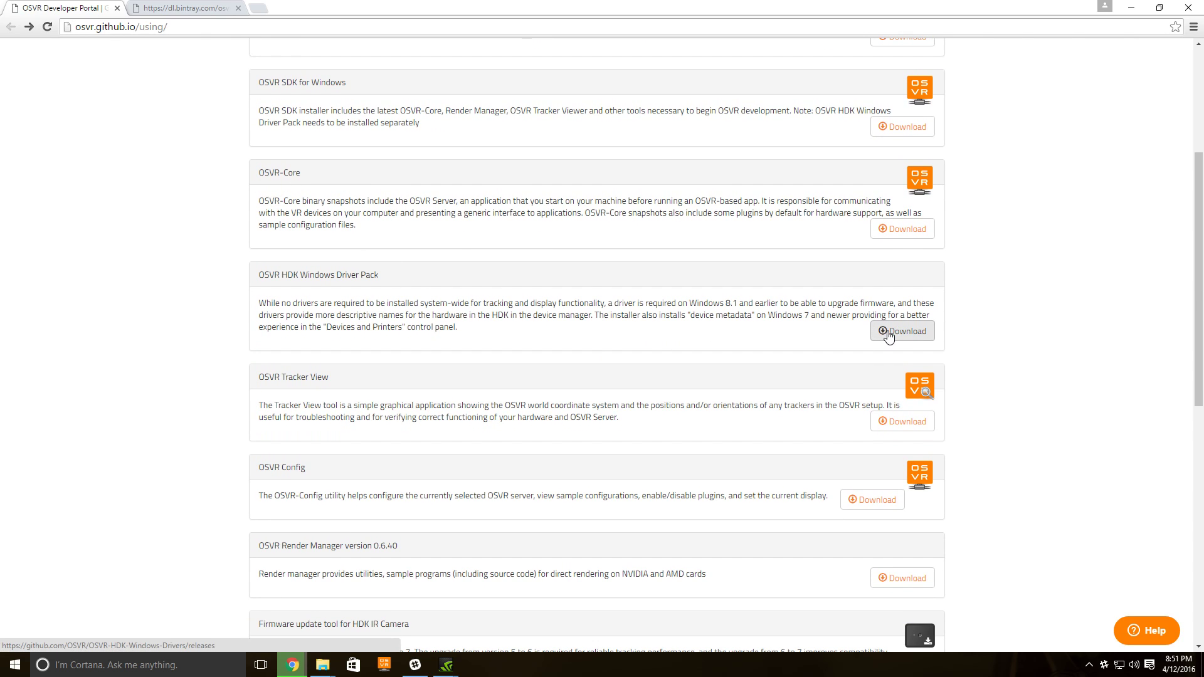
scroll(889, 335, "up", 2)
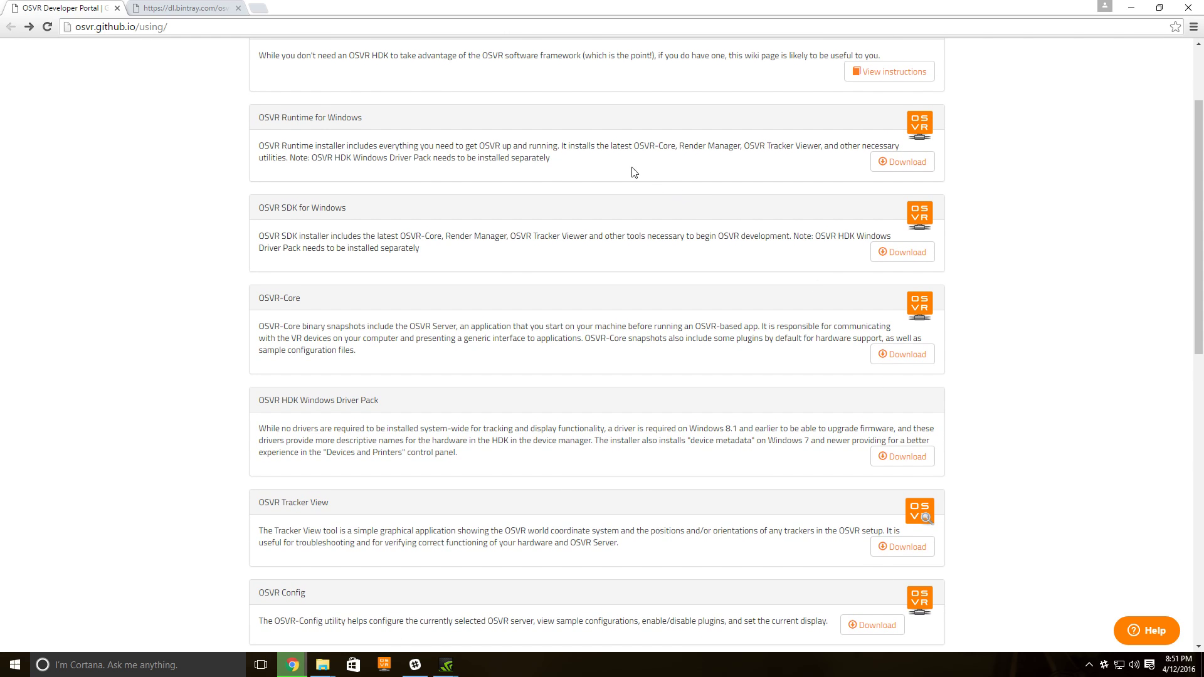
left_click_drag(310, 160, 552, 164)
left_click(571, 168)
scroll(815, 342, "down", 2)
left_click(916, 332)
scroll(736, 360, "down", 10)
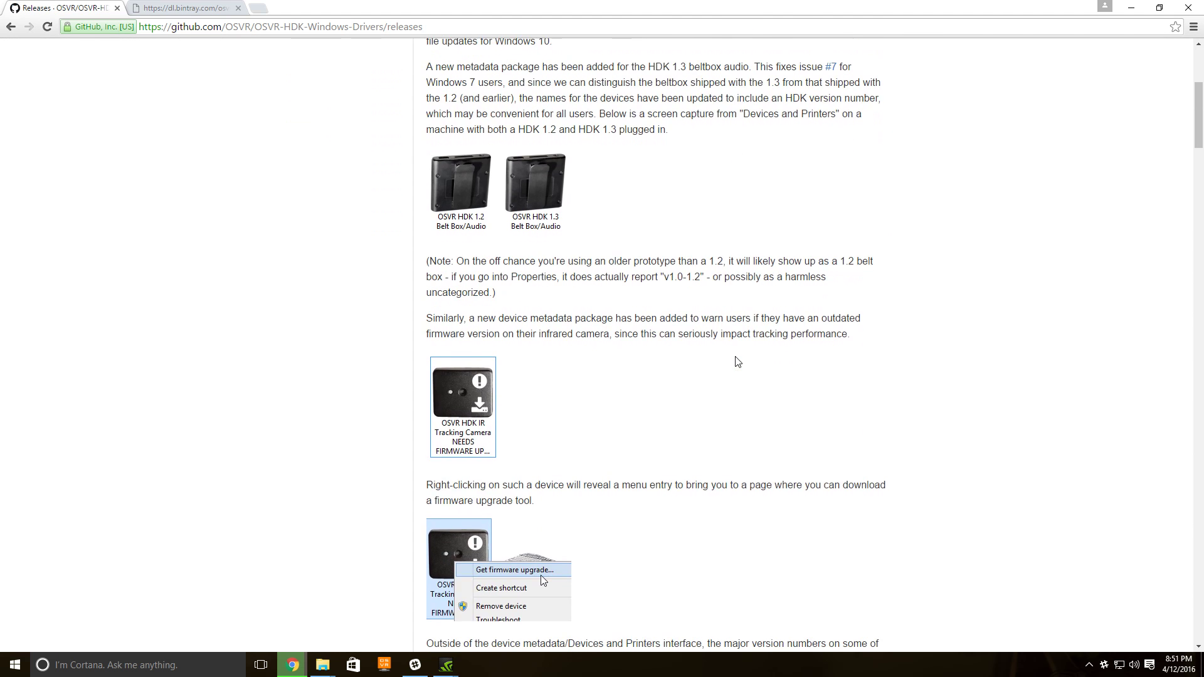
scroll(736, 362, "down", 20)
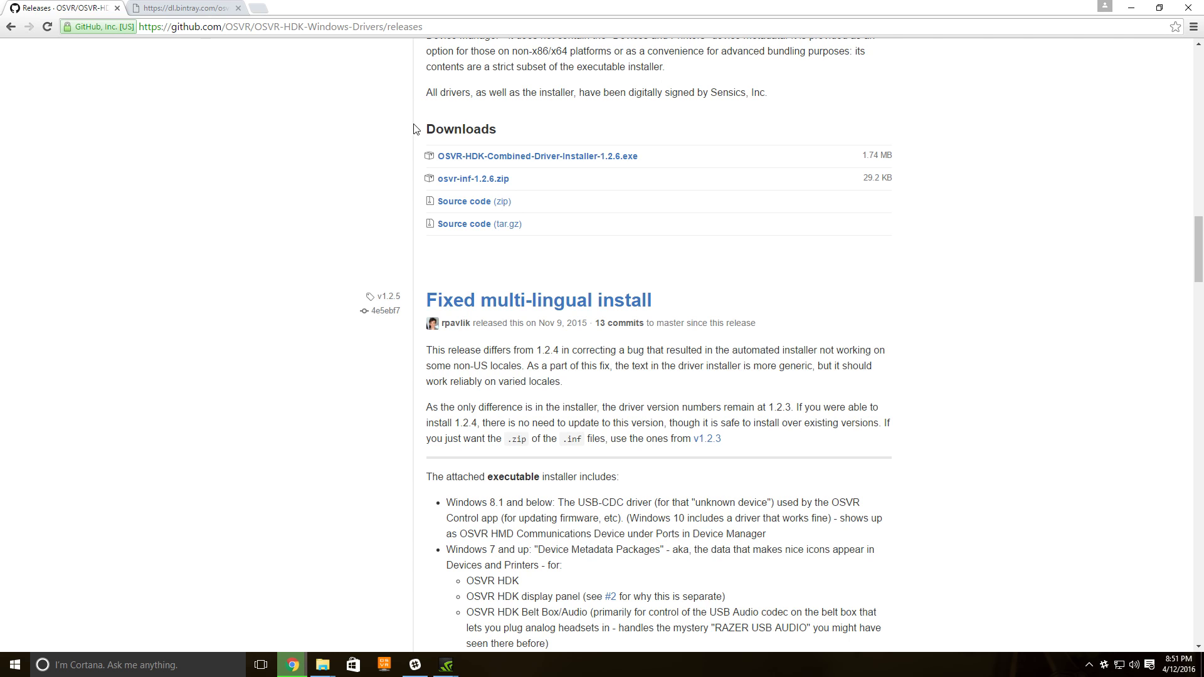
key("alt+Left")
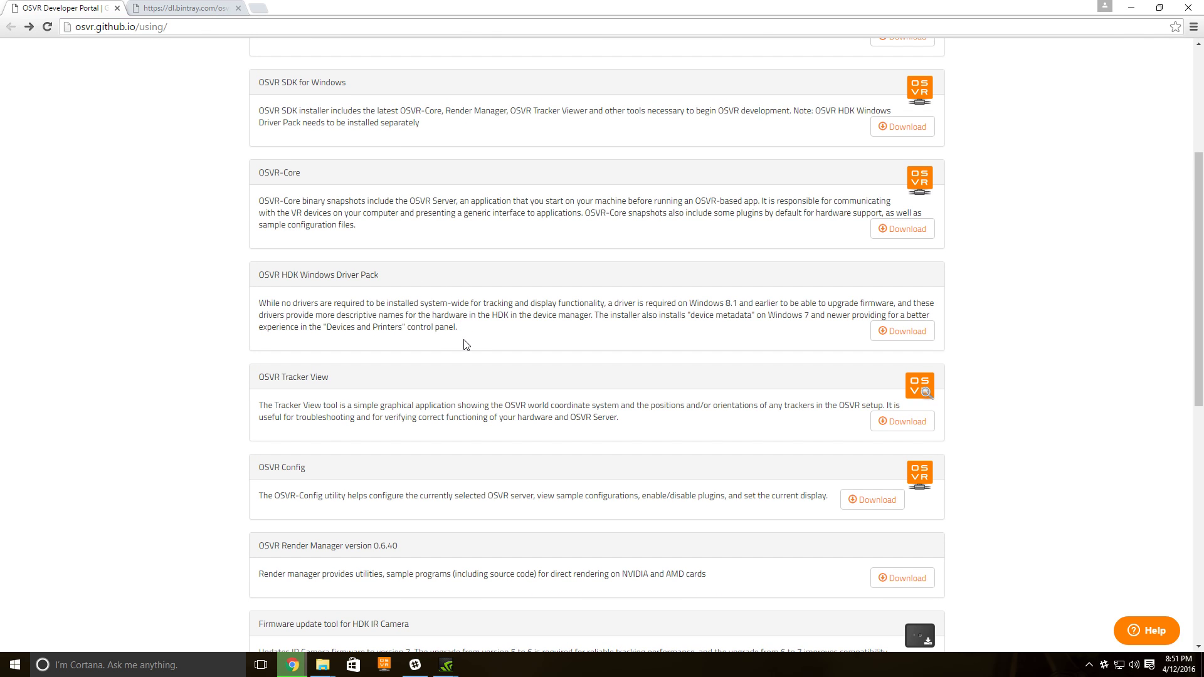
- View the OSVR Config download page and return to the Get OSVR list
scroll(607, 355, "down", 3)
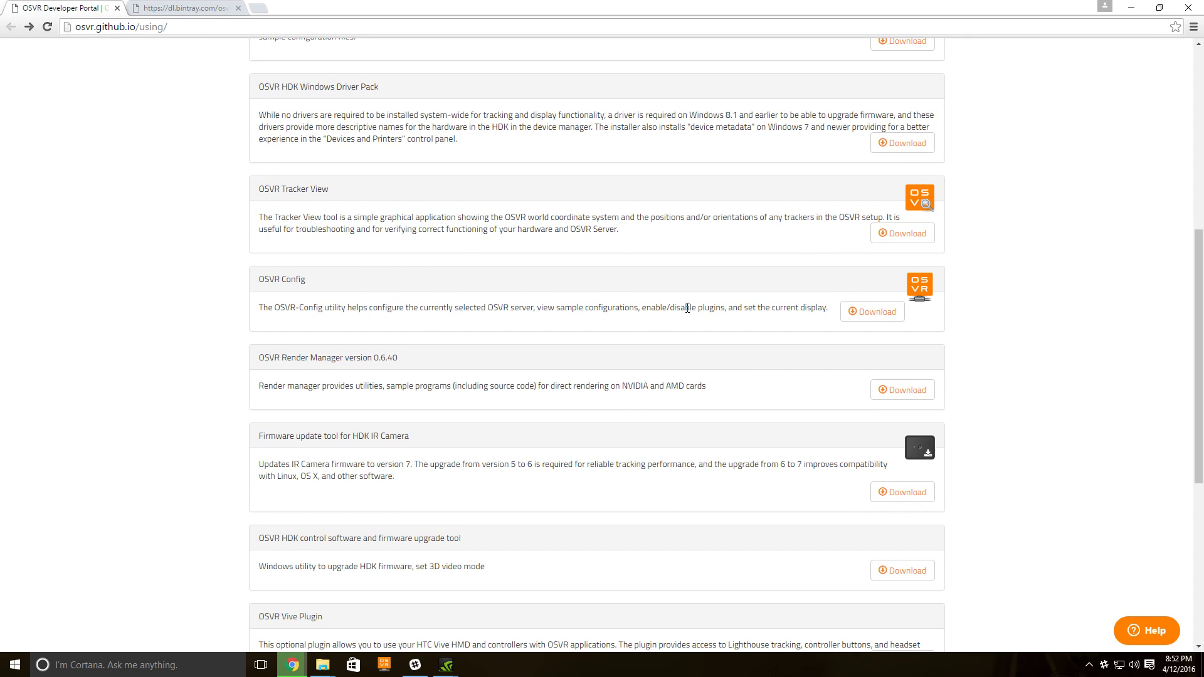
left_click(854, 311)
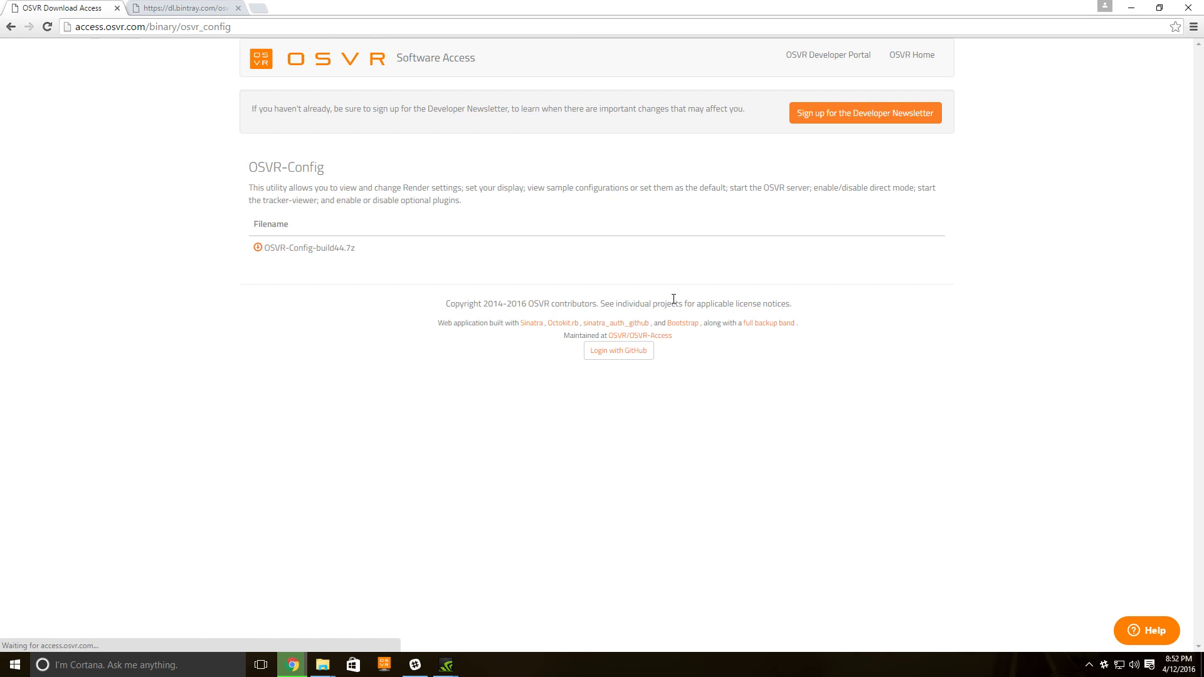
key("alt+Left")
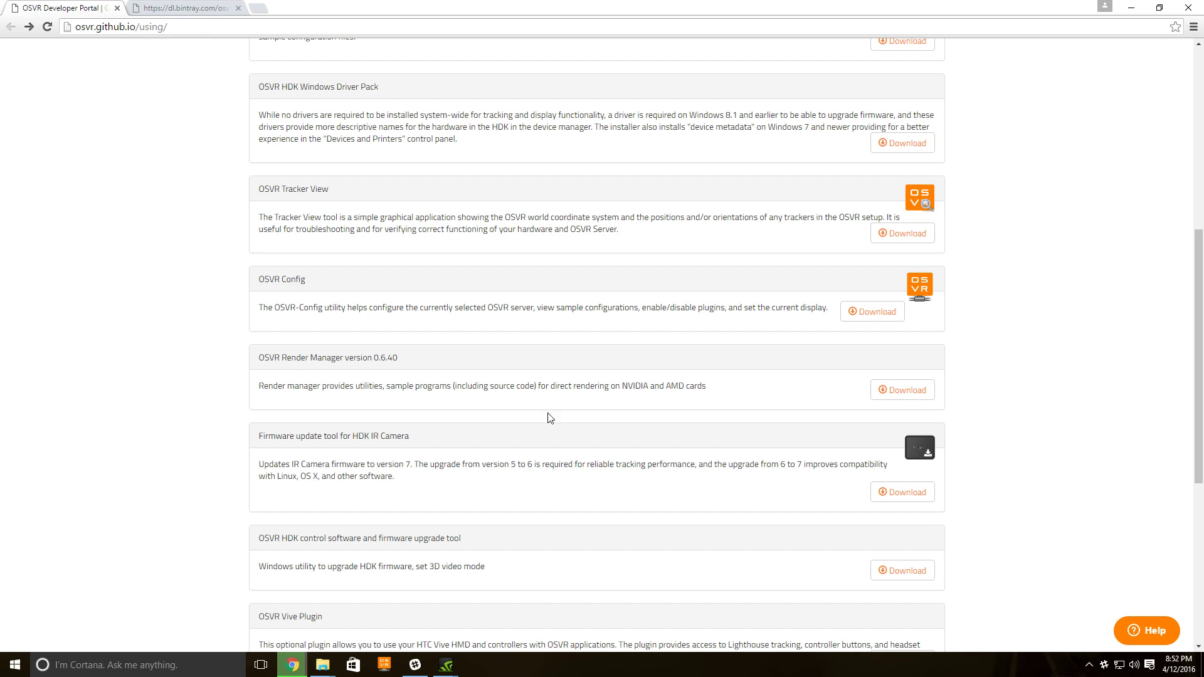
- Download OSVR Render Manager version 0.6.40 and the firmware update tool for the HDK IR Camera
left_click(916, 393)
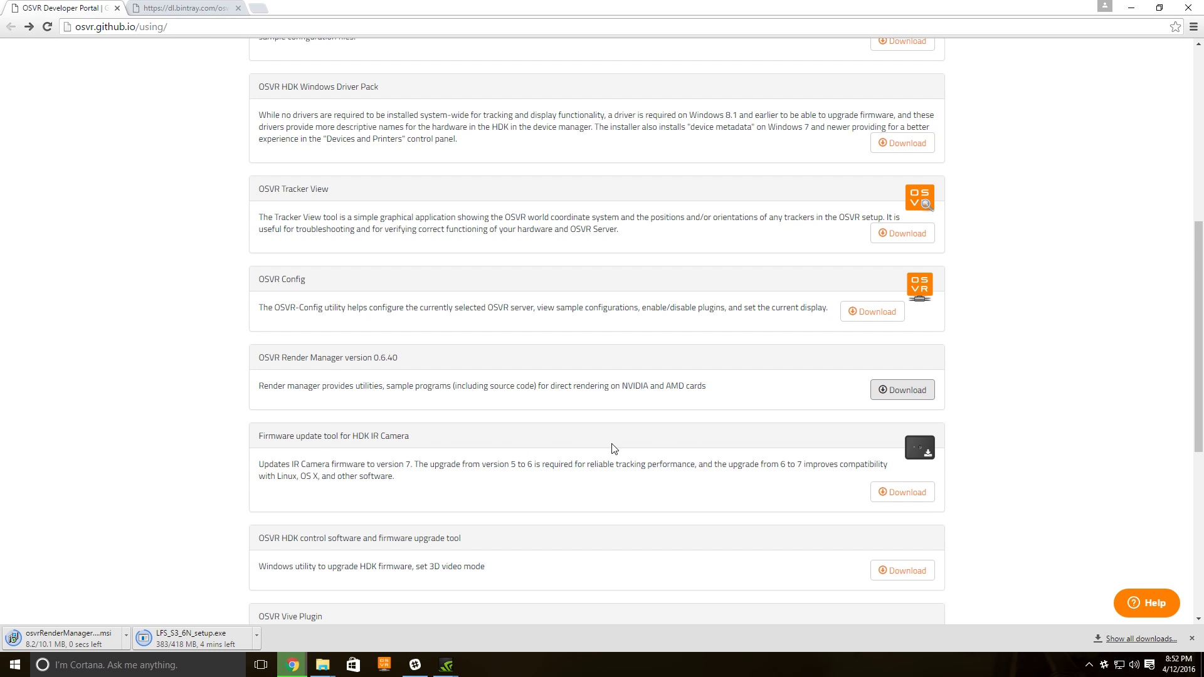
left_click(908, 498)
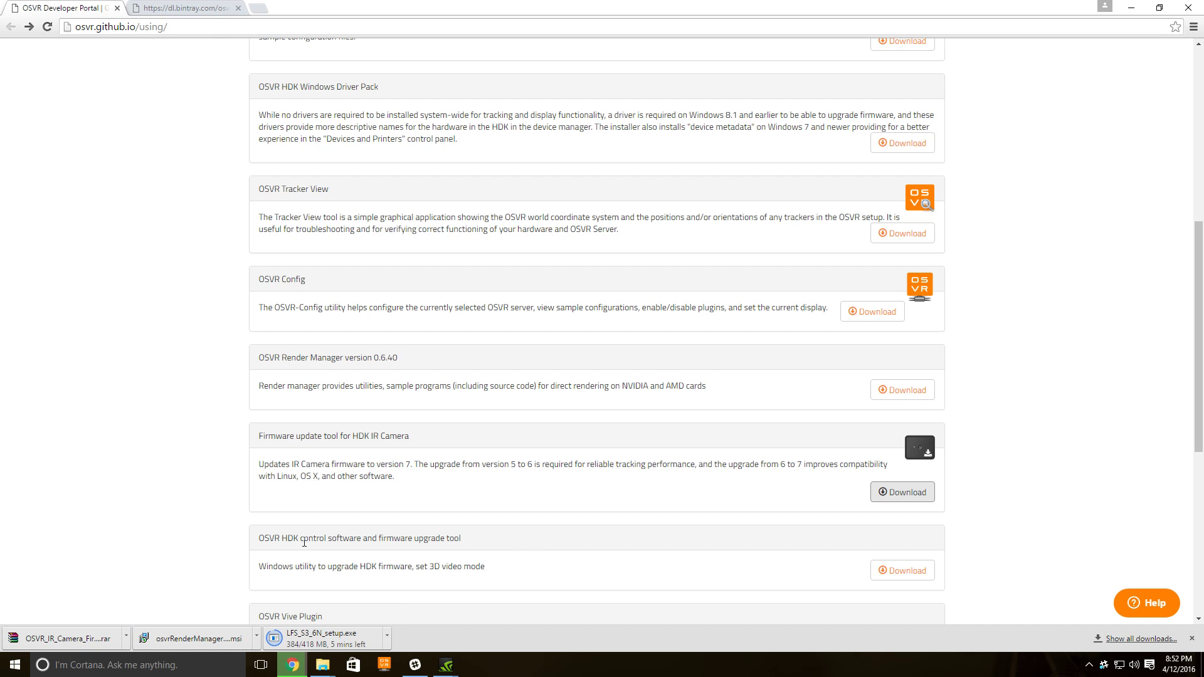
scroll(655, 558, "down", 3)
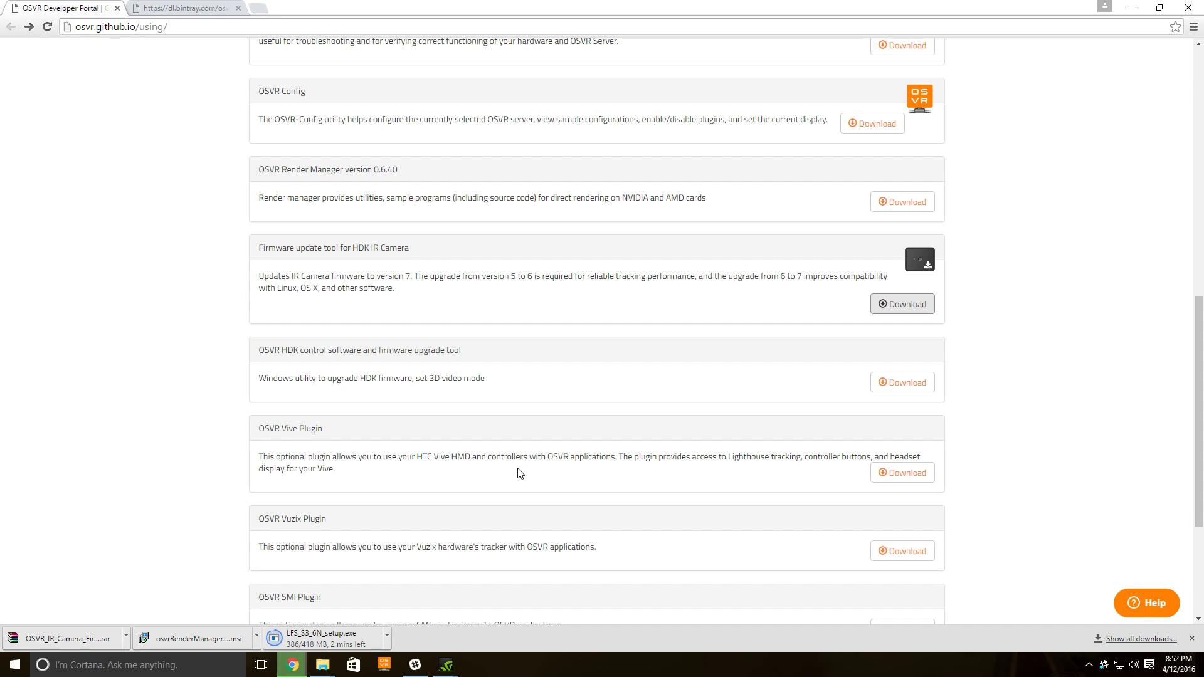
scroll(520, 473, "down", 2)
scroll(478, 434, "up", 15)
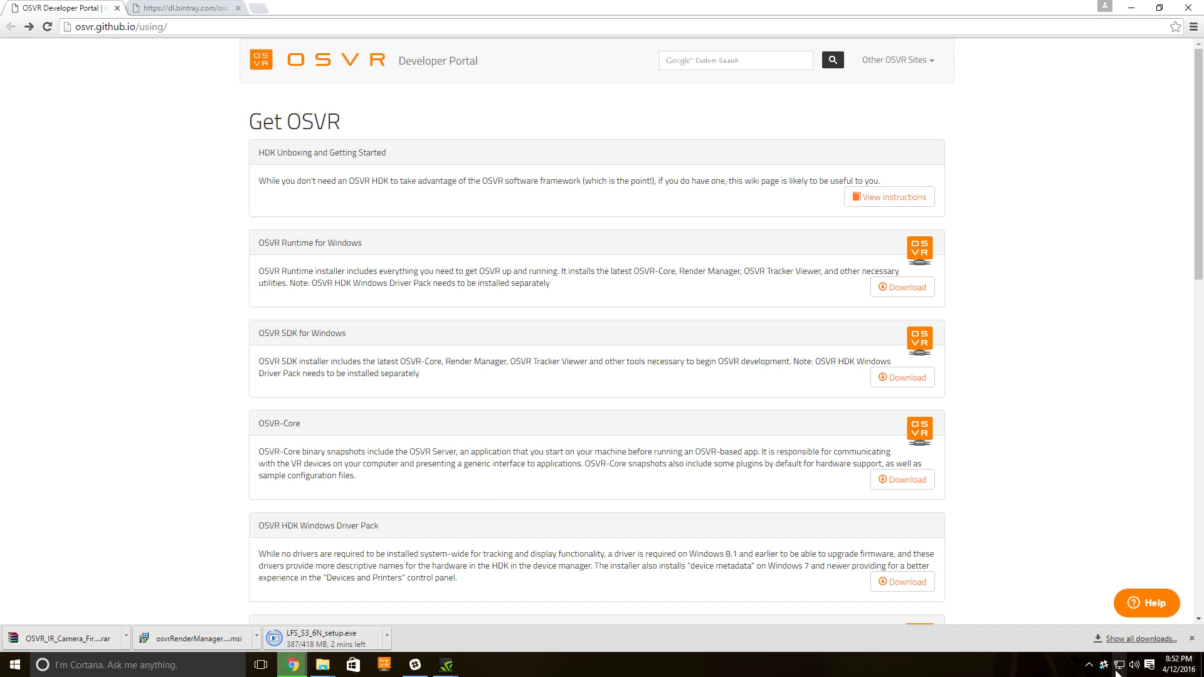
- Open the Steam library from the running Steam client and show its Tools list
left_click(1089, 664)
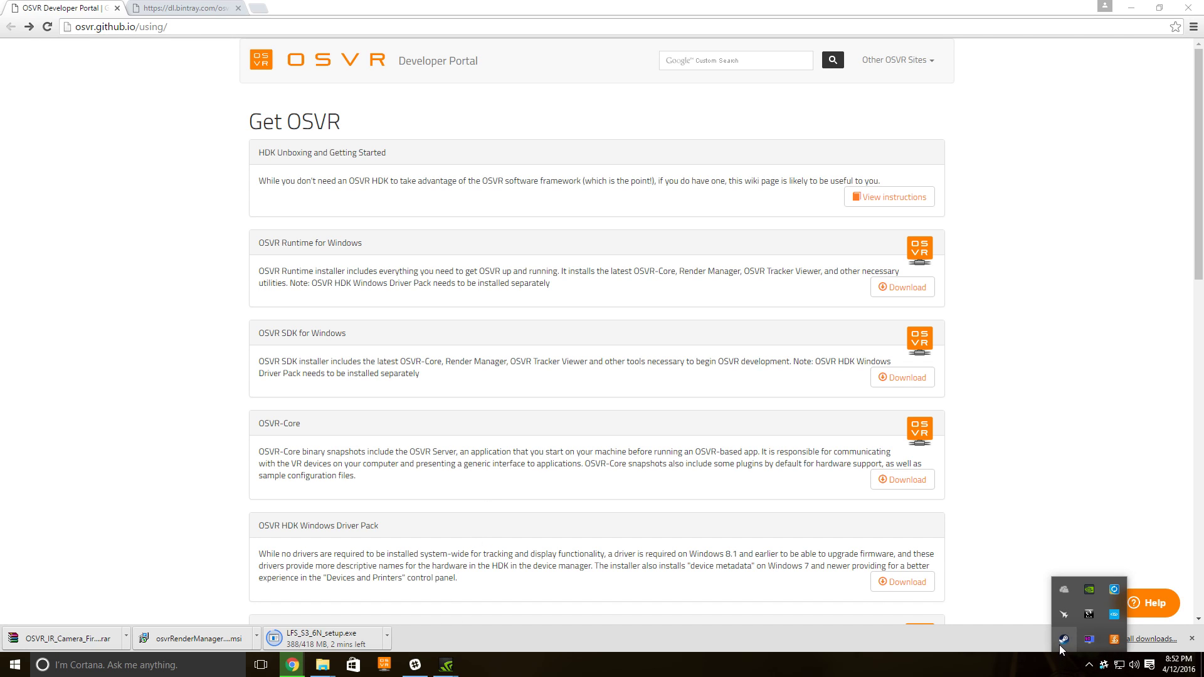
right_click(1061, 642)
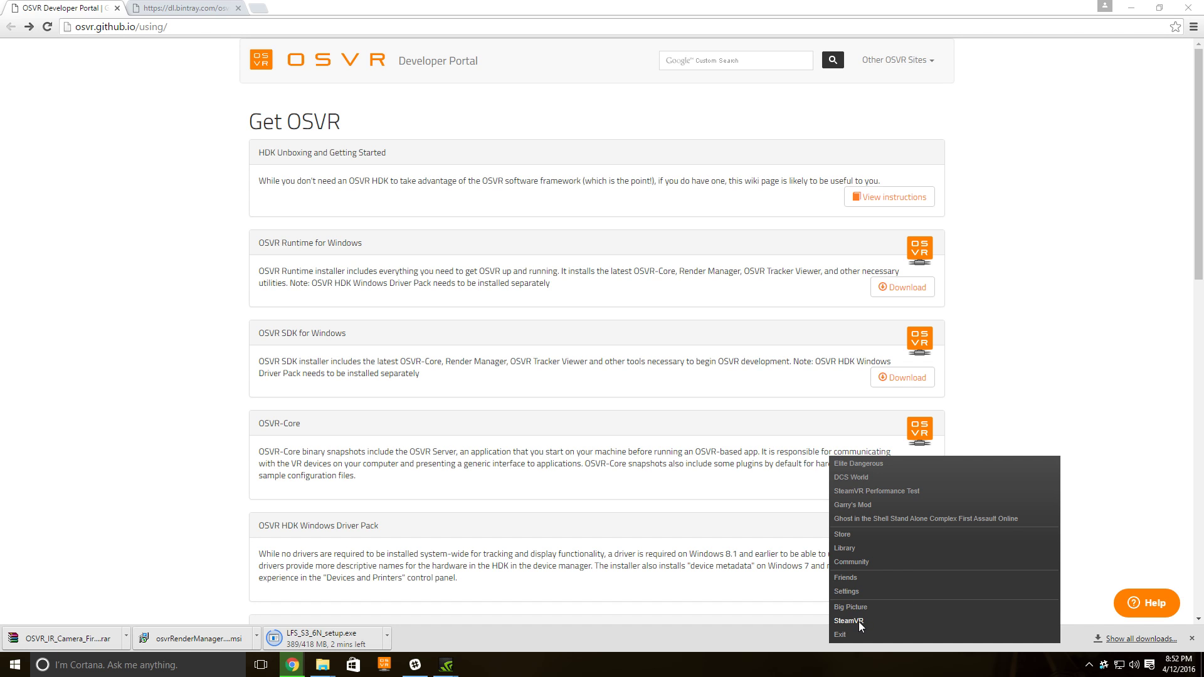
left_click(848, 546)
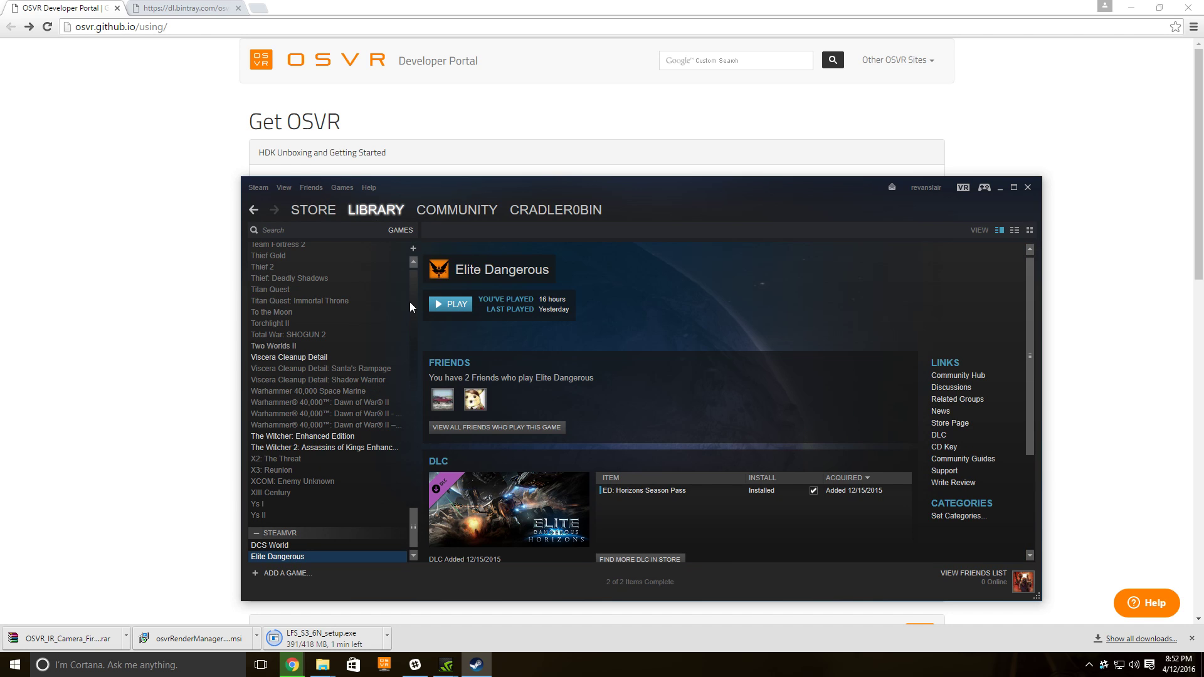
left_click(396, 229)
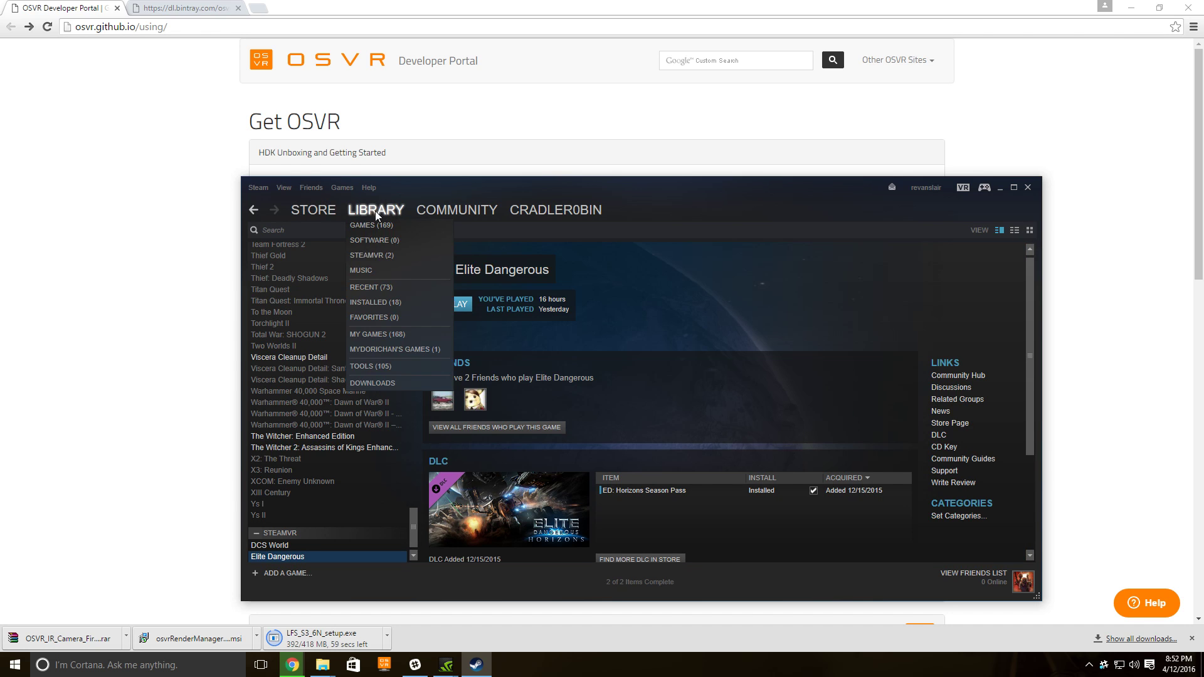
left_click(383, 369)
scroll(435, 344, "down", 15)
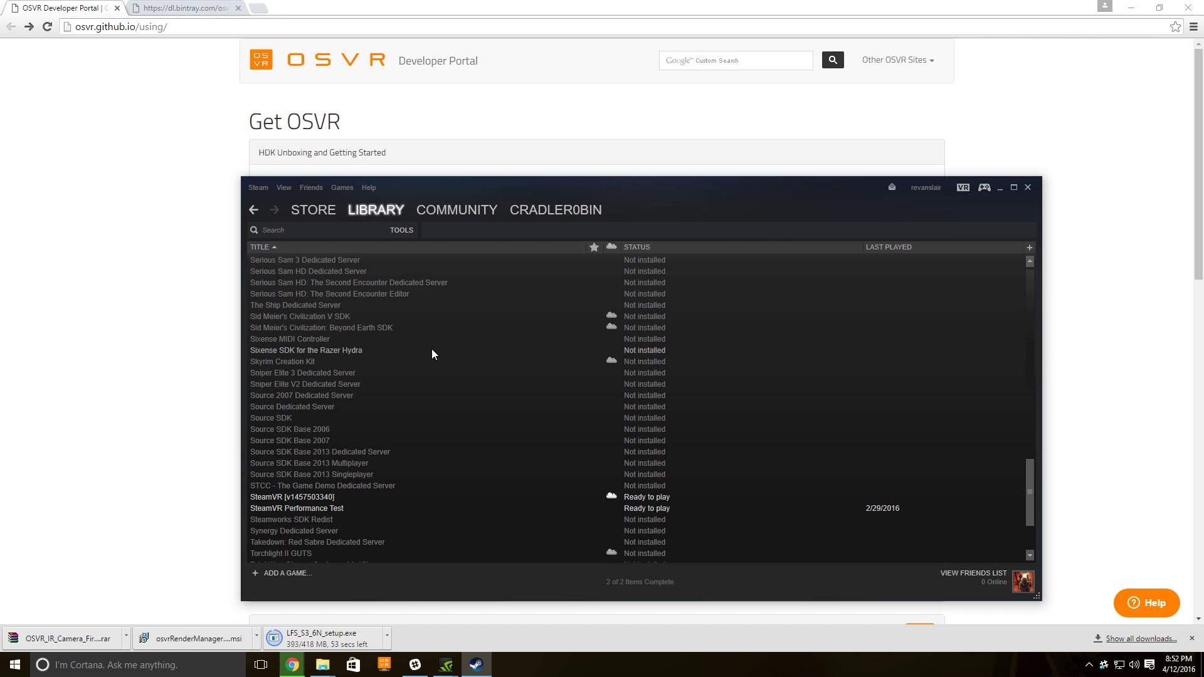
scroll(433, 353, "down", 3)
right_click(303, 409)
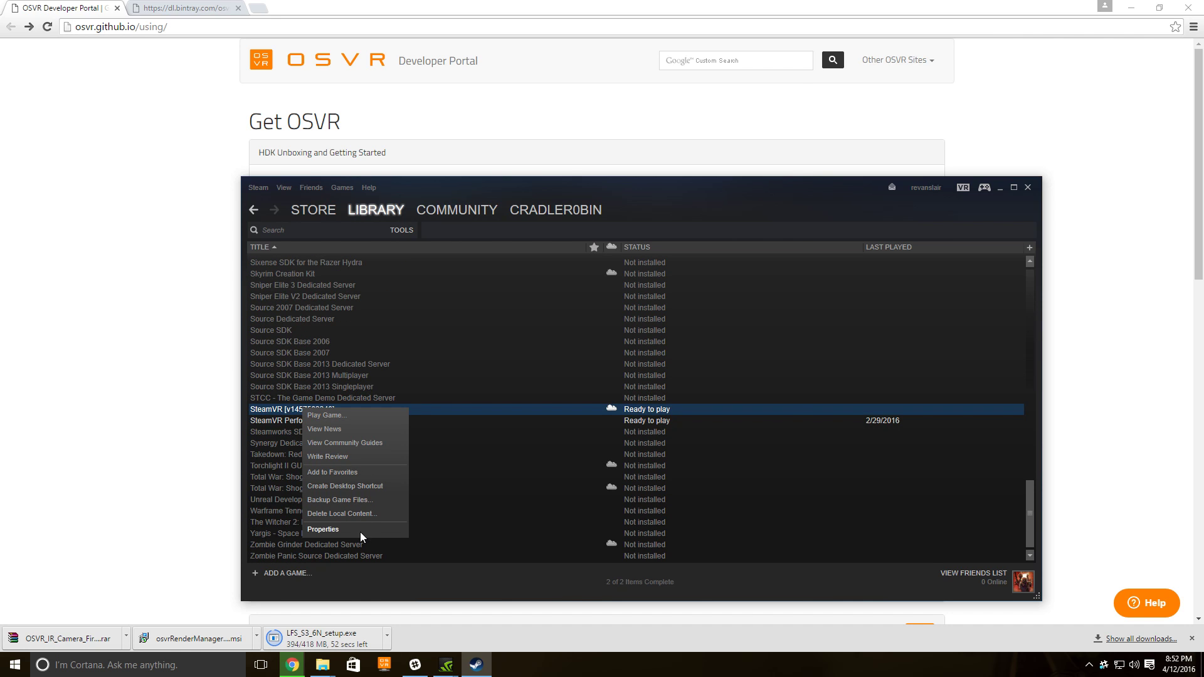
left_click(361, 534)
left_click(613, 108)
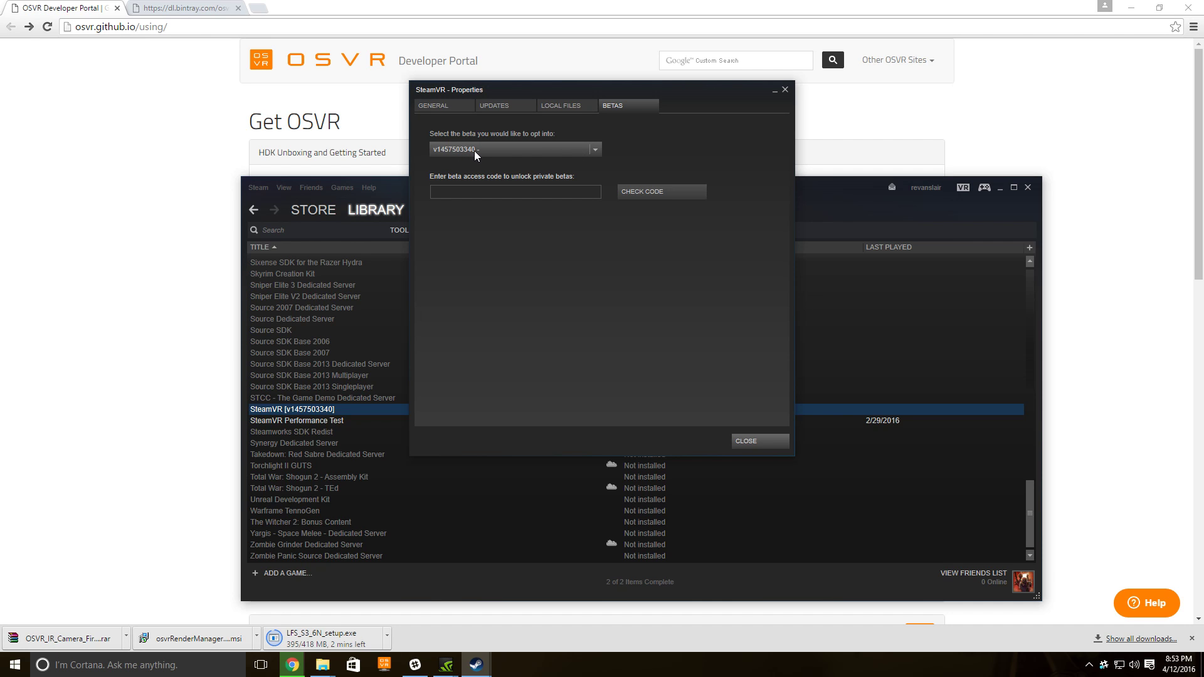
left_click(594, 151)
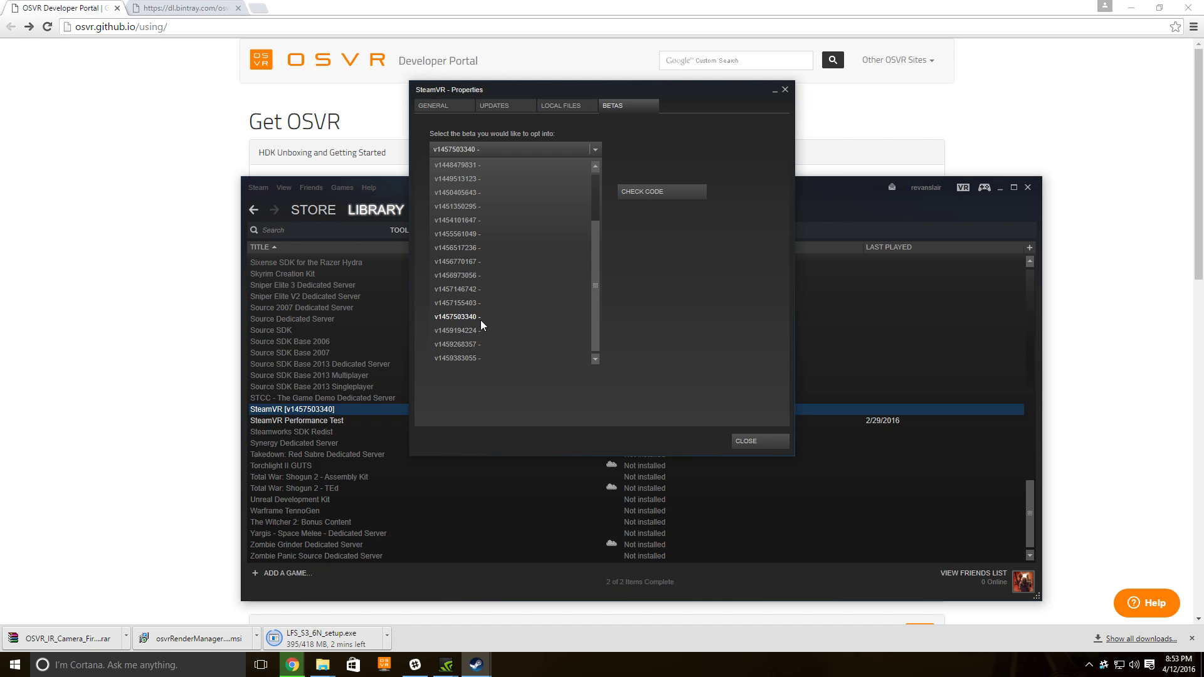
scroll(486, 322, "up", 2)
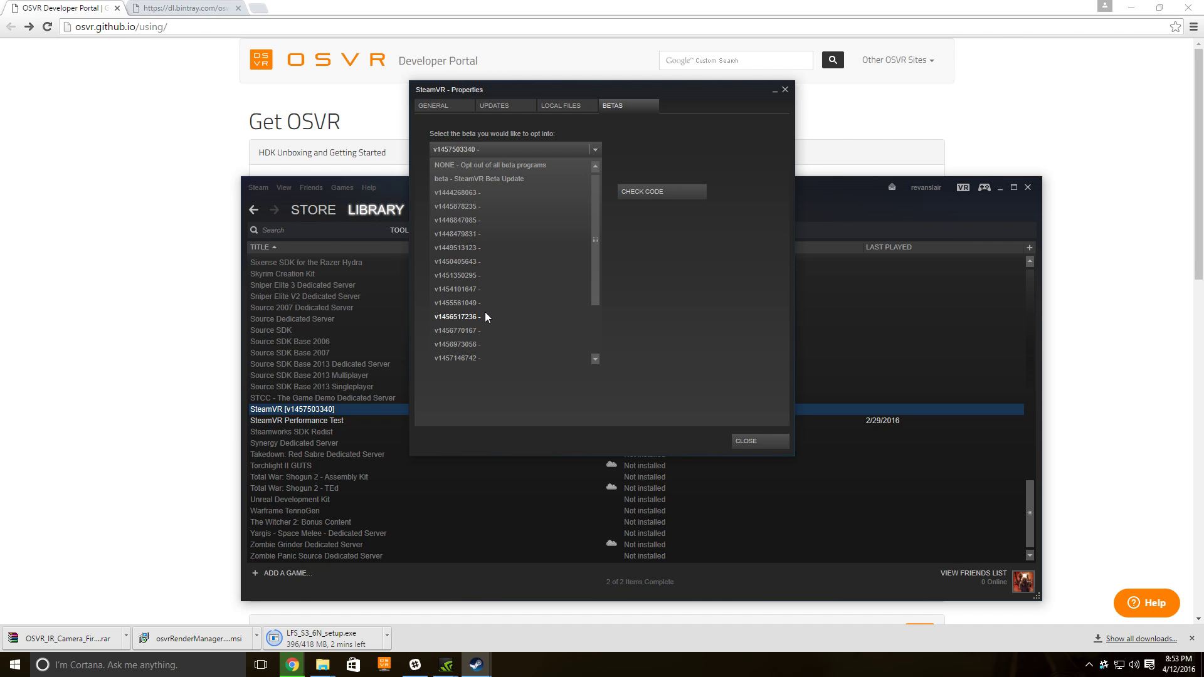
scroll(486, 314, "down", 3)
left_click(464, 289)
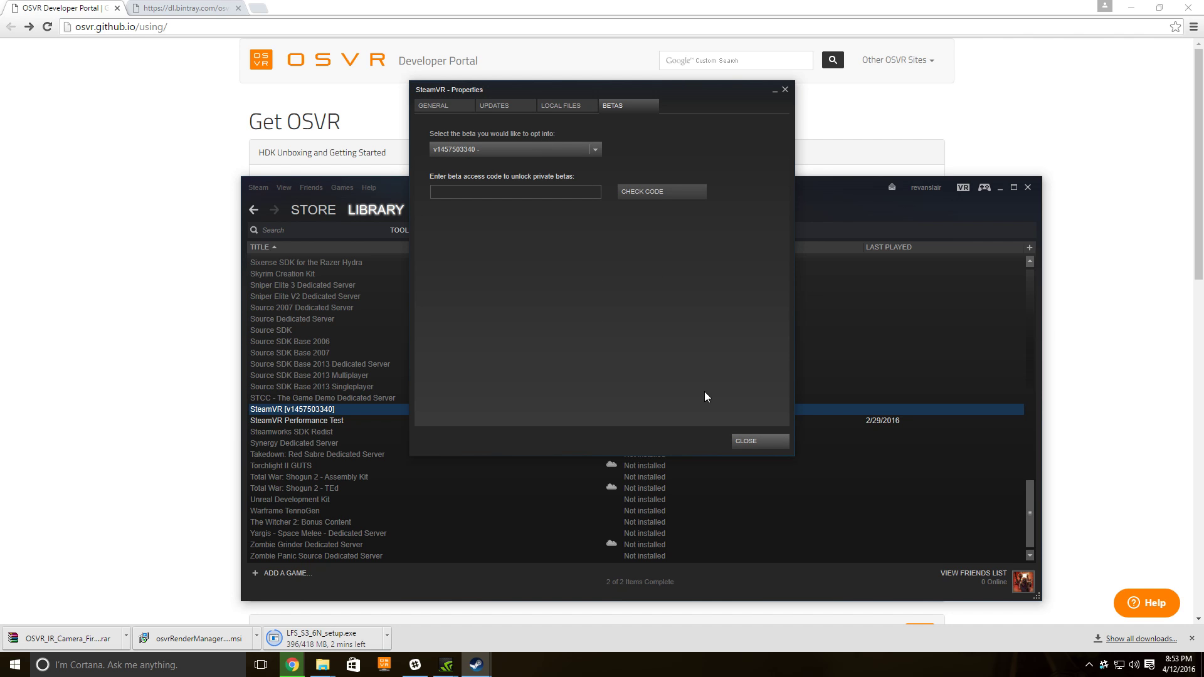
left_click(753, 440)
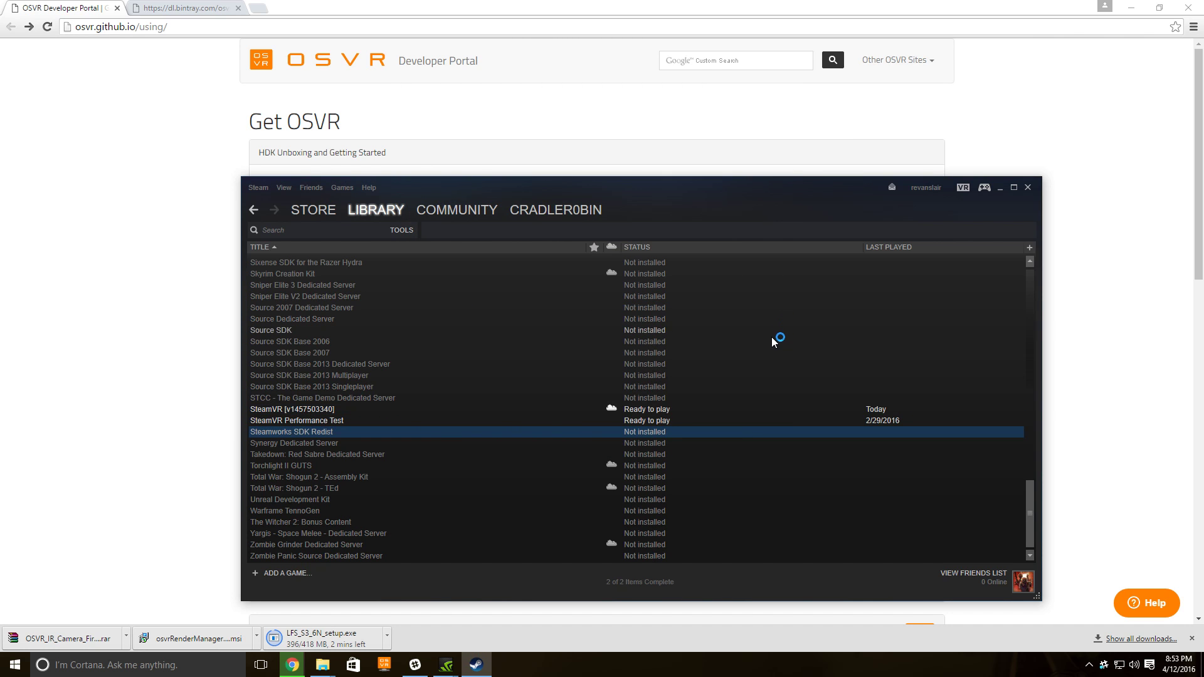
- Launch SteamVR from the Steam Tools list and close its headset status window
left_click(370, 412)
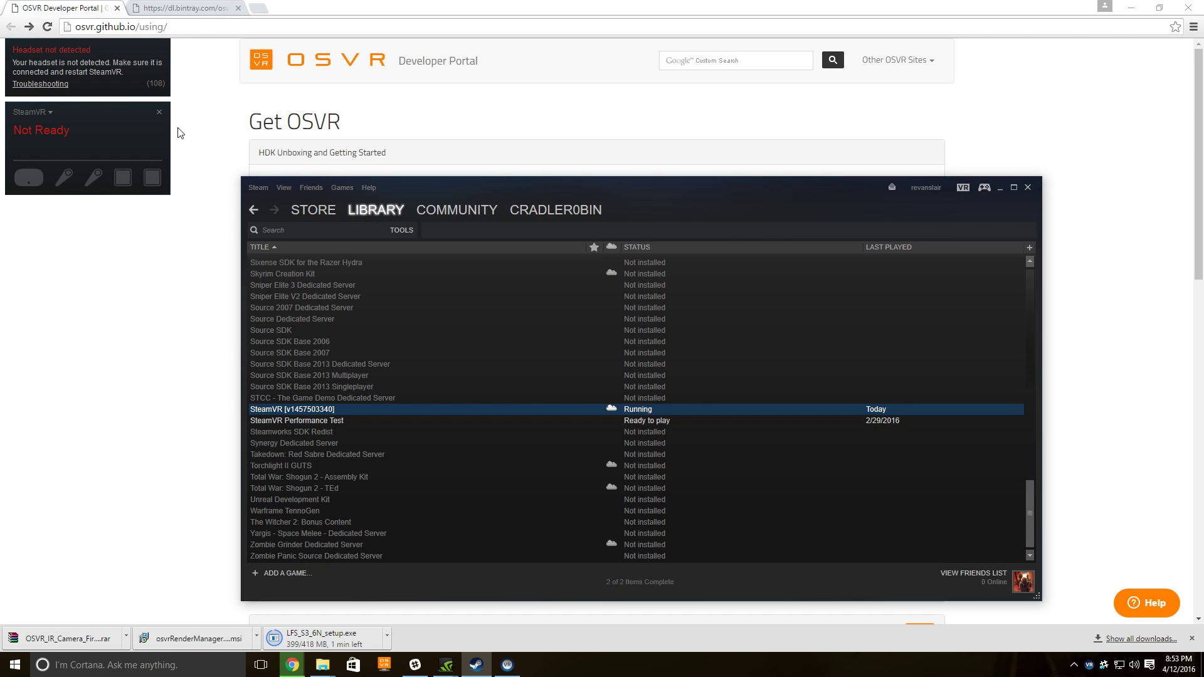
left_click(161, 114)
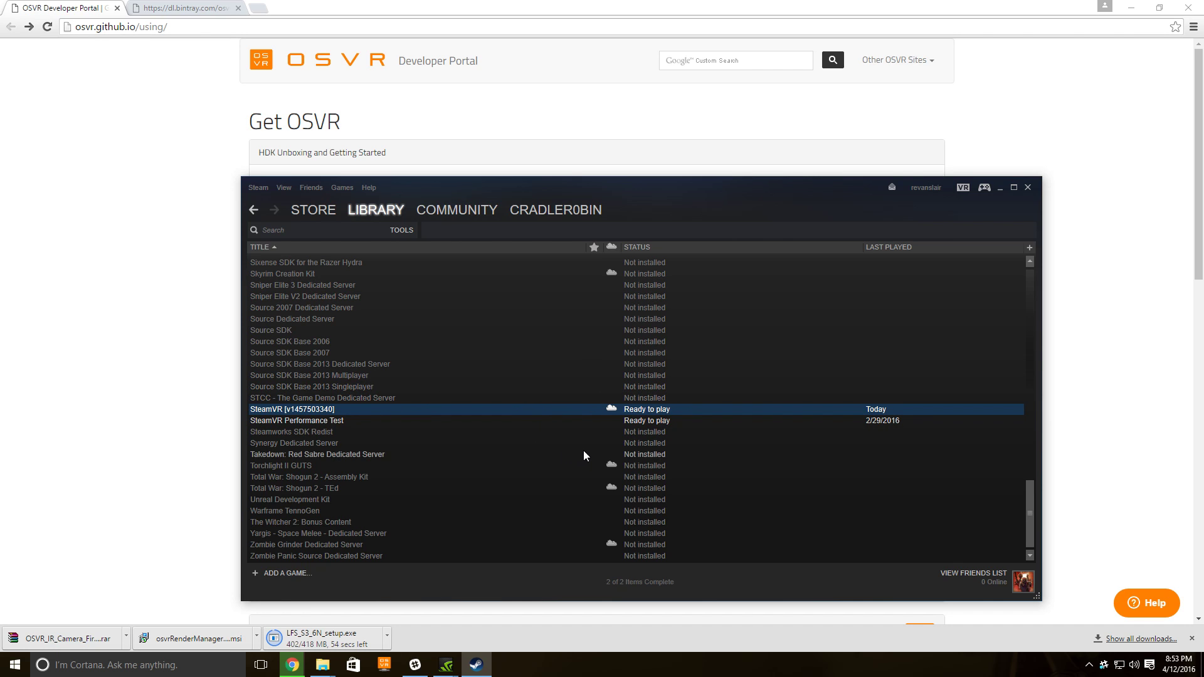
- View the local files options in SteamVR's properties, then close the properties and the Steam library window
right_click(577, 411)
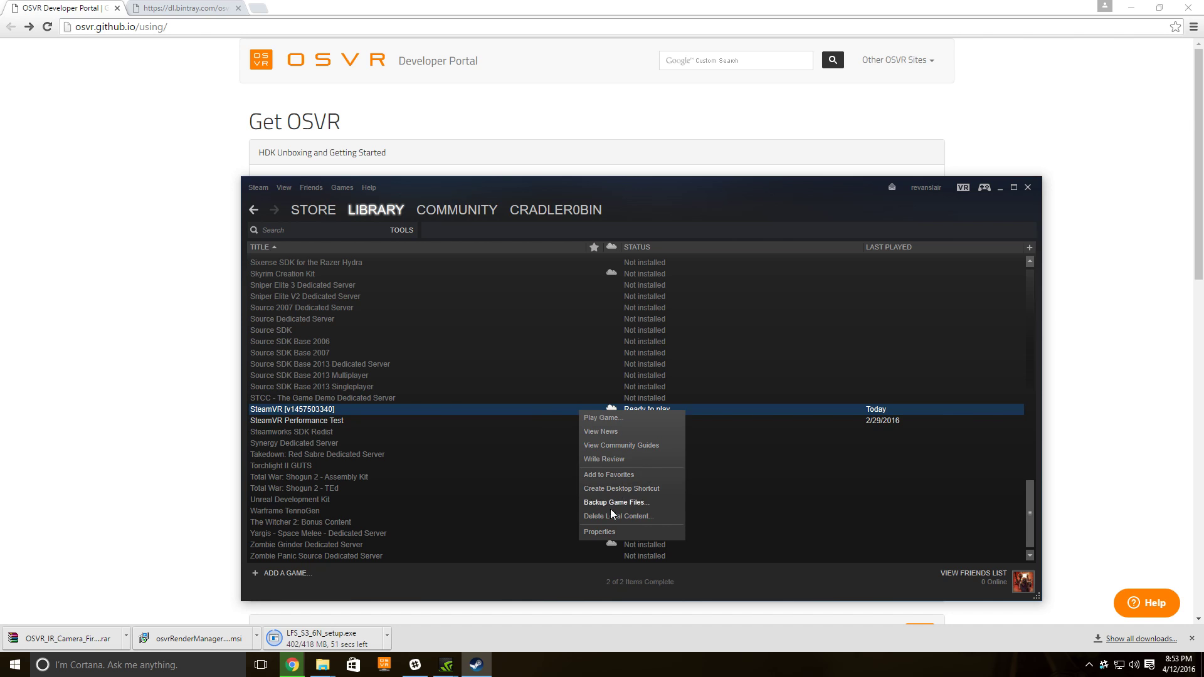
left_click(613, 536)
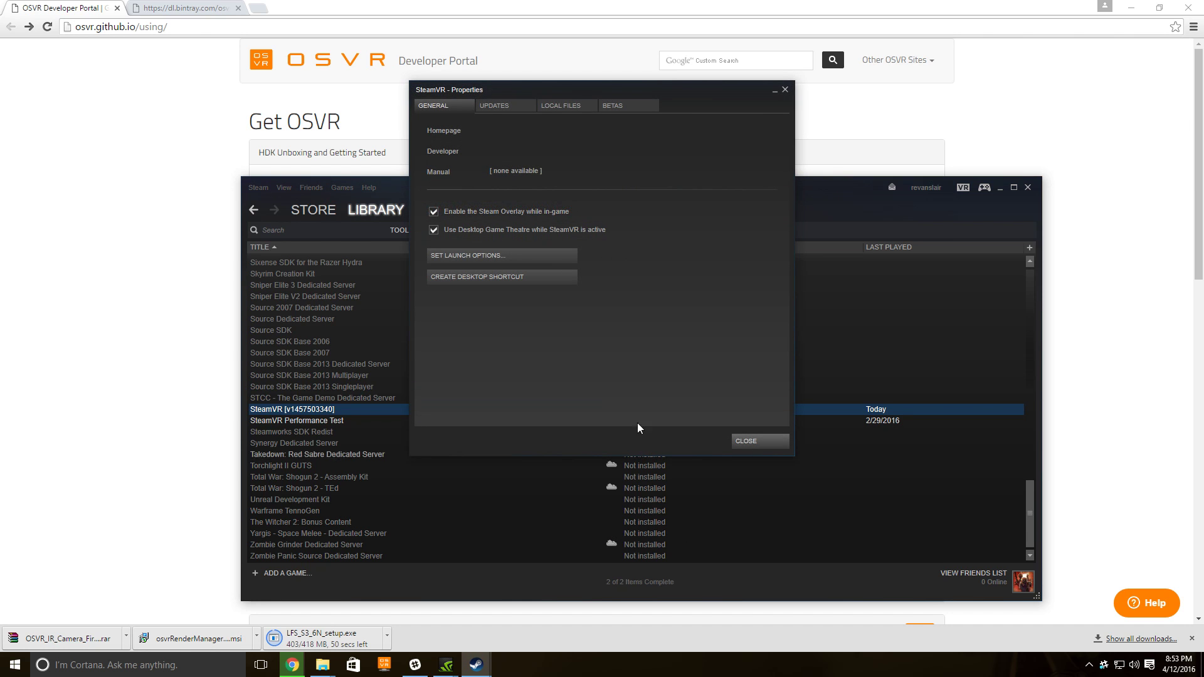
left_click(560, 106)
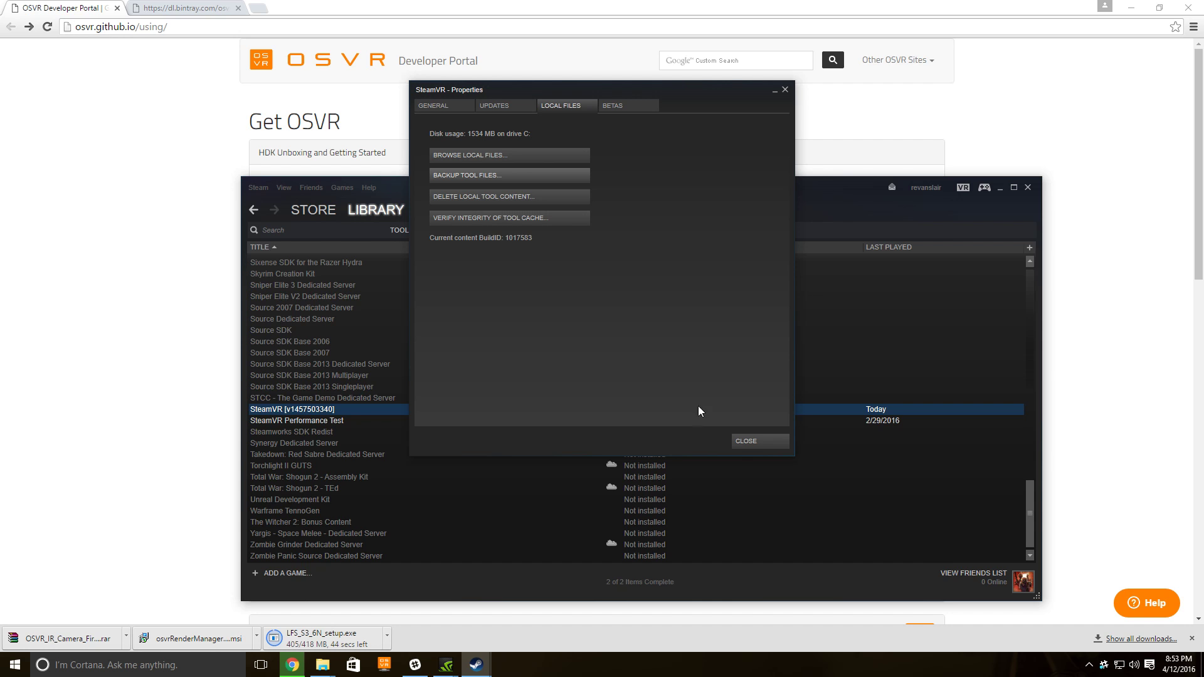
left_click(751, 442)
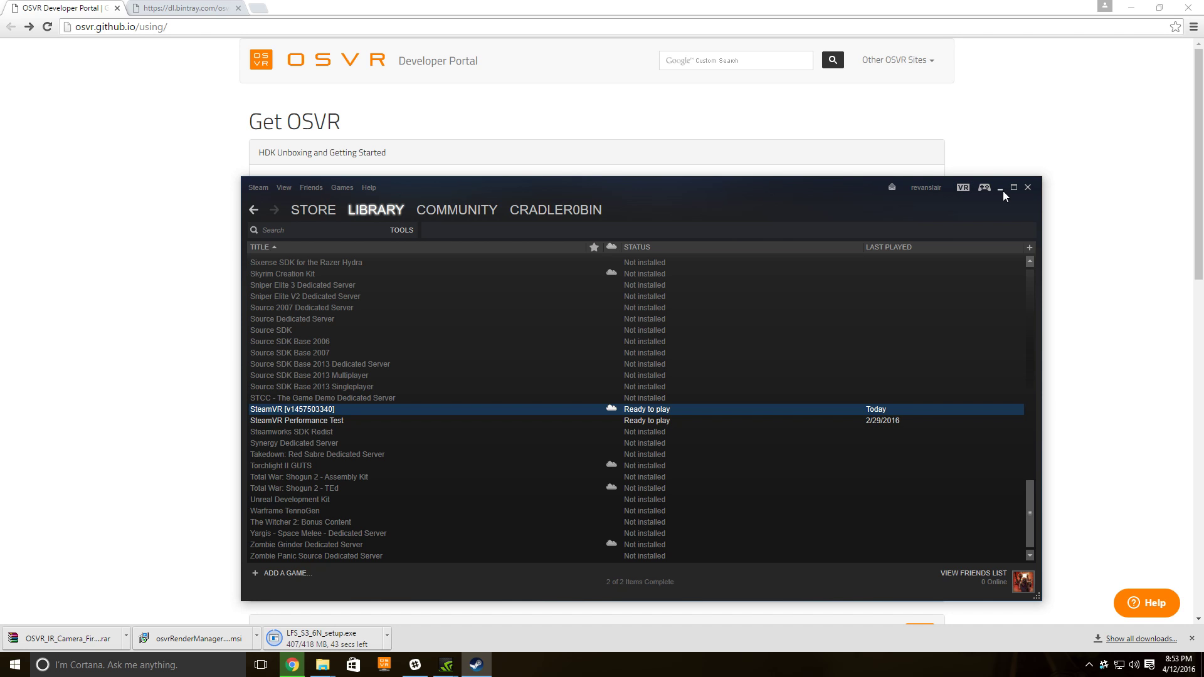
left_click(1028, 187)
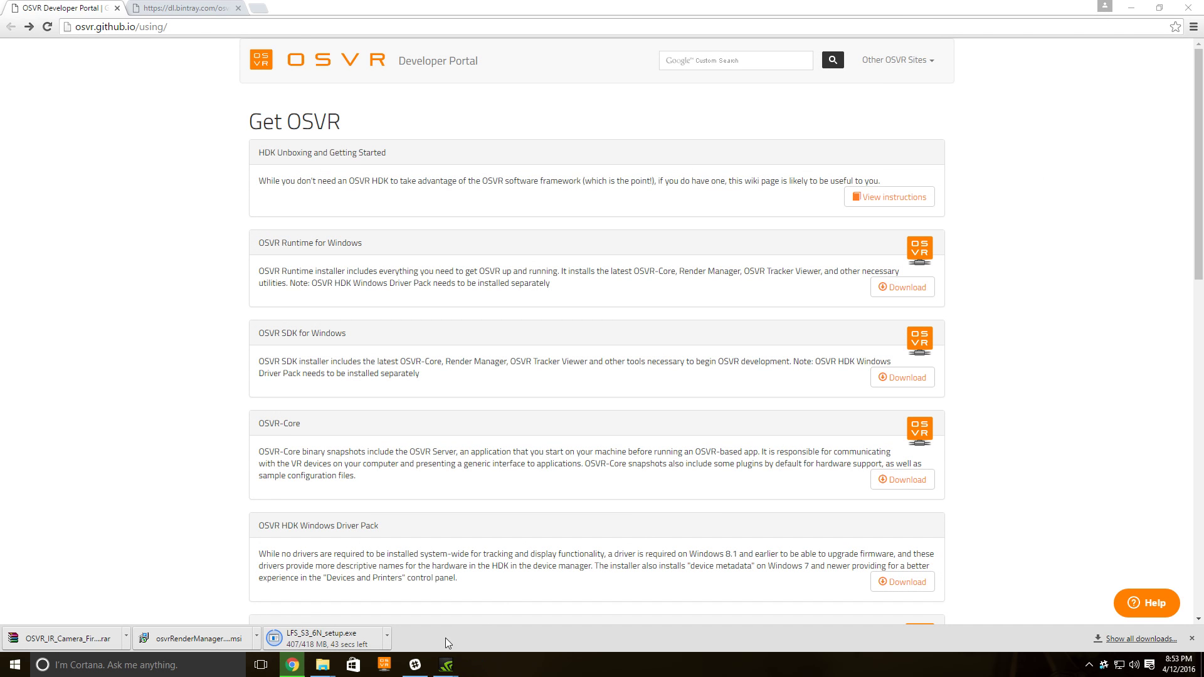
- Switch to the Osvr folder in File Explorer and delete its SteamVR-OSVR subfolder
mouse_move(324, 668)
left_click(362, 613)
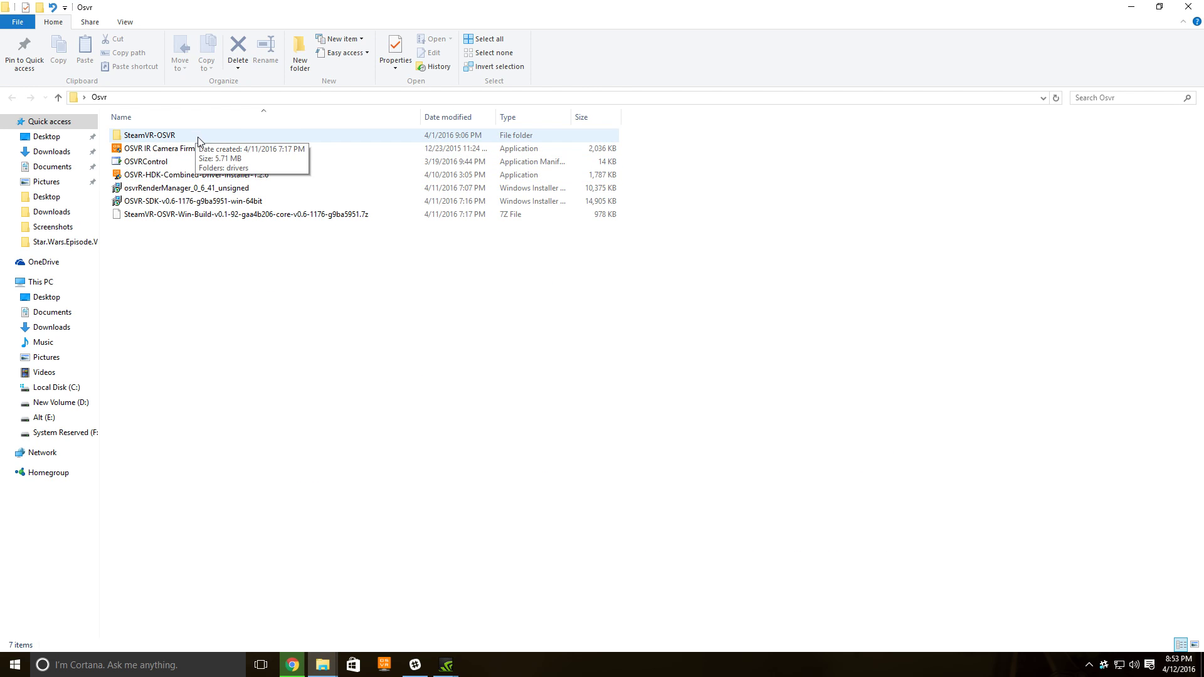
left_click(170, 136)
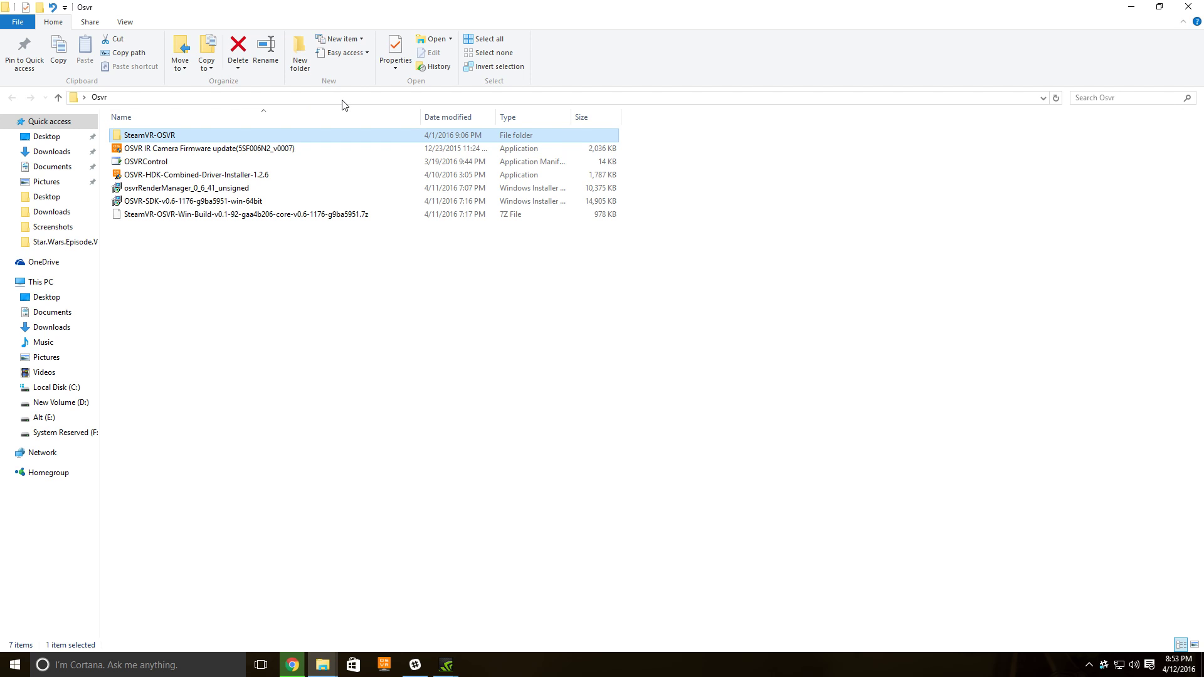
key("Delete")
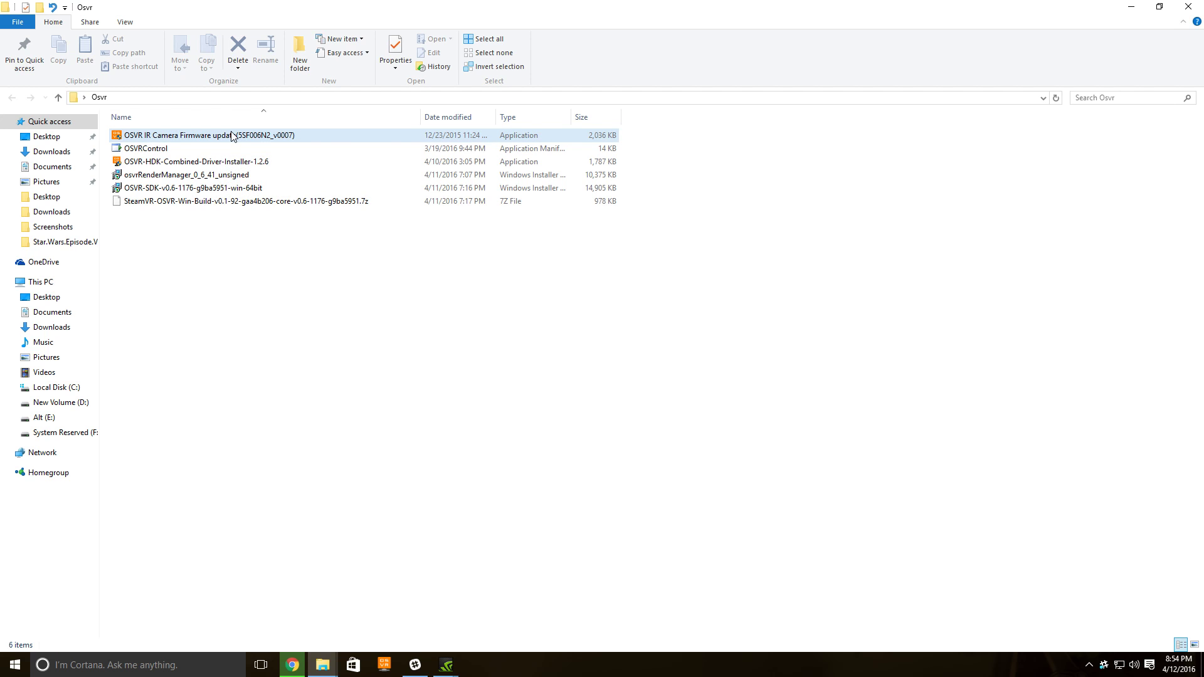
- Launch OSVRControl from the Osvr folder and move its window clear of the file list
mouse_move(231, 136)
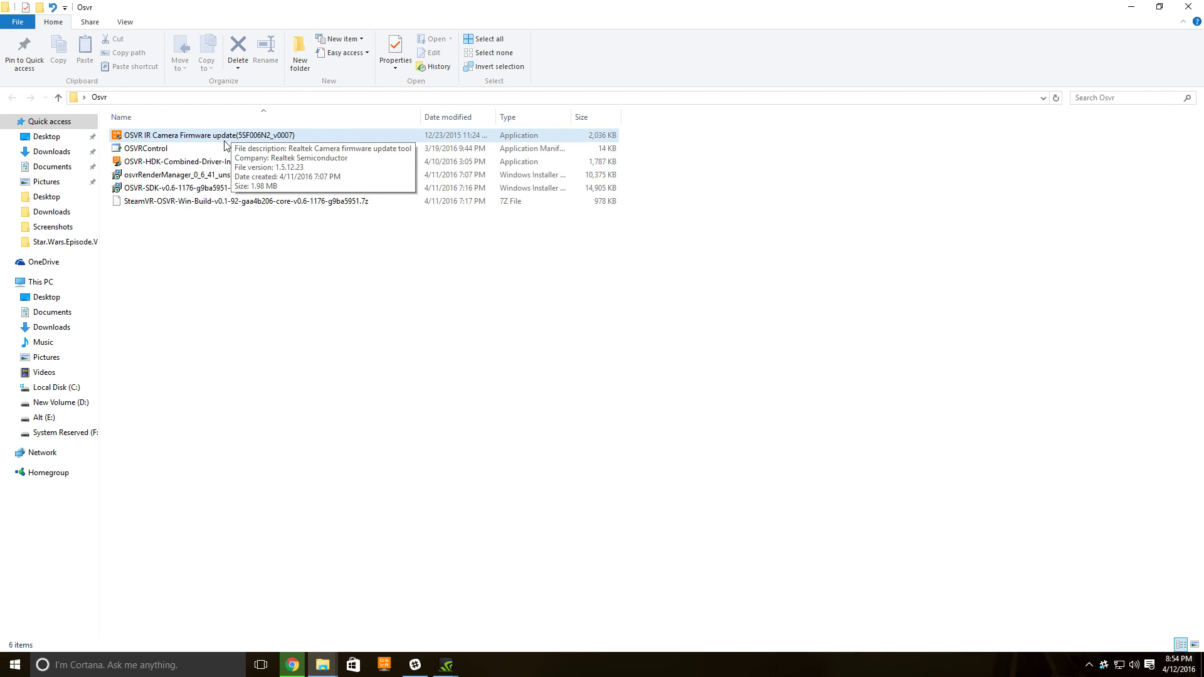
mouse_move(204, 155)
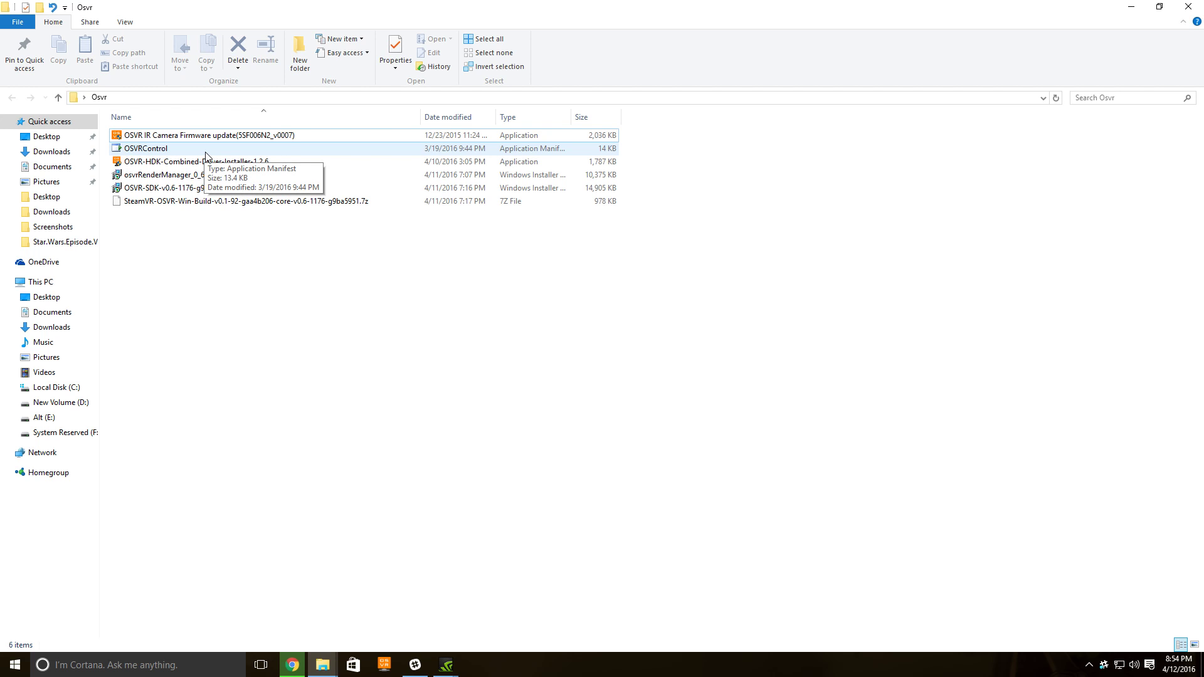
double_click(205, 152)
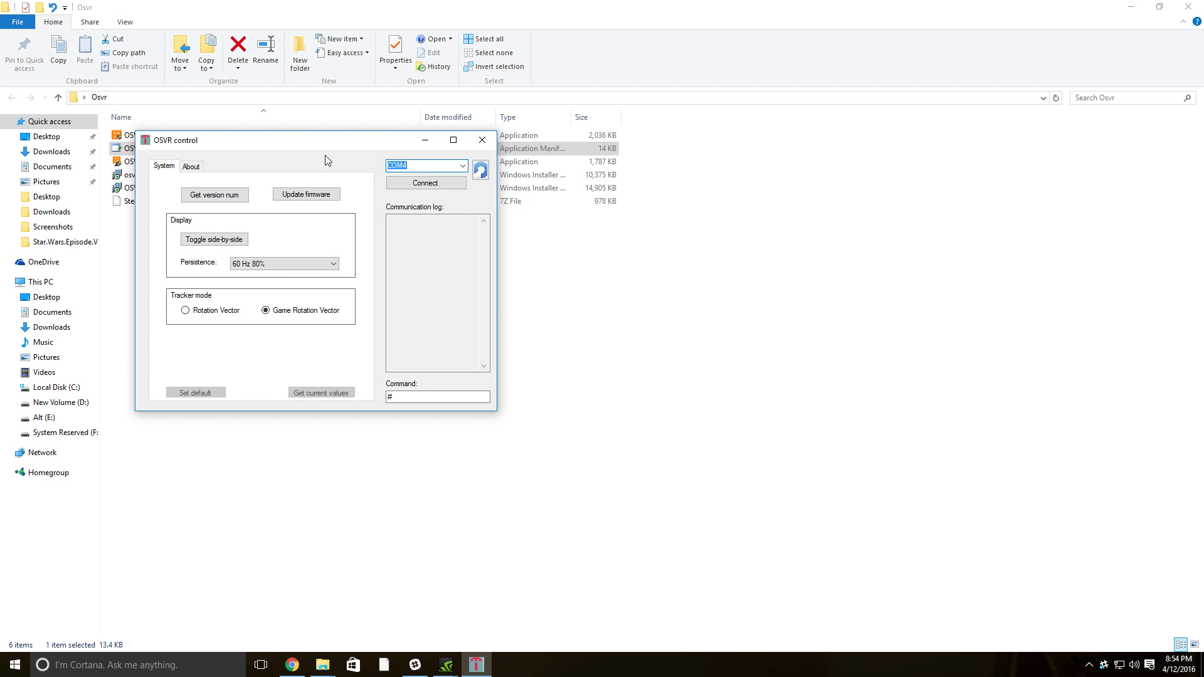
left_click_drag(248, 140, 524, 223)
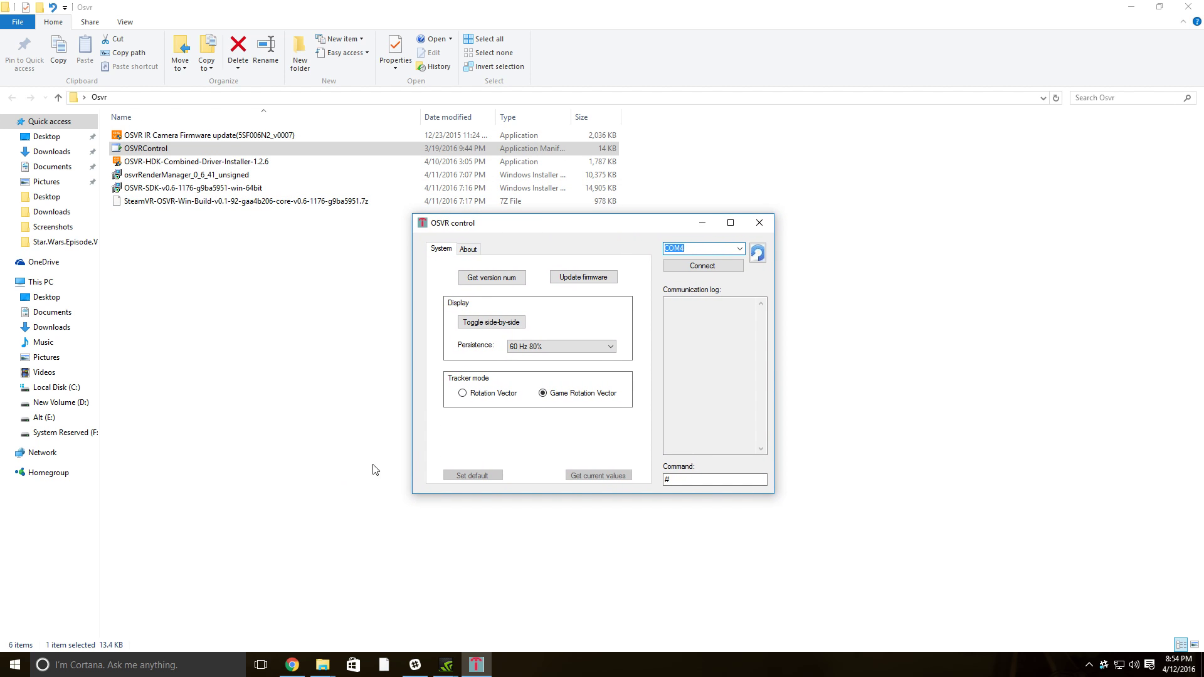
- Switch to Chrome, search for "atmel flip", view the available FLIP versions on Atmel's page, and close that page
left_click(292, 665)
left_click(261, 8)
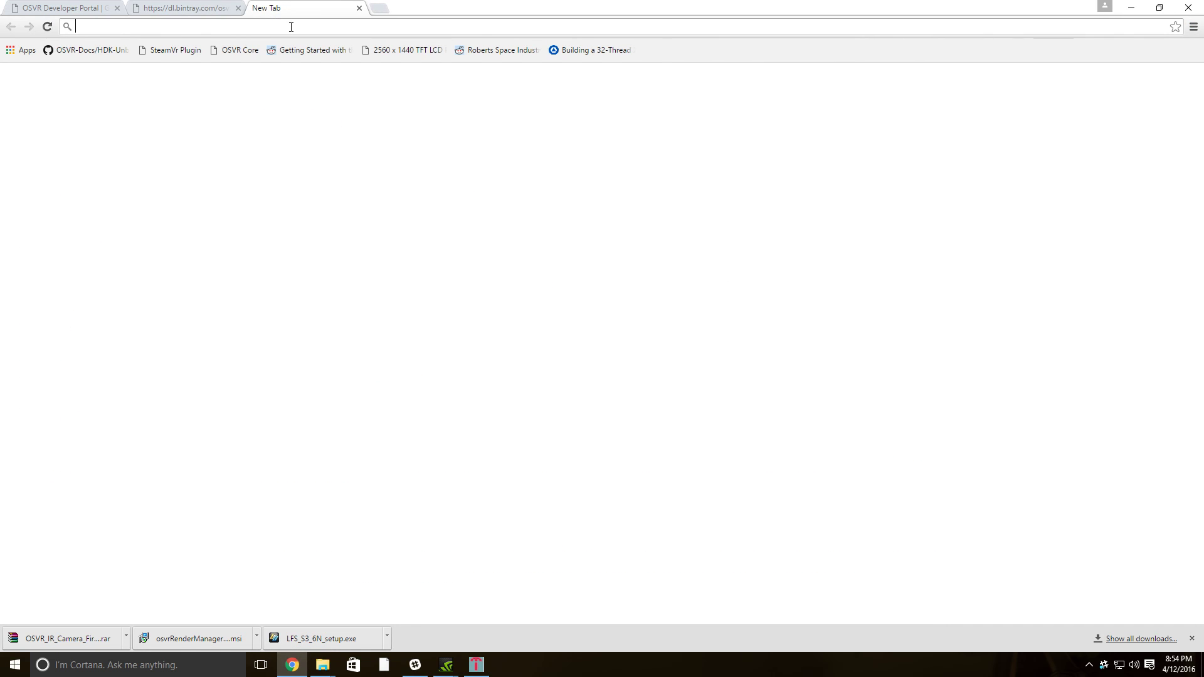
type("atmel")
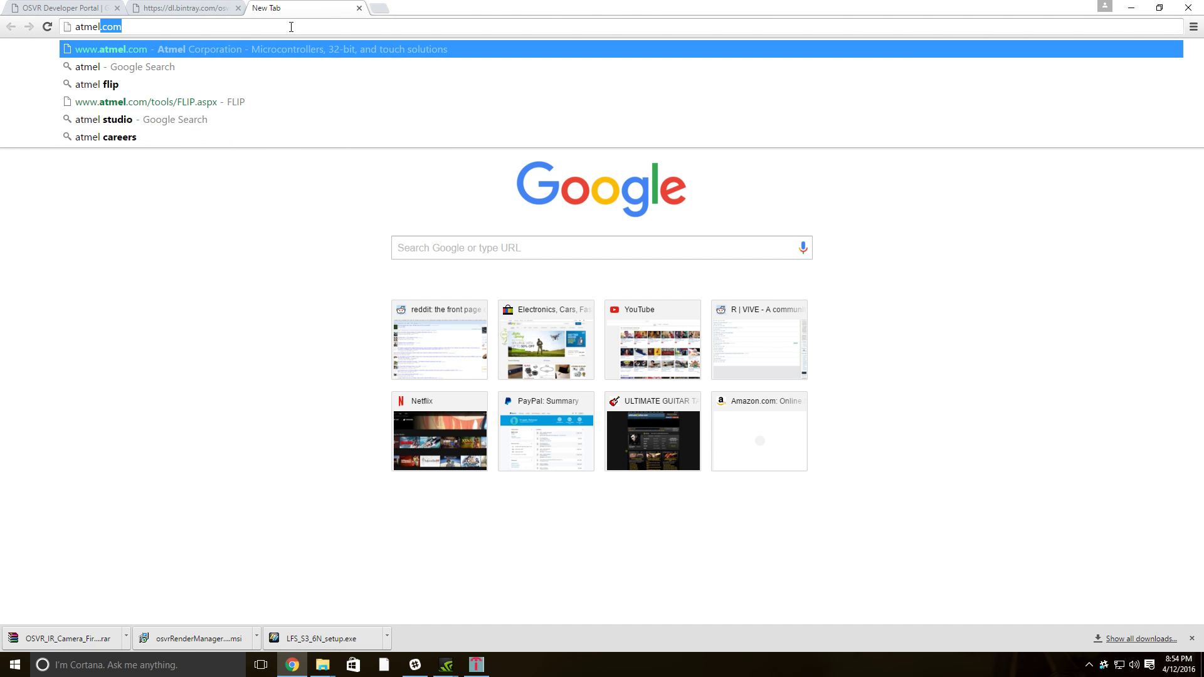
key("Down")
key("Down")
key("Return")
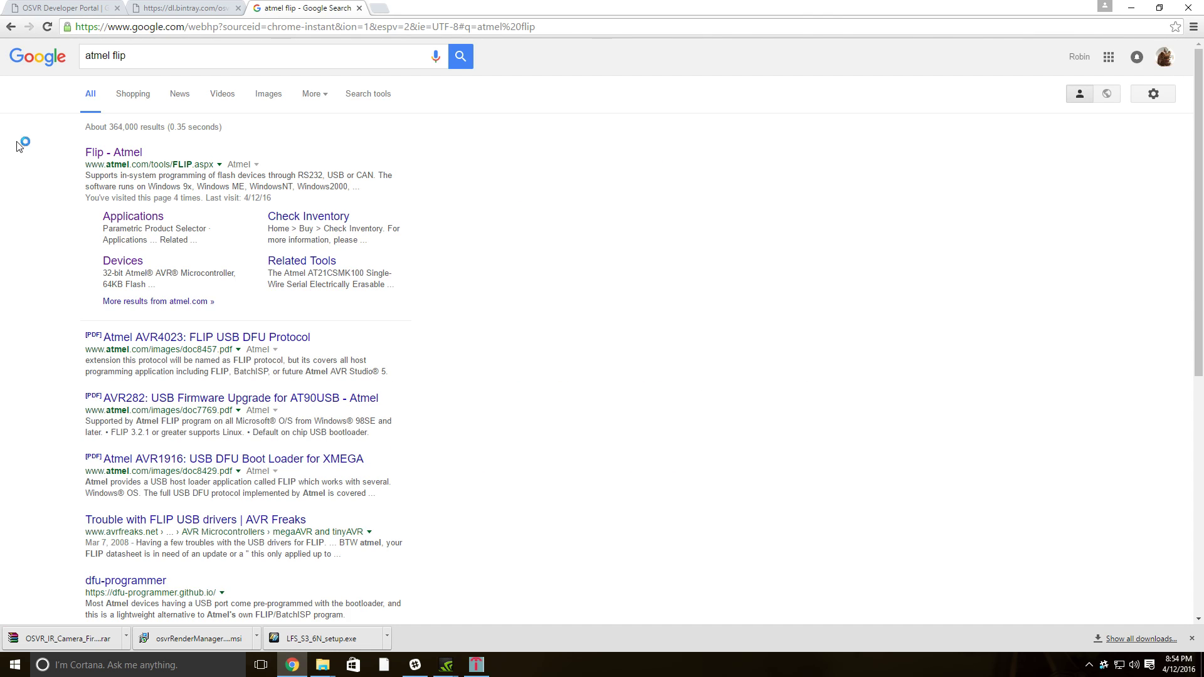
left_click(95, 154)
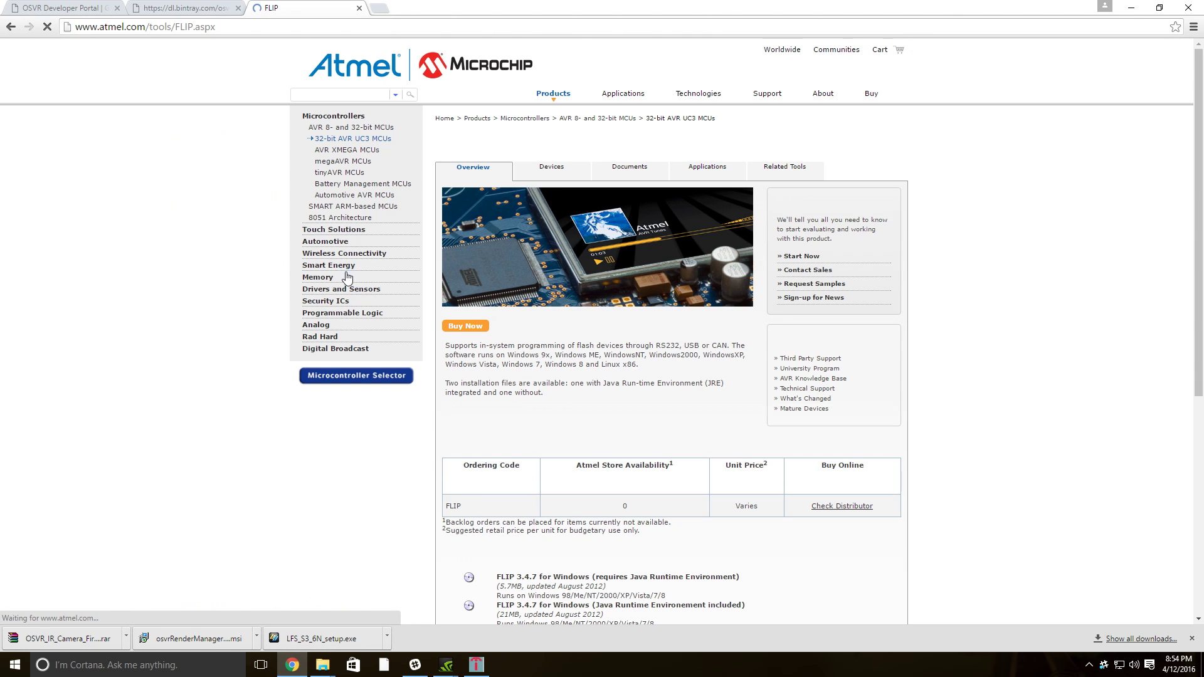
scroll(548, 508, "down", 5)
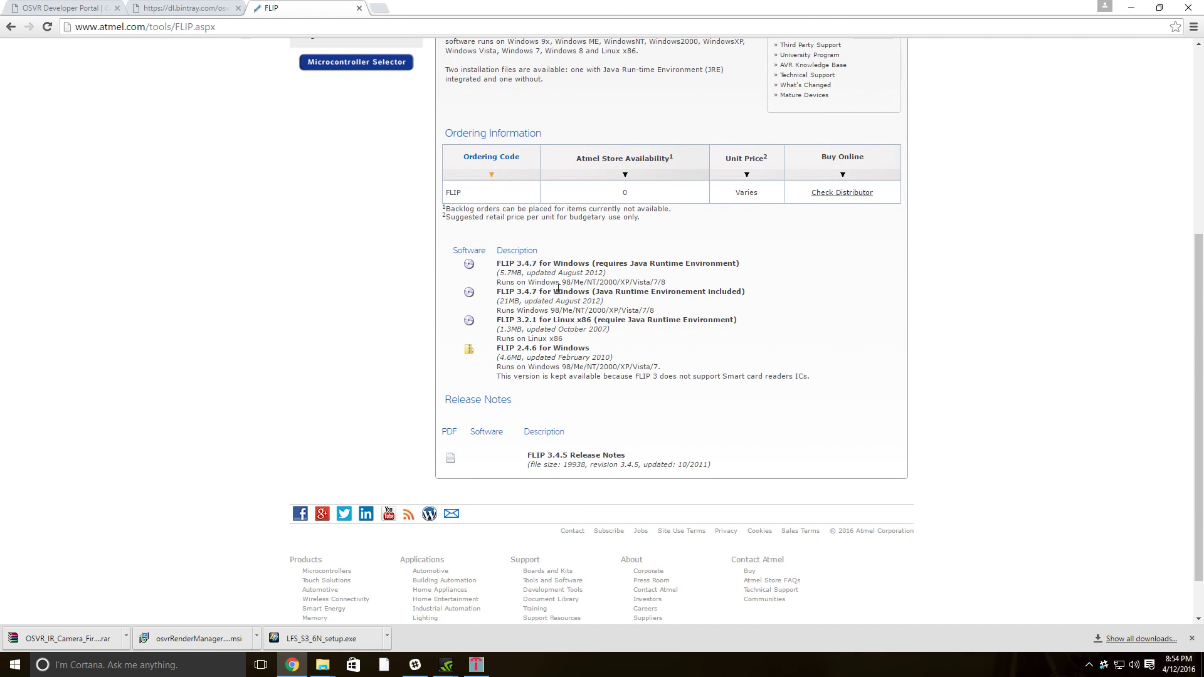
left_click(359, 8)
- Switch to OSVR control, connect to the headset on COM4, and dismiss the browser's download bar
left_click(474, 664)
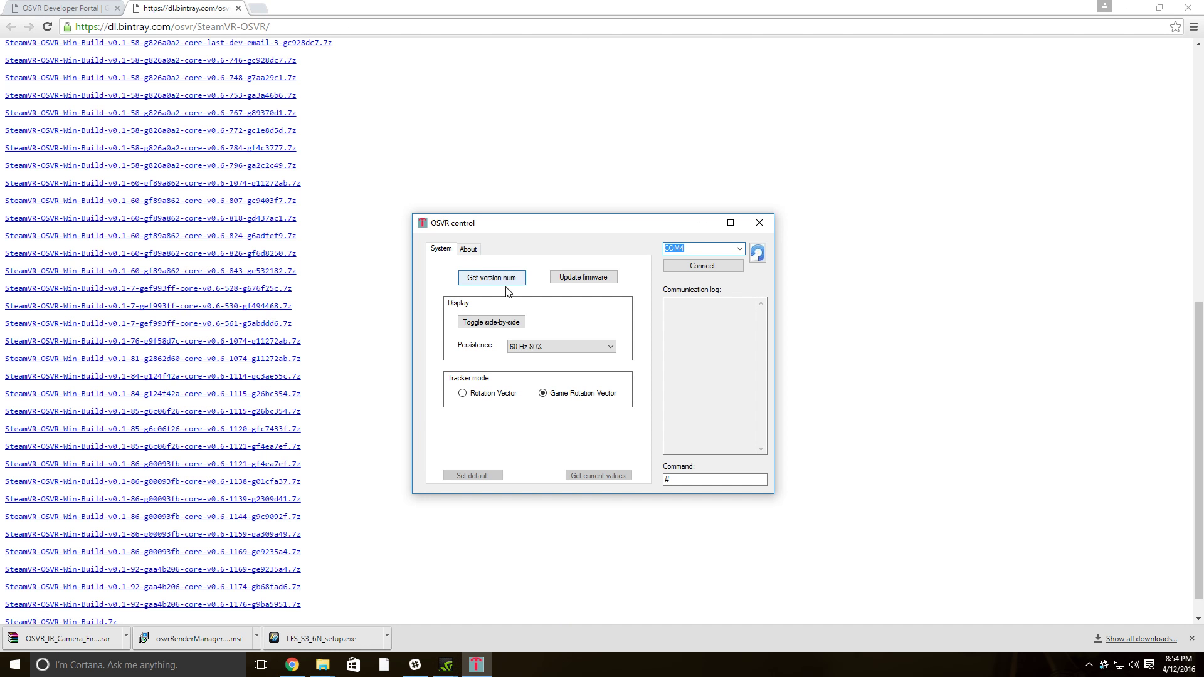
left_click(727, 265)
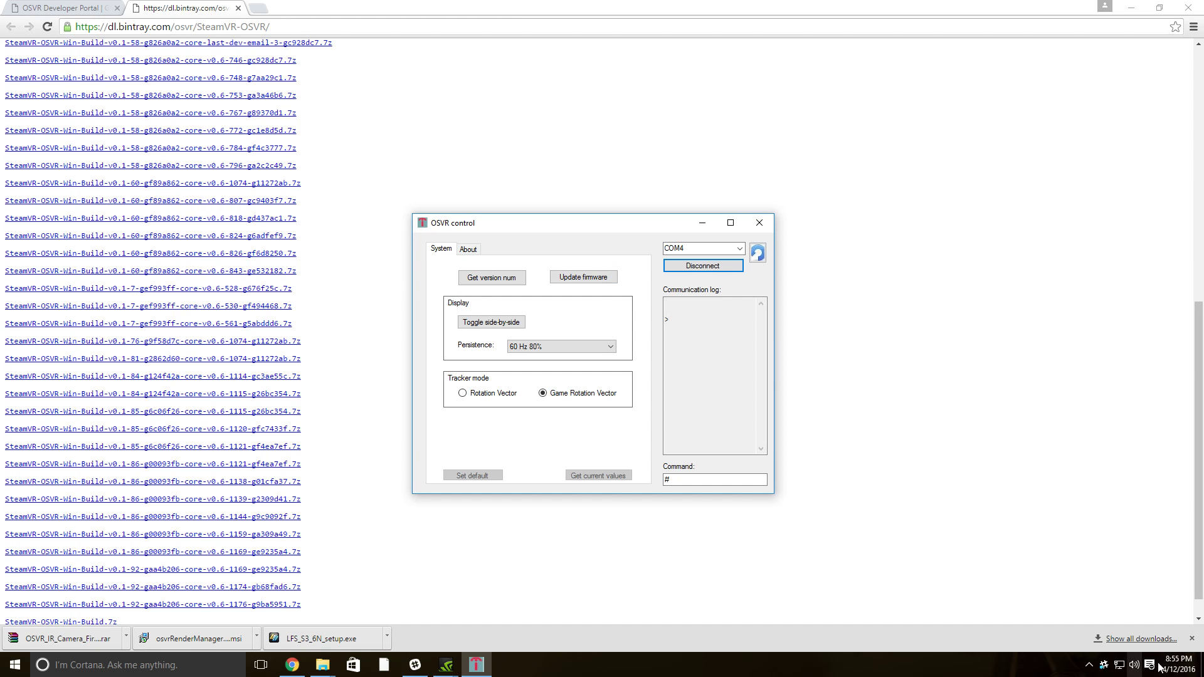
left_click(1193, 641)
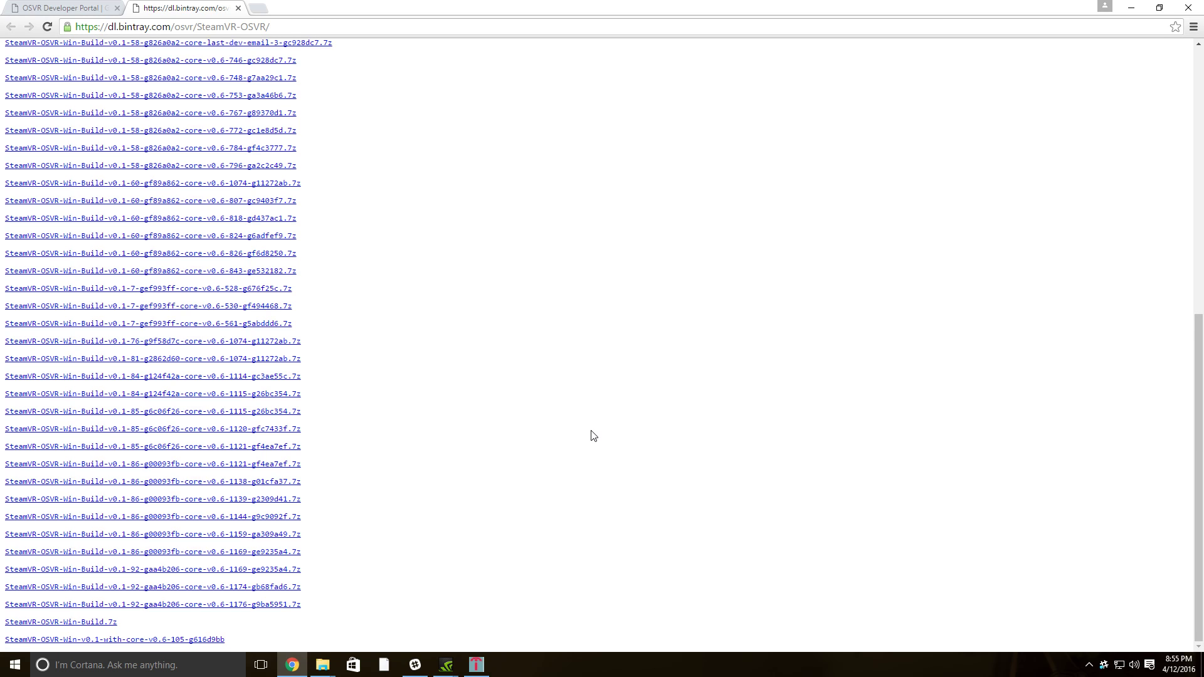
left_click(479, 670)
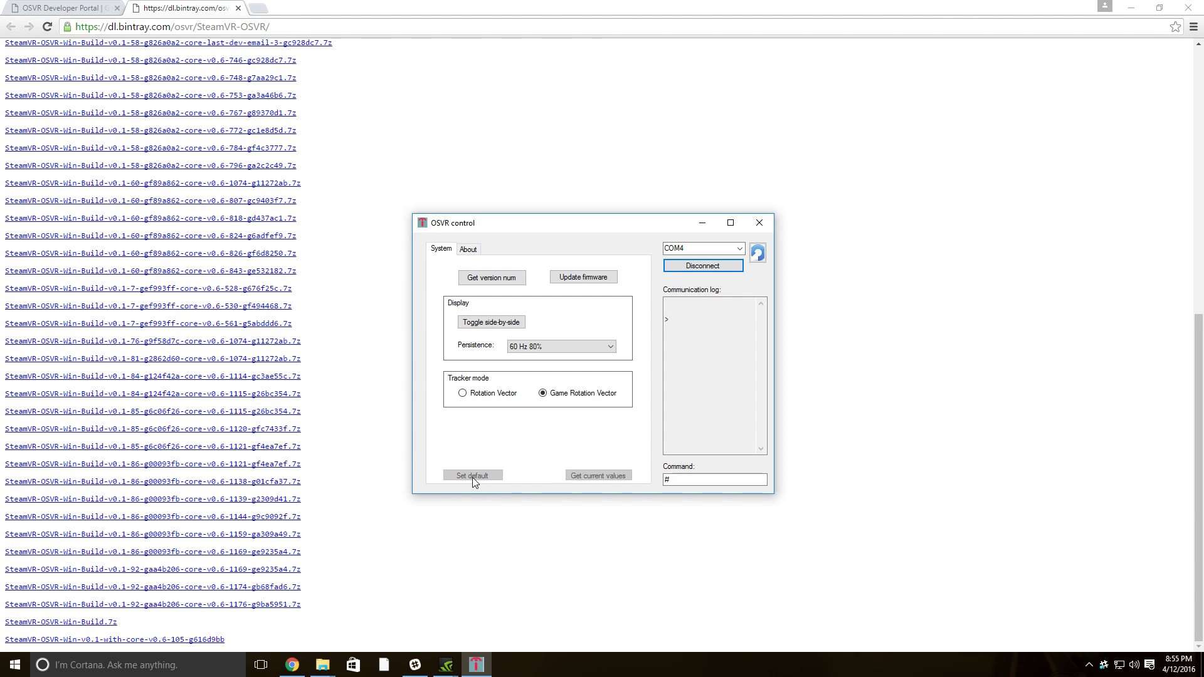
- Start the headset firmware update, keep 1-92-OLED.hex as the version, and advance the wizard to device preparation
left_click(593, 278)
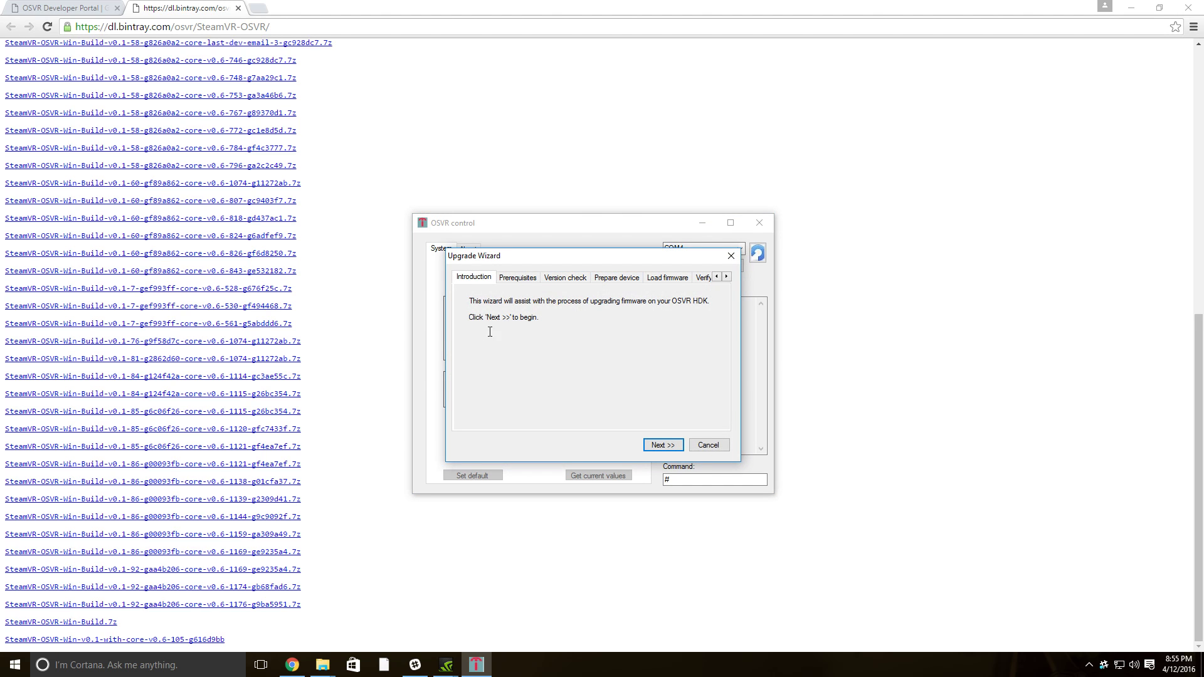
left_click(663, 445)
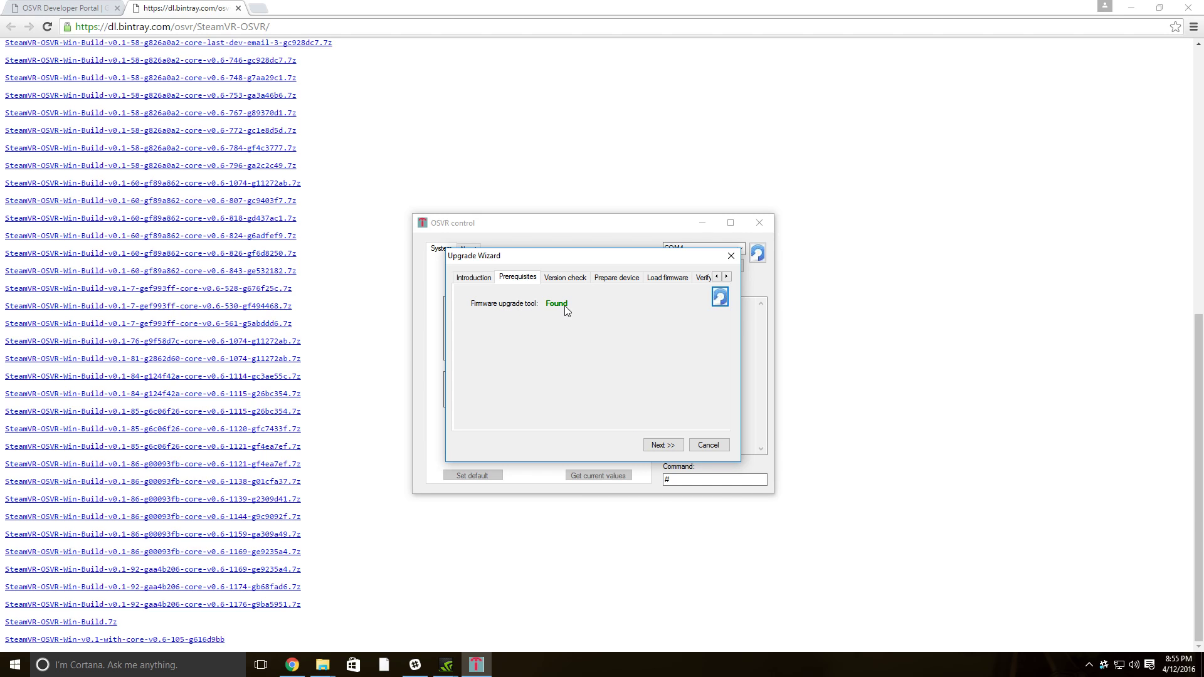
left_click(664, 445)
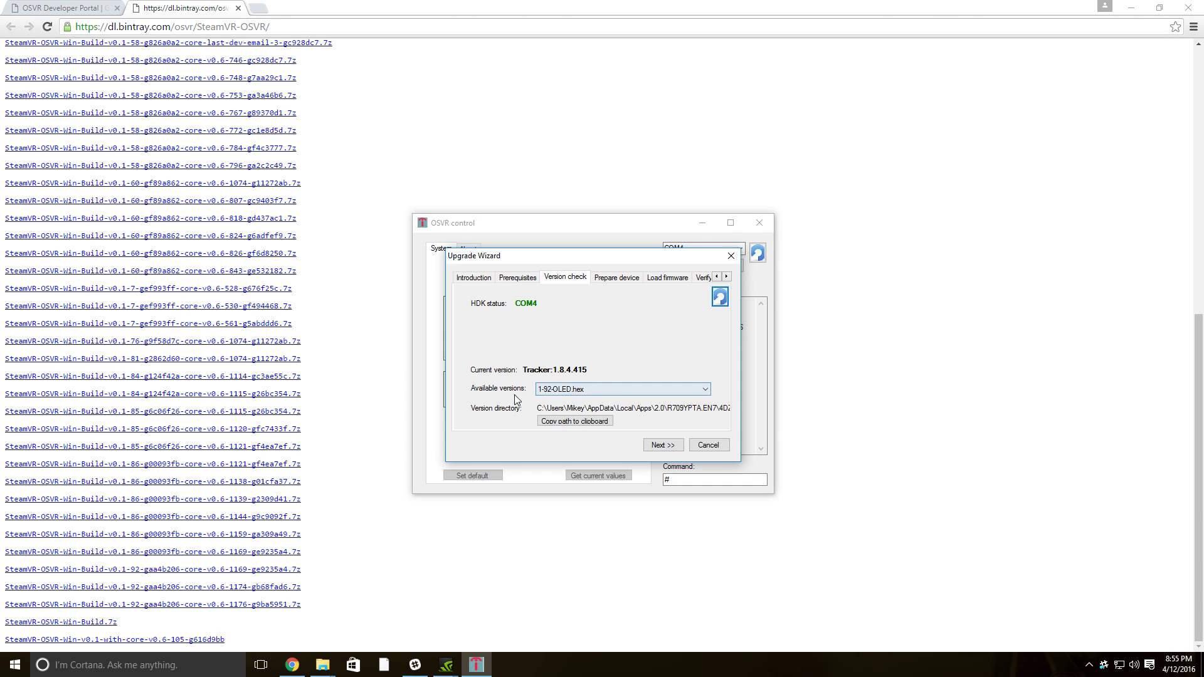
left_click(651, 386)
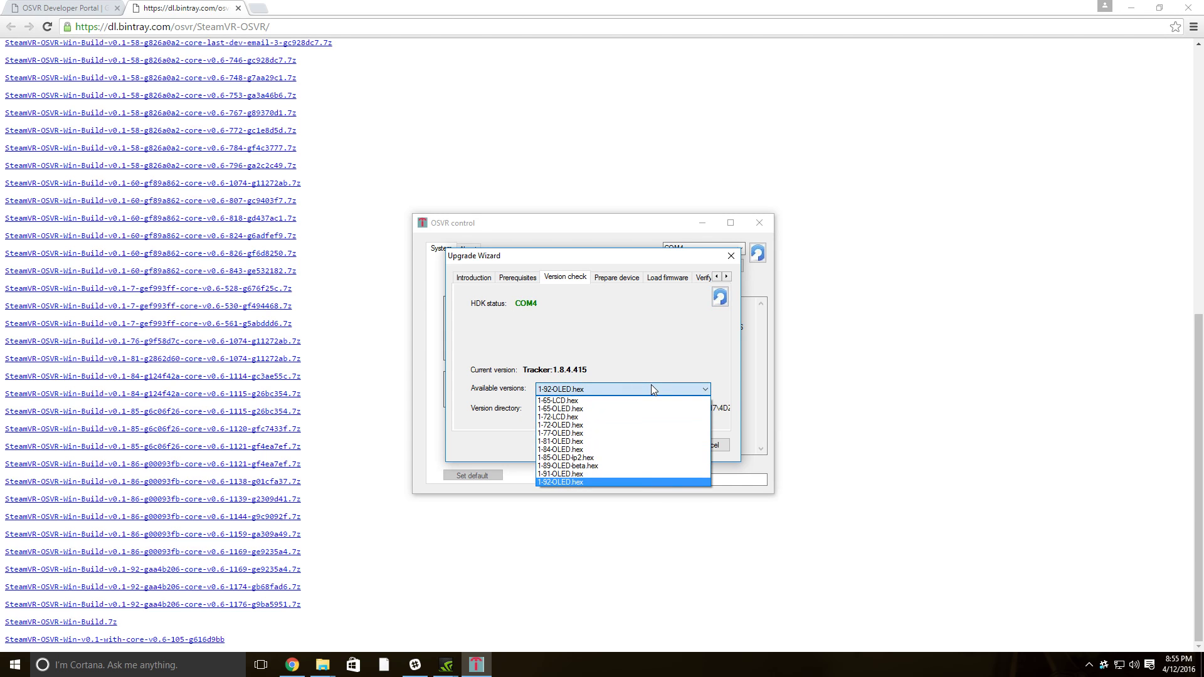
left_click(646, 347)
left_click(663, 445)
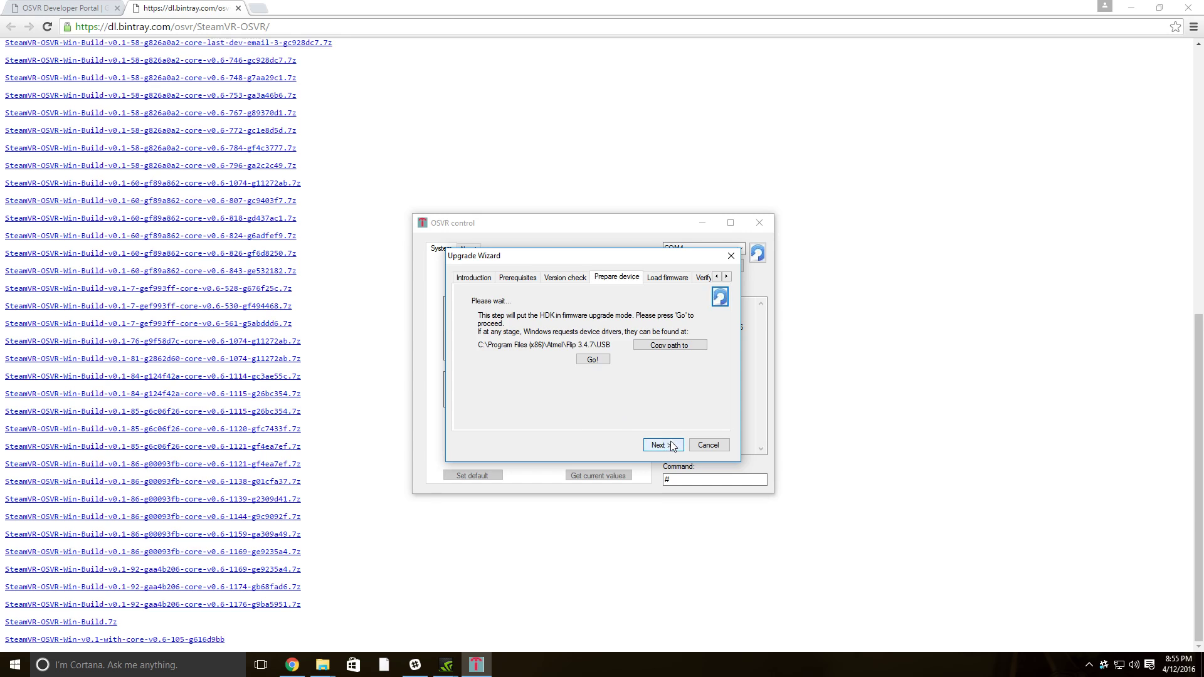
- Put the HDK into firmware upgrade mode and load the selected firmware onto it
left_click(593, 359)
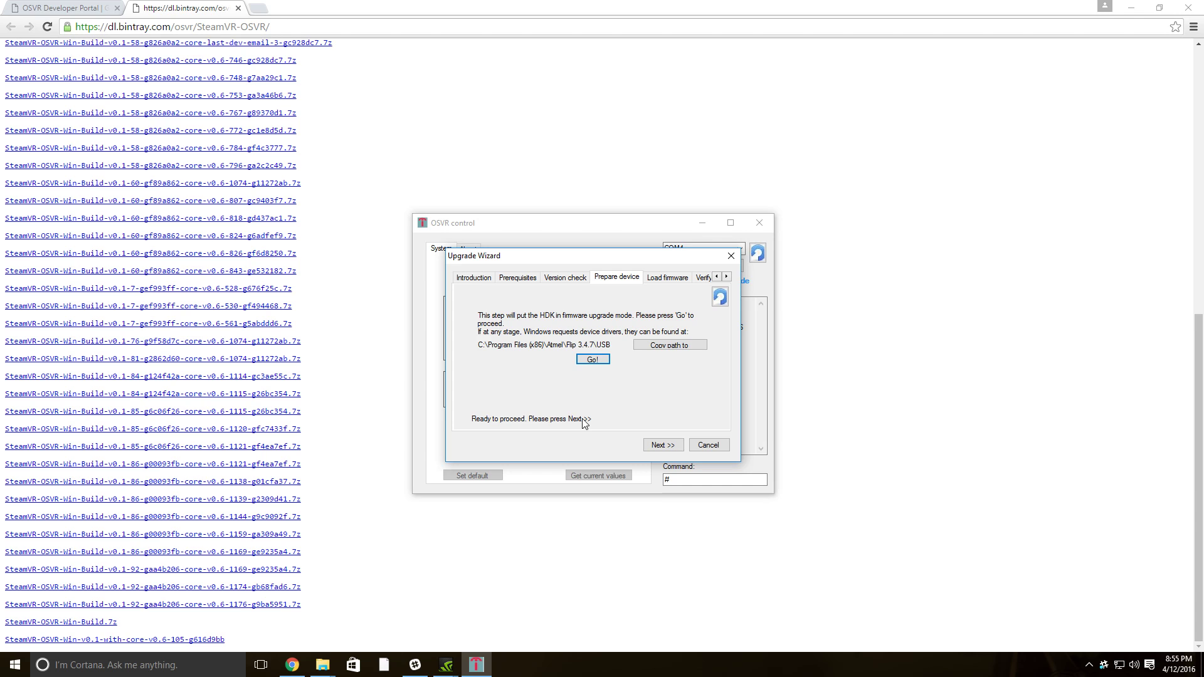
left_click(648, 446)
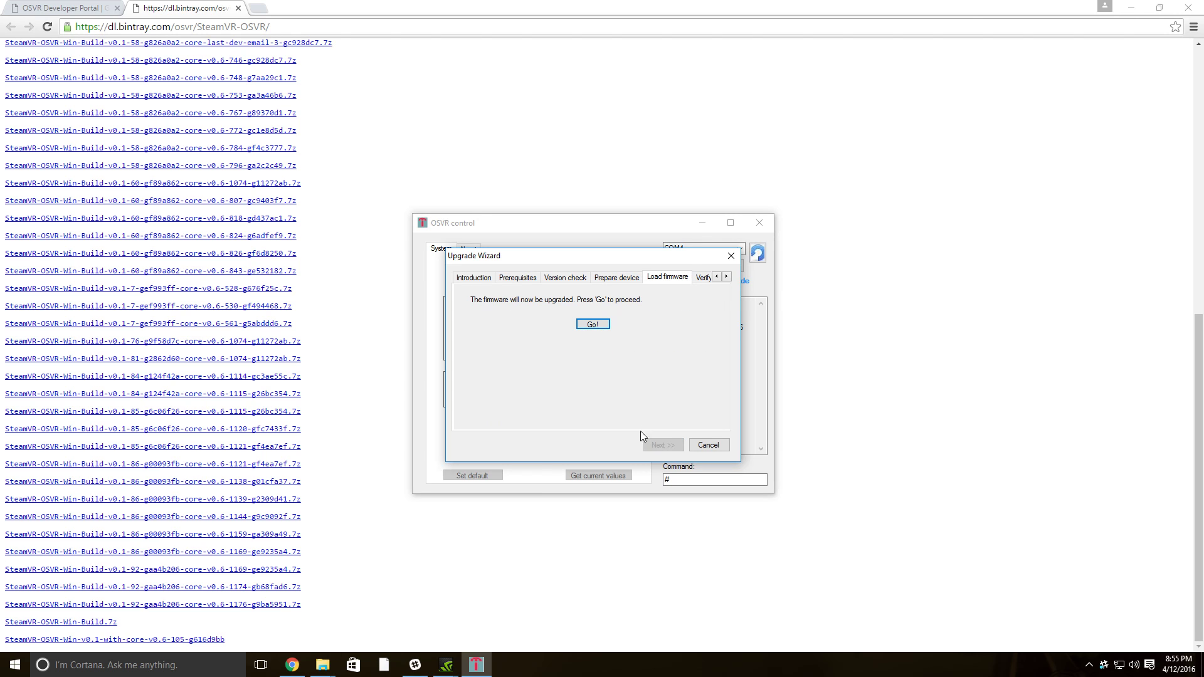
left_click(593, 325)
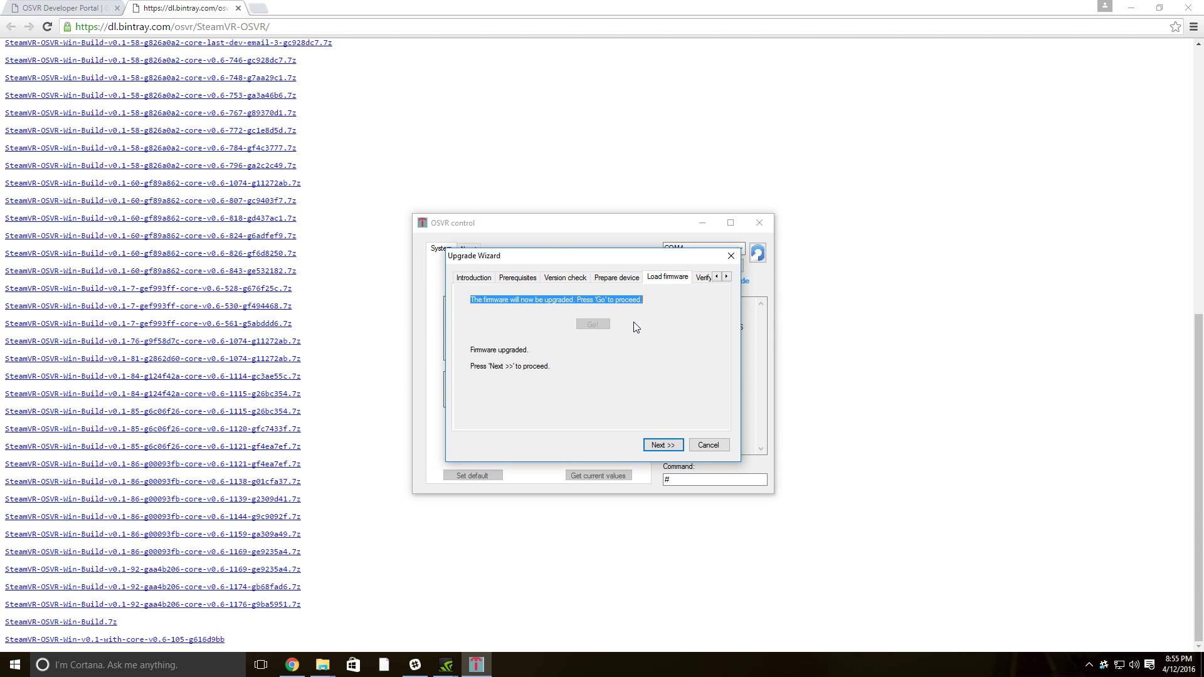
- Verify the HDK's firmware version after the upgrade, then finish and close the Upgrade Wizard
left_click(676, 445)
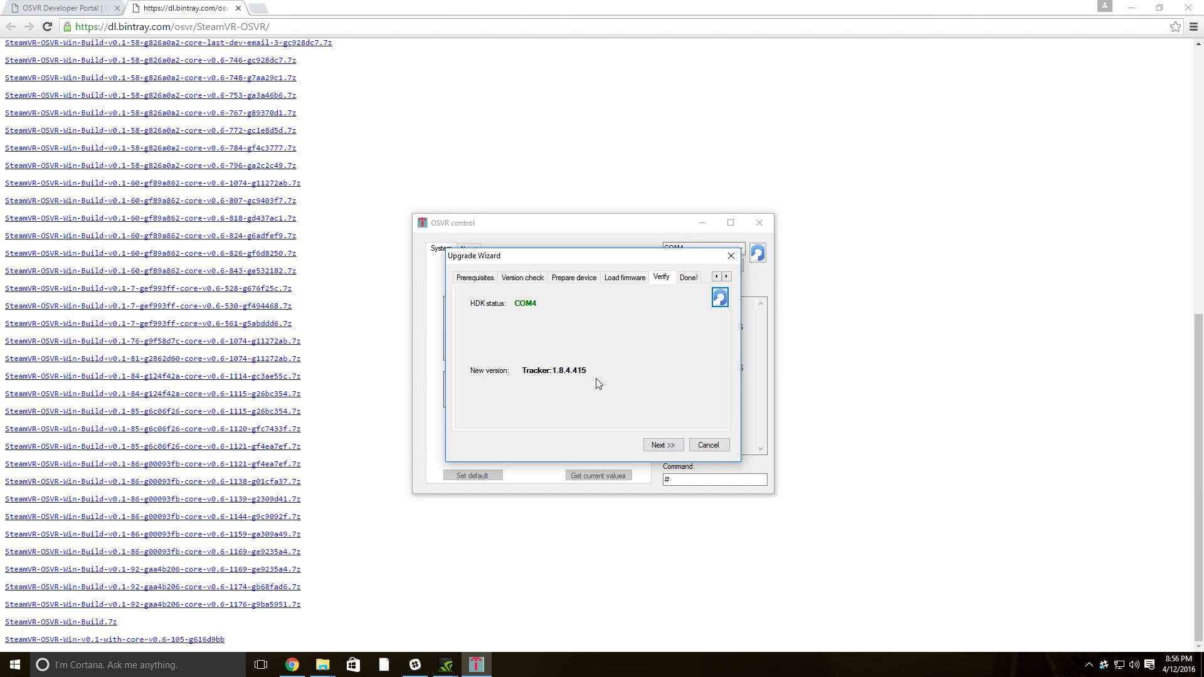
left_click(663, 445)
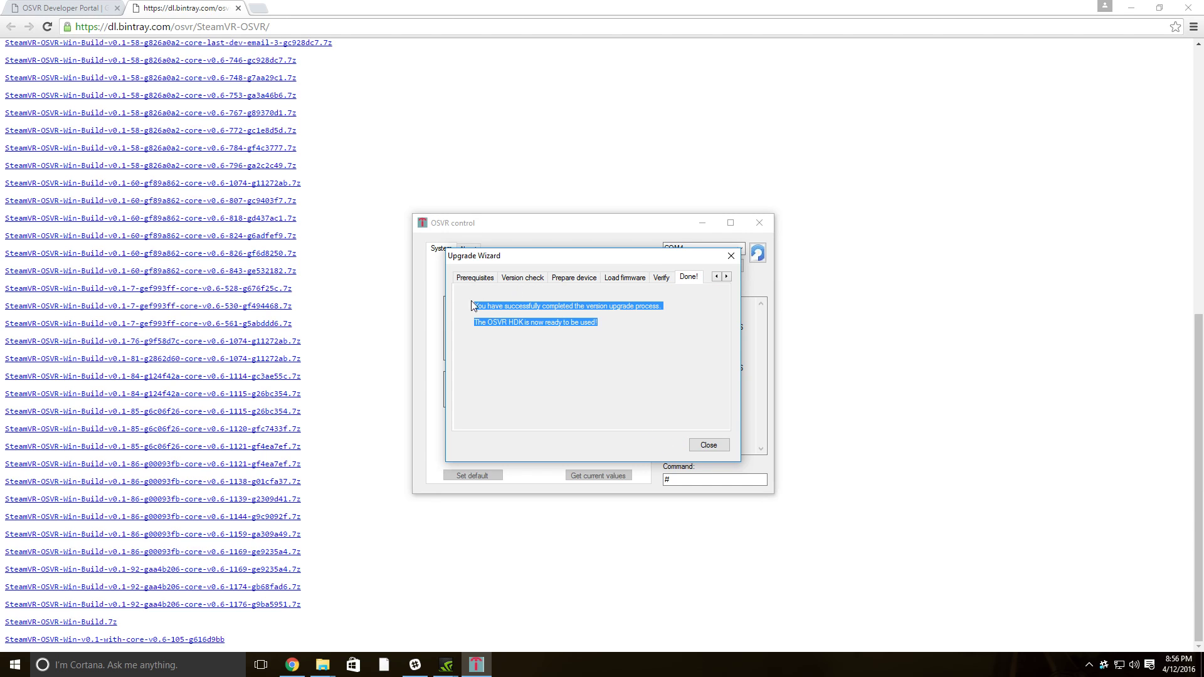
left_click(613, 340)
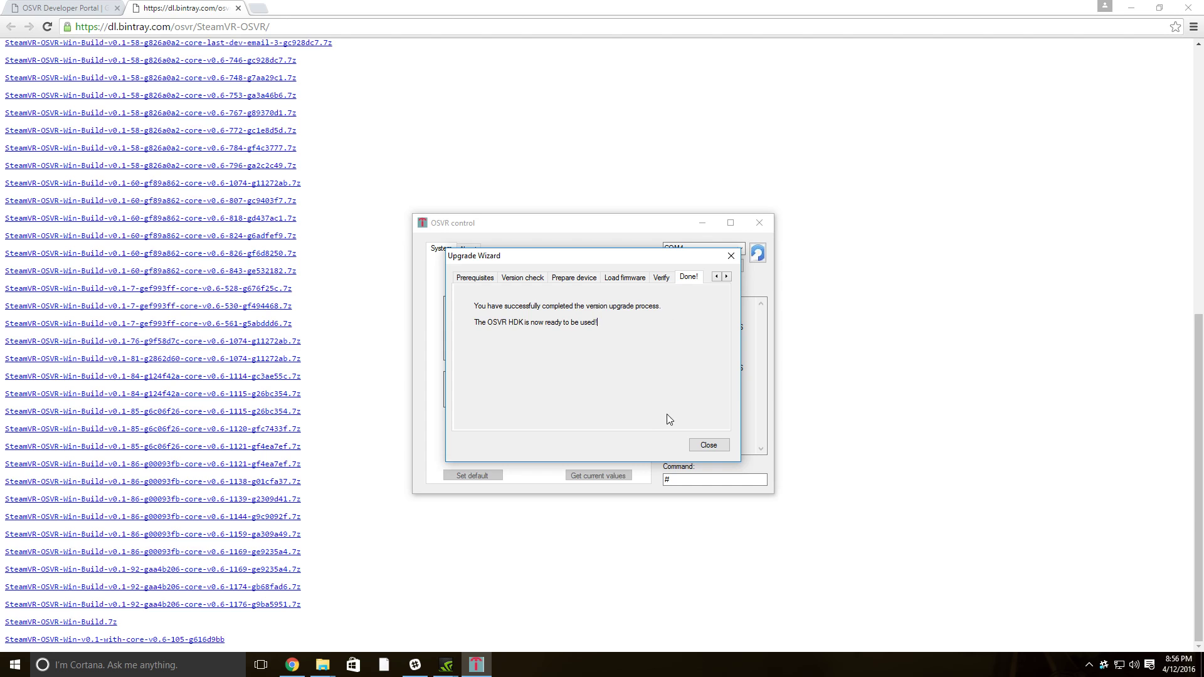
left_click(701, 442)
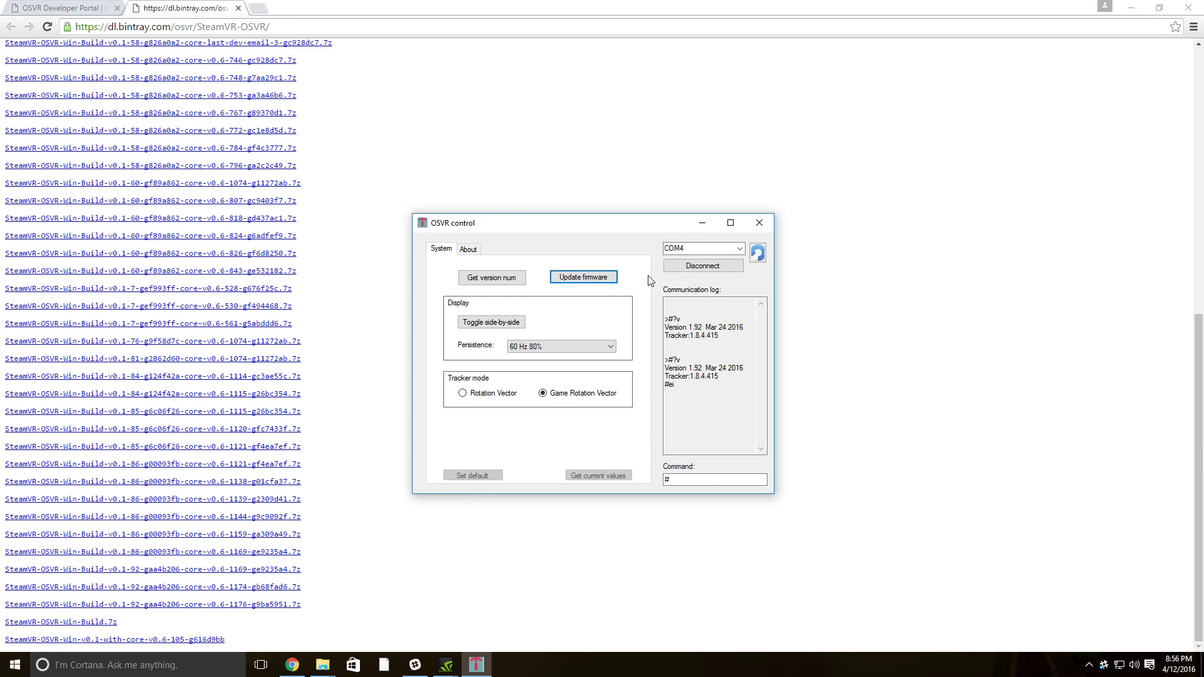
- Disconnect the headset on COM4 and close OSVR control
left_click(689, 272)
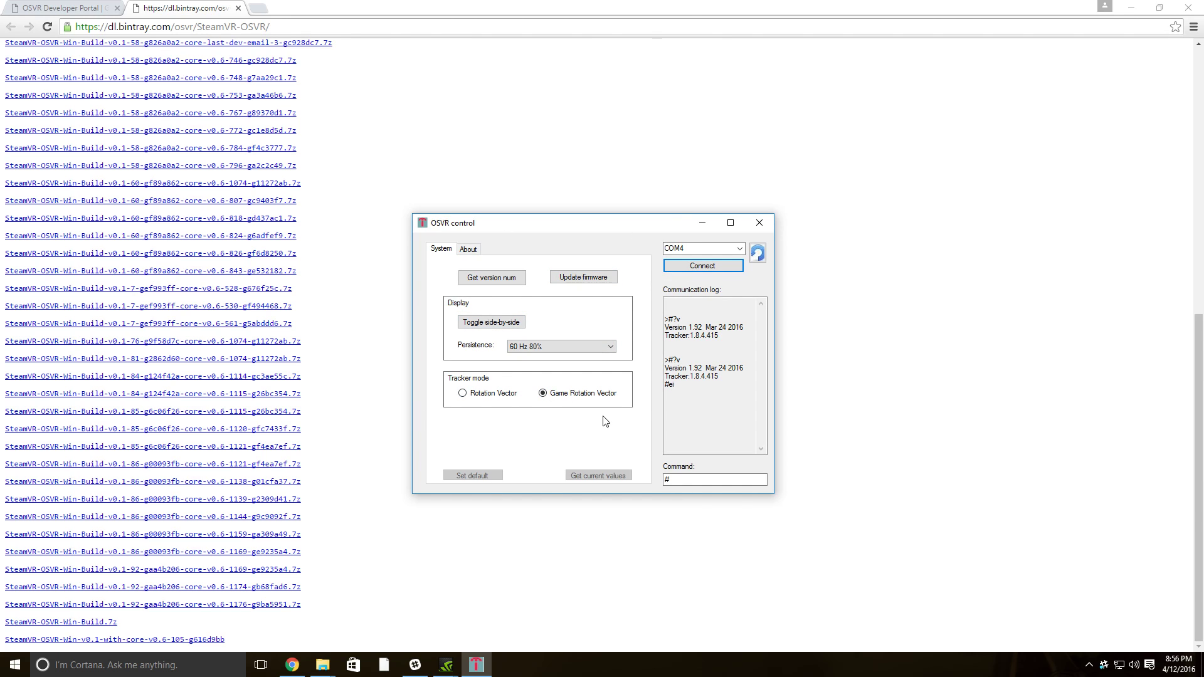
left_click(759, 223)
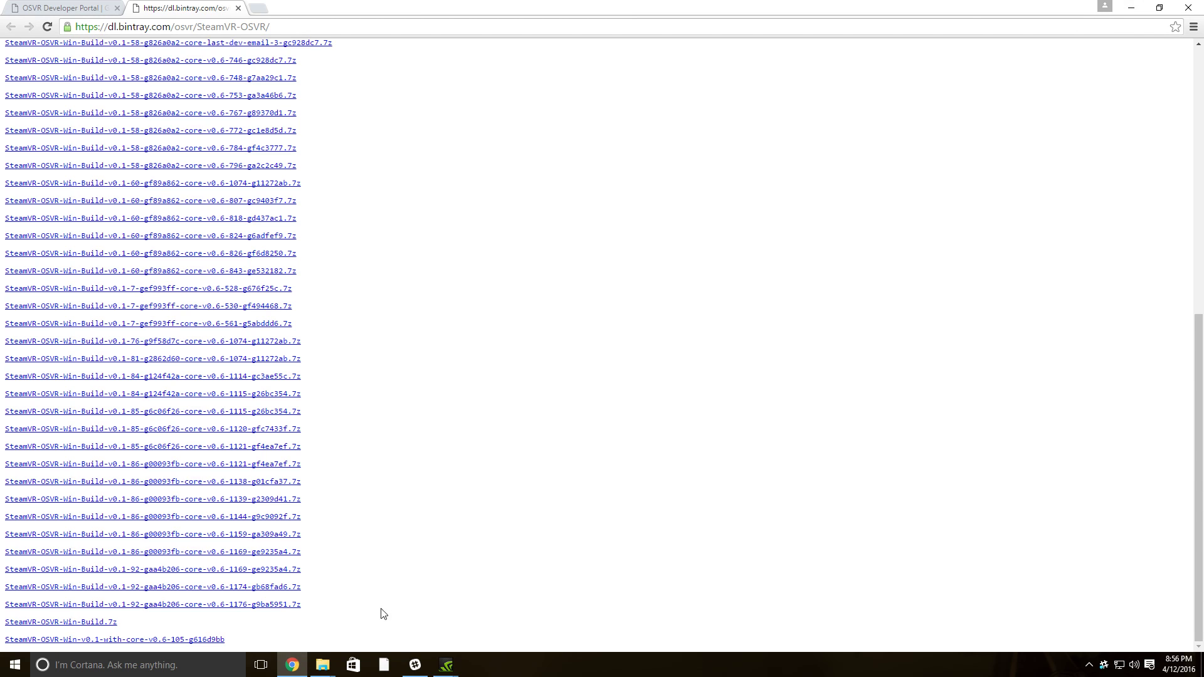
- Switch to the Osvr folder in File Explorer and install the headset drivers from OSVR-HDK-Combined-Driver-Installer-1.2.6
mouse_move(330, 673)
left_click(344, 629)
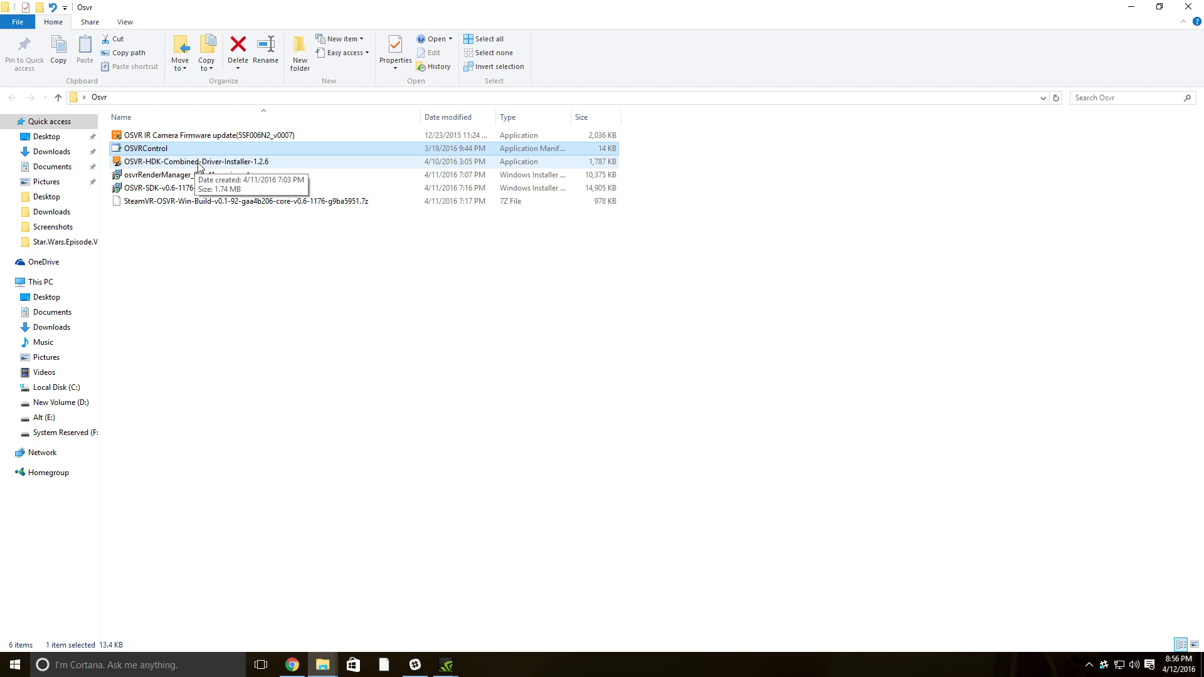
double_click(199, 162)
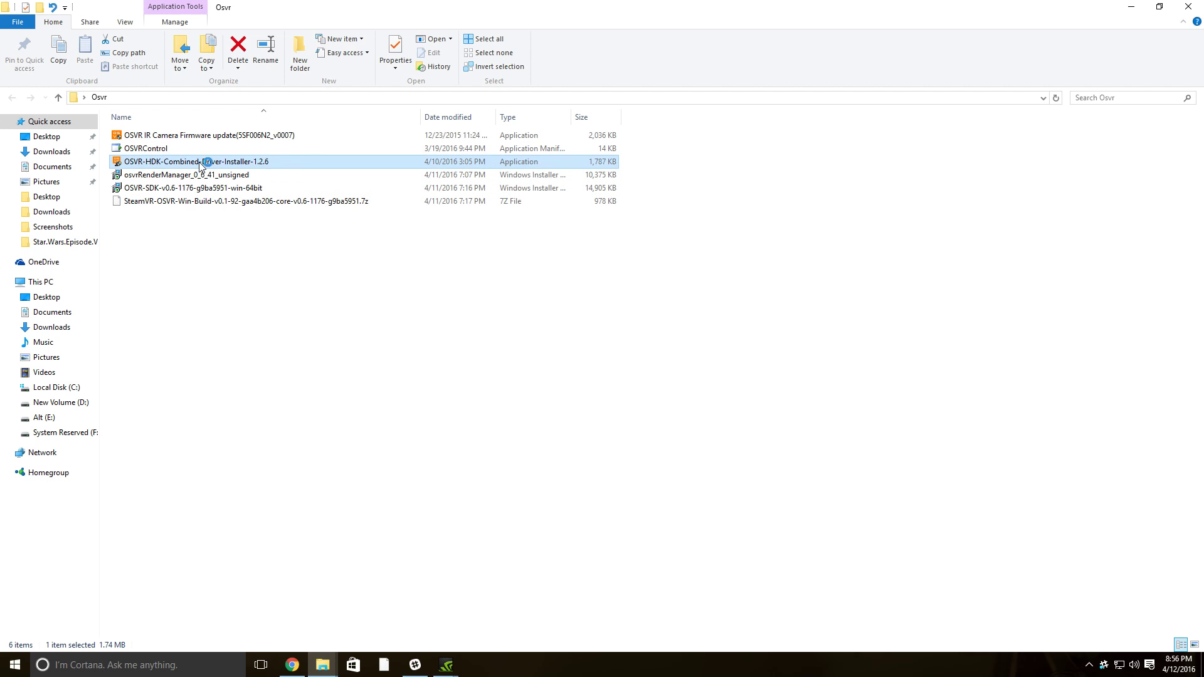
left_click(673, 434)
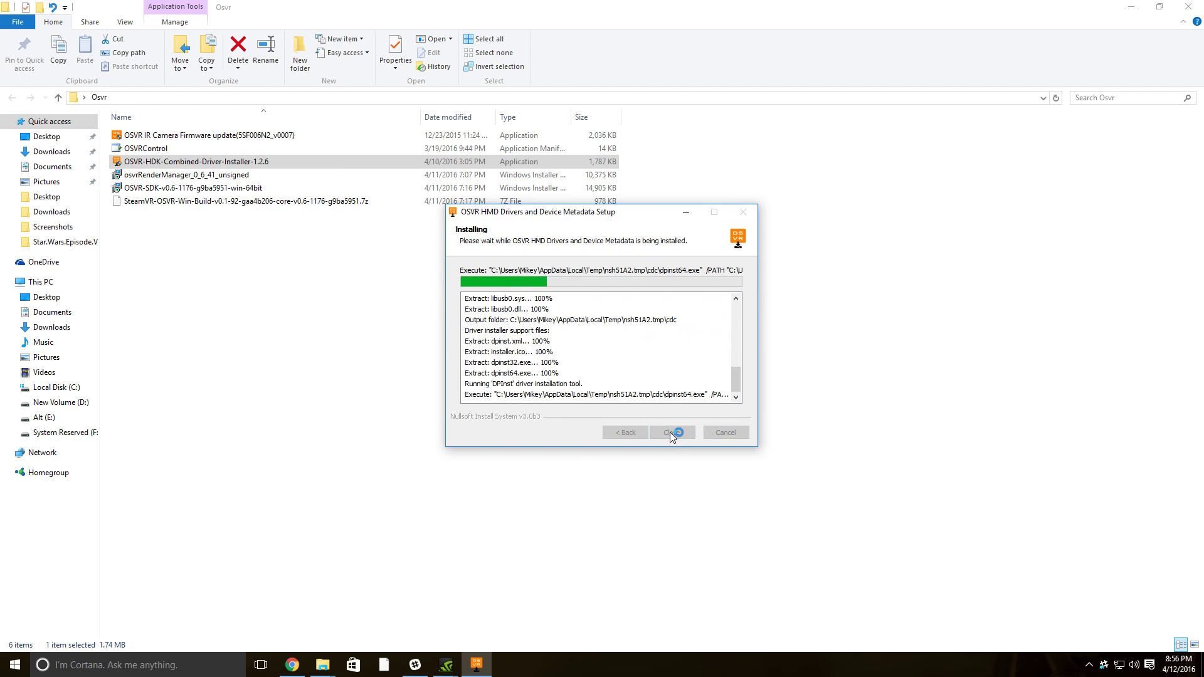
left_click(255, 260)
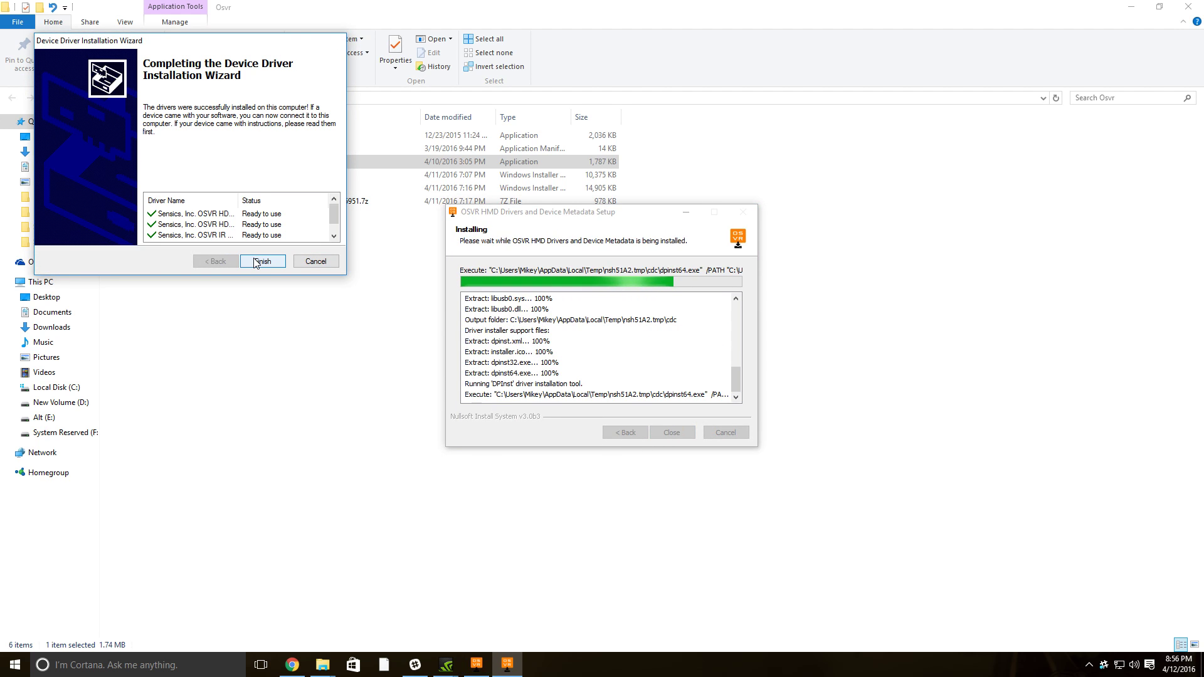
left_click(260, 261)
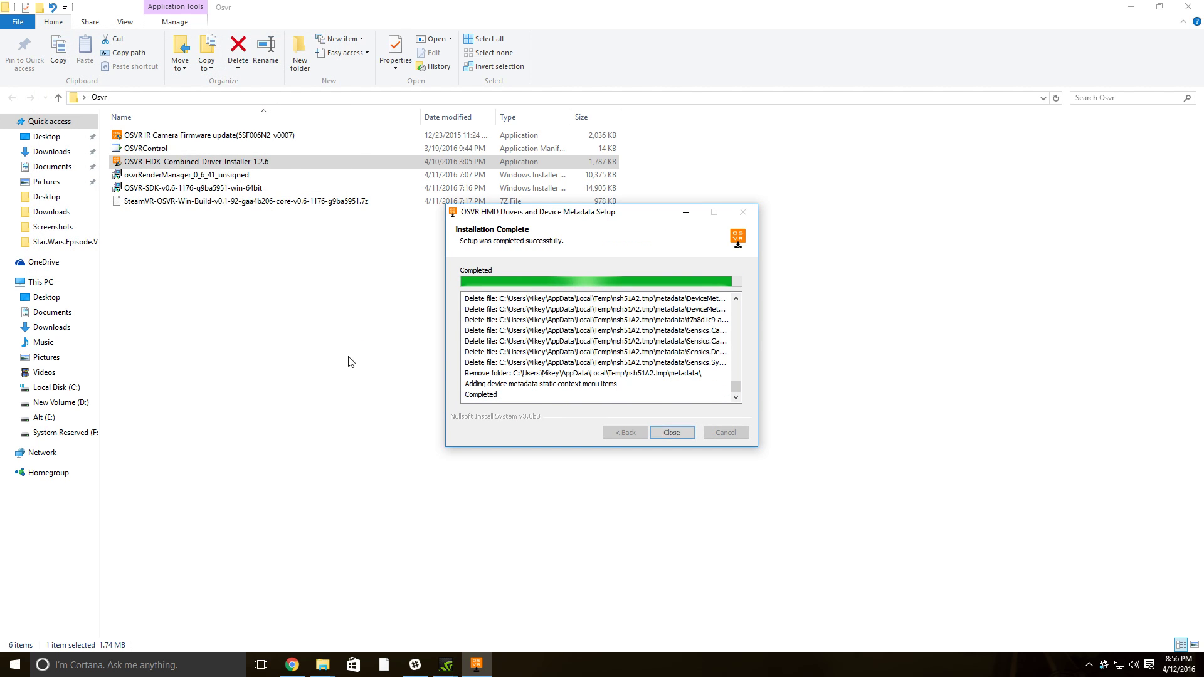
left_click(692, 435)
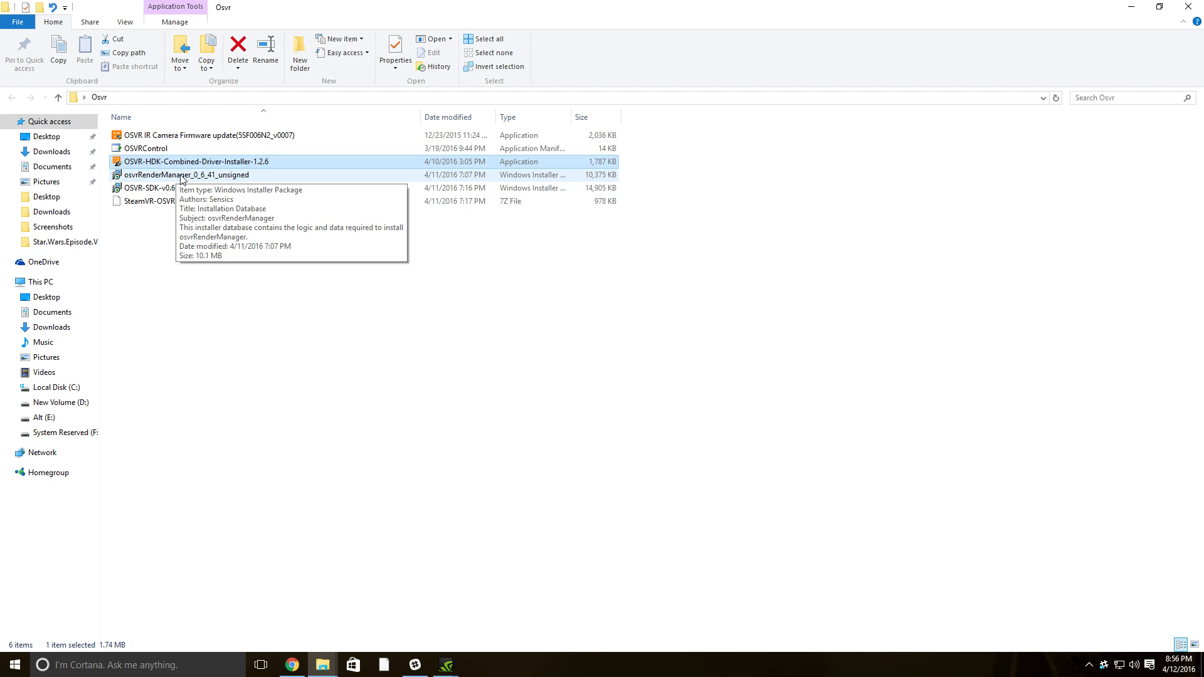
- Run the osvrRenderManager_0_6_41_unsigned installer despite its unknown publisher and complete the setup wizard
double_click(182, 176)
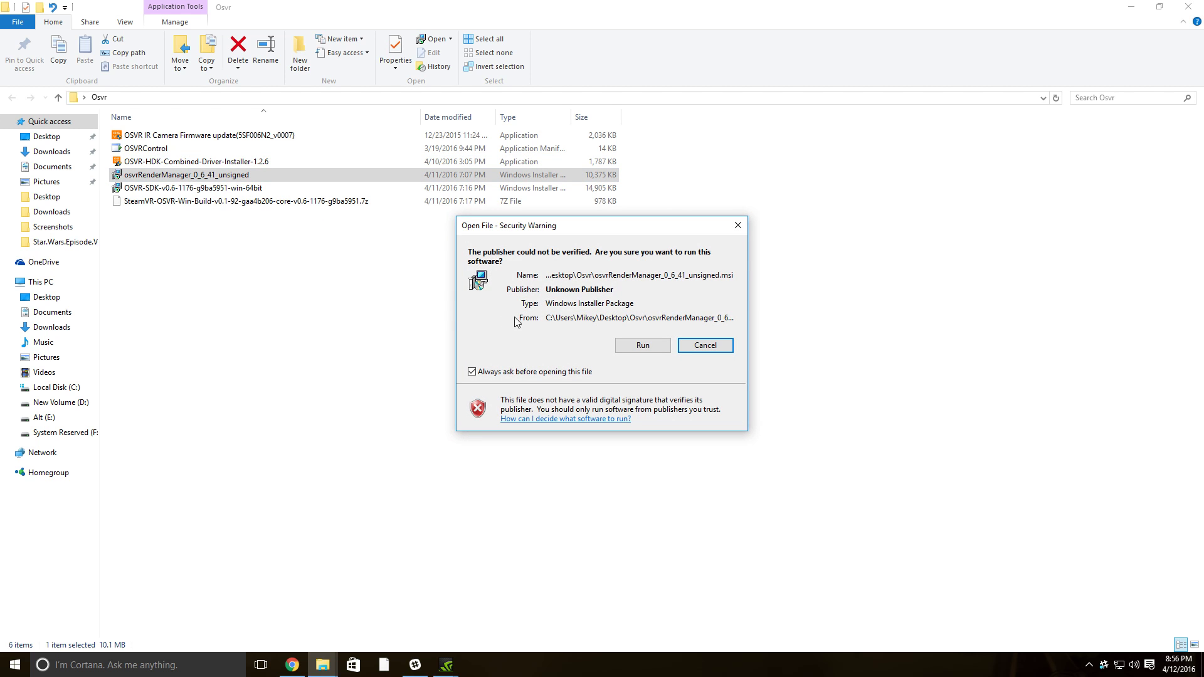
left_click(644, 345)
left_click(670, 431)
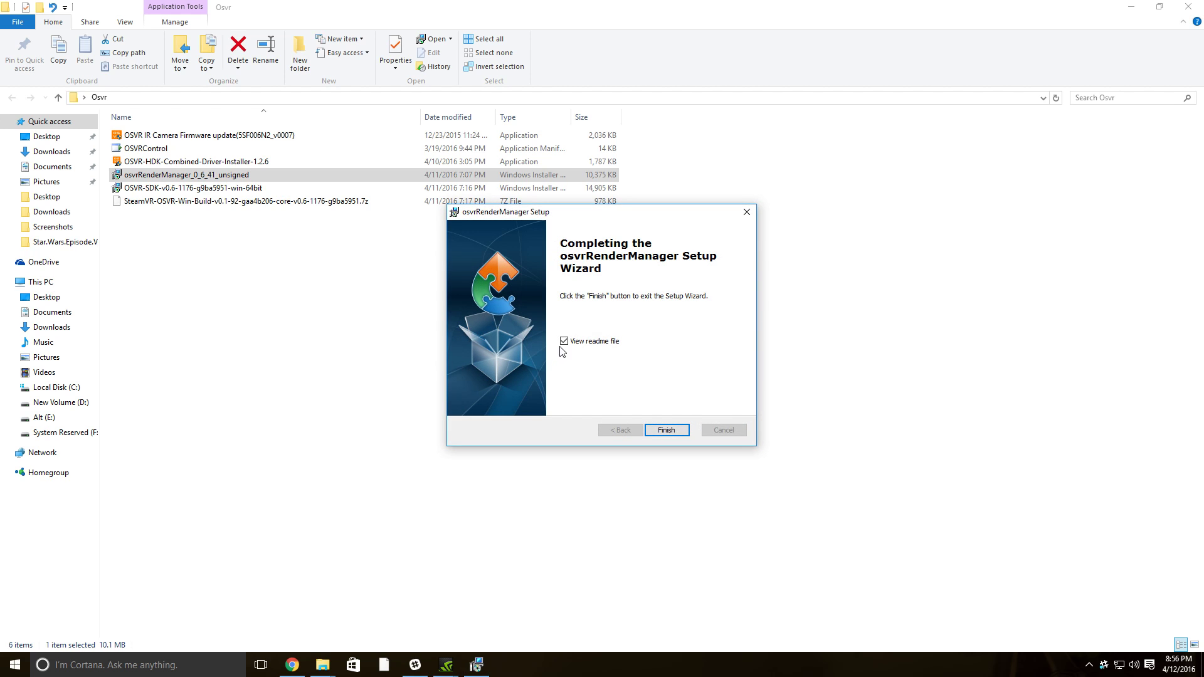
left_click(666, 433)
left_click(666, 432)
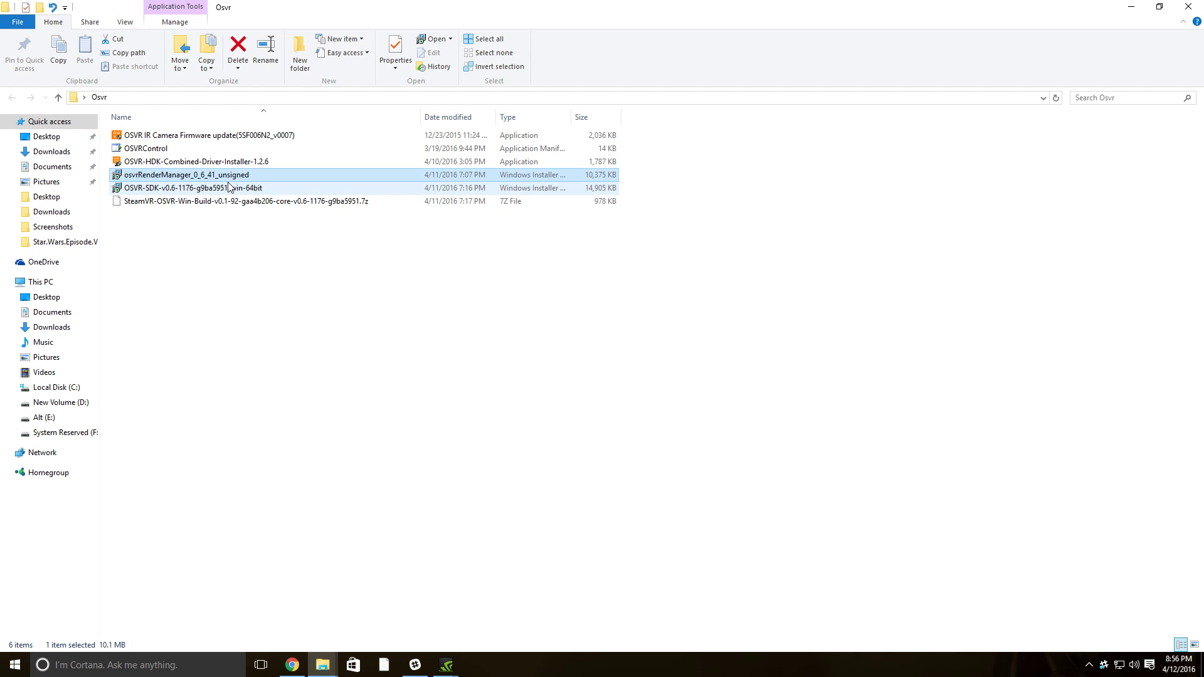
- Install the OSVR SDK from OSVR-SDK-v0.6-1176-g9ba5951-win-64bit, accepting the license agreement and finishing the setup wizard
double_click(180, 189)
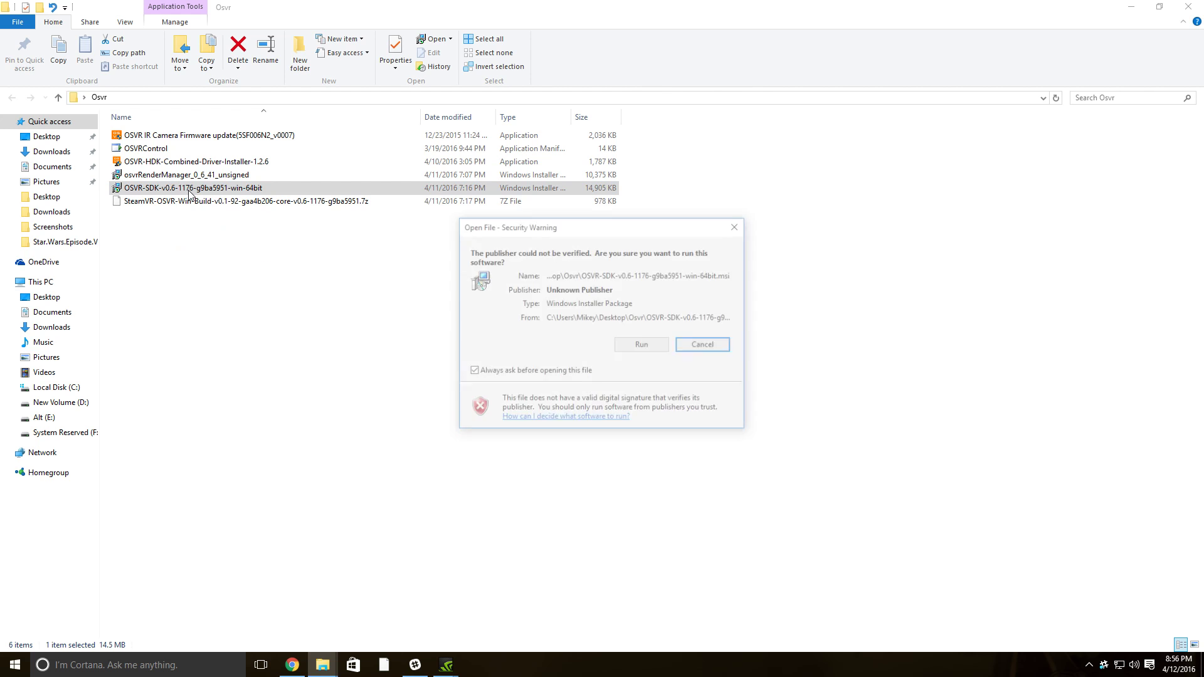
left_click(655, 347)
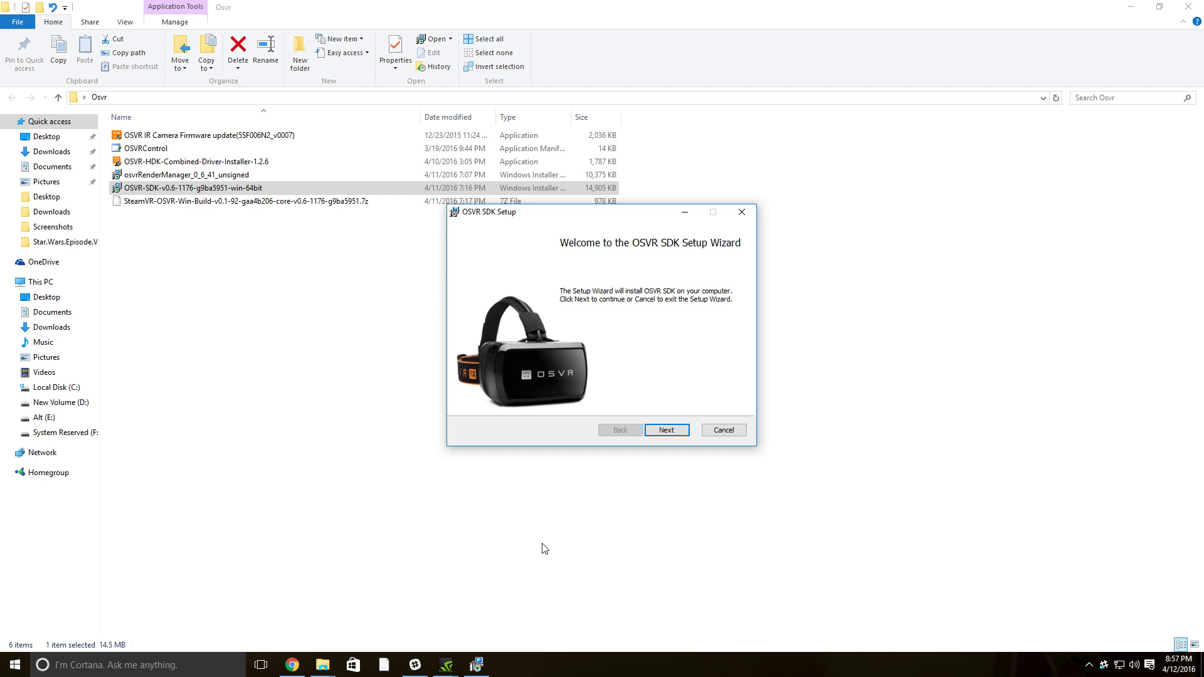
left_click(678, 430)
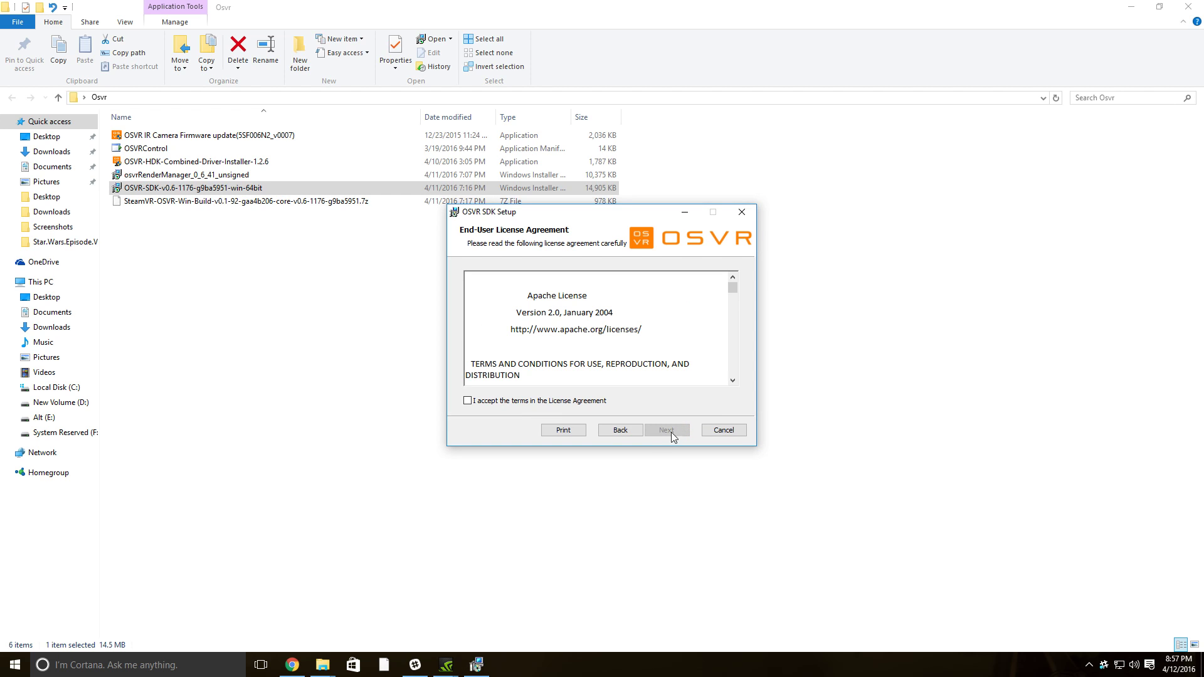
left_click(582, 404)
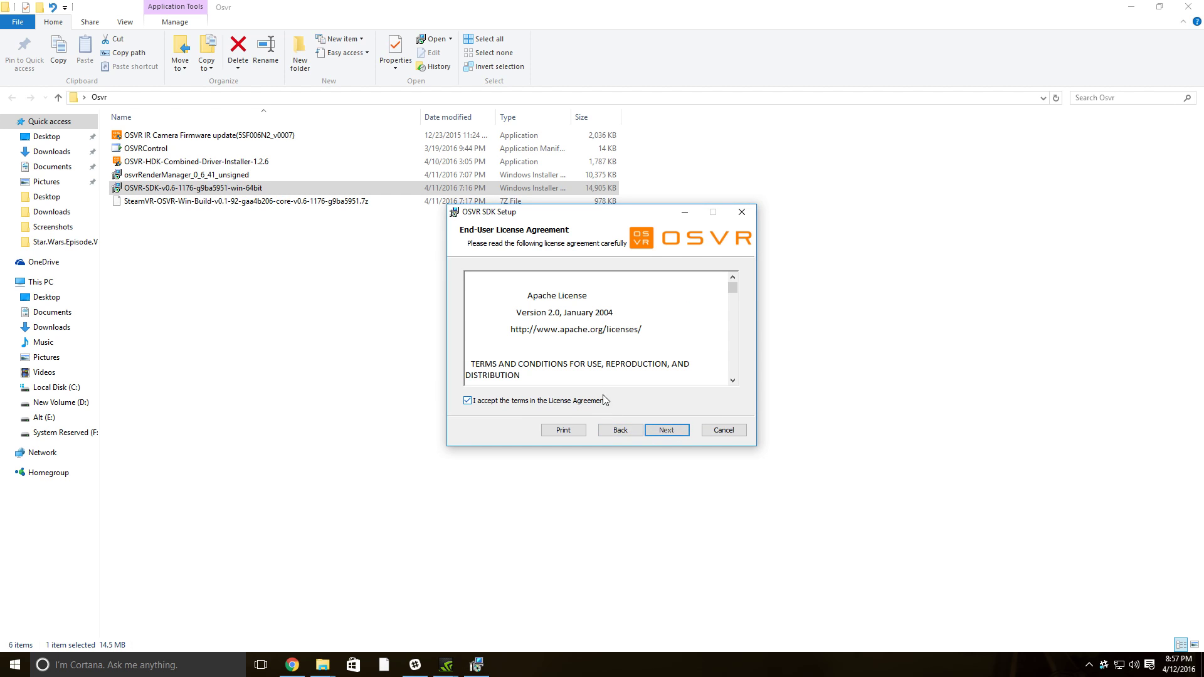
left_click(678, 431)
left_click(678, 431)
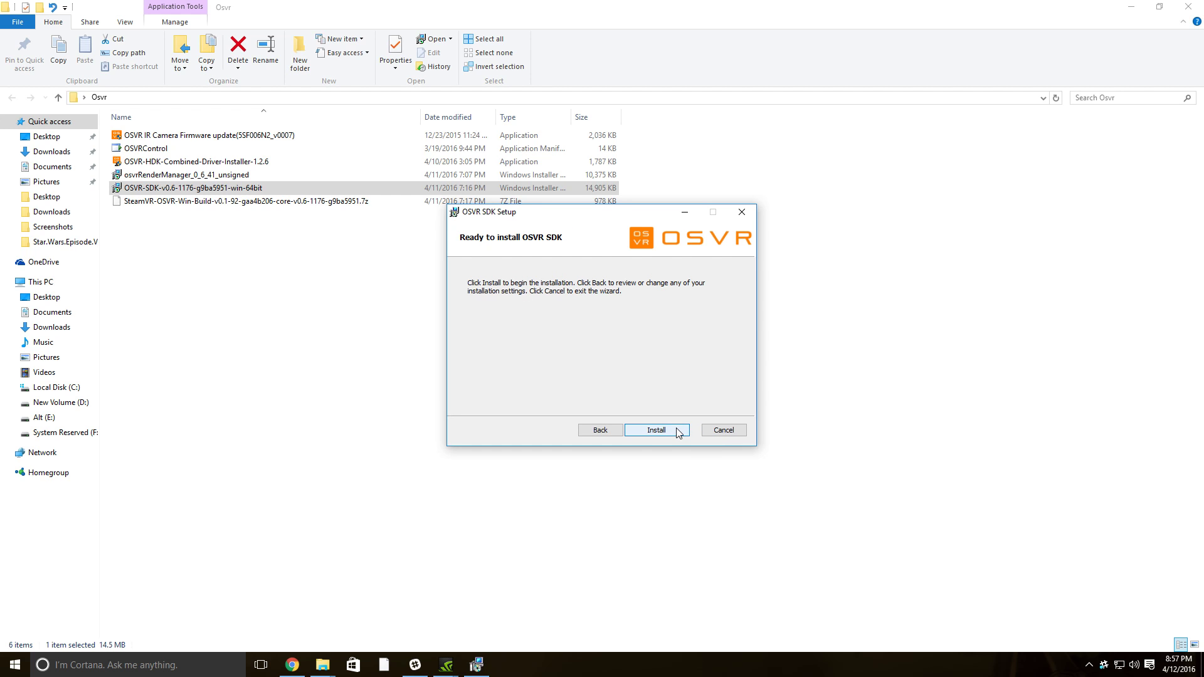
left_click(676, 430)
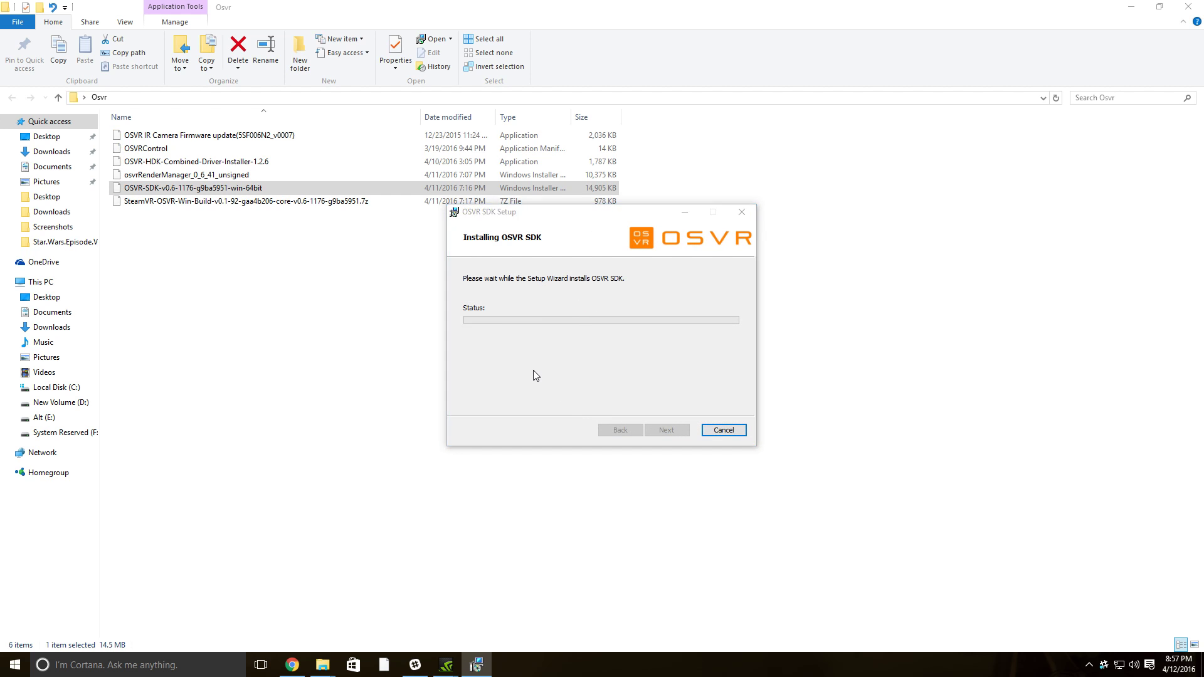
left_click(666, 430)
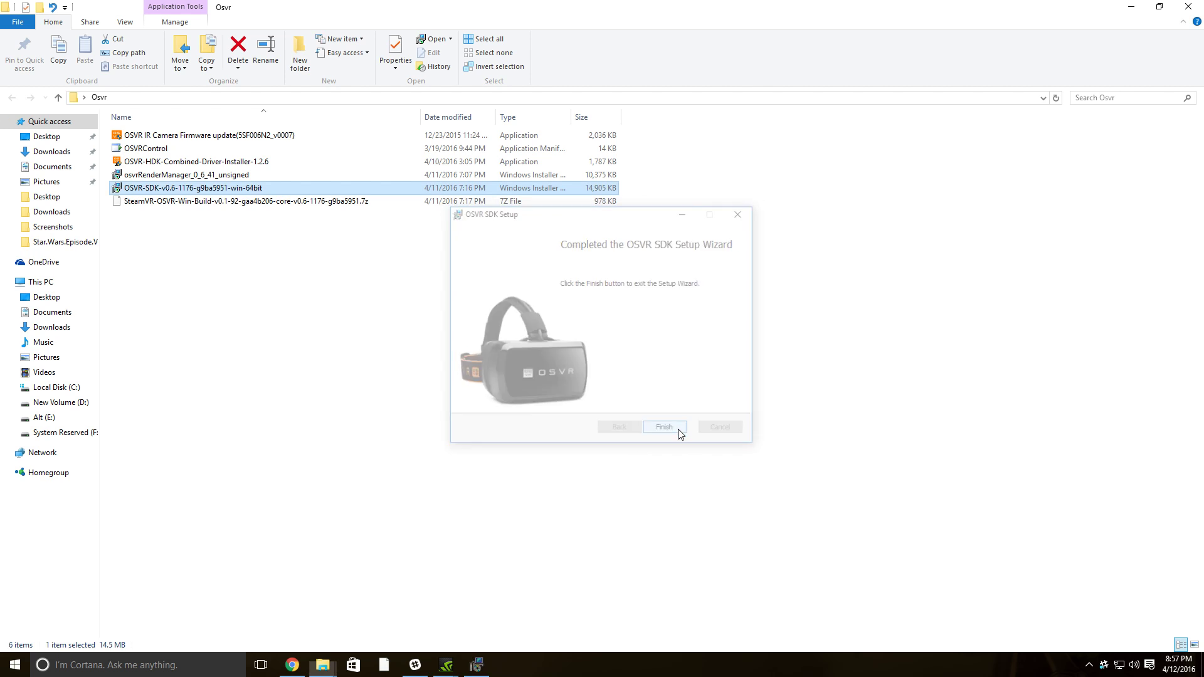
- Examine the general properties, advanced attributes and security permissions of the SteamVR-OSVR-Win-Build 7z archive
left_click(143, 202)
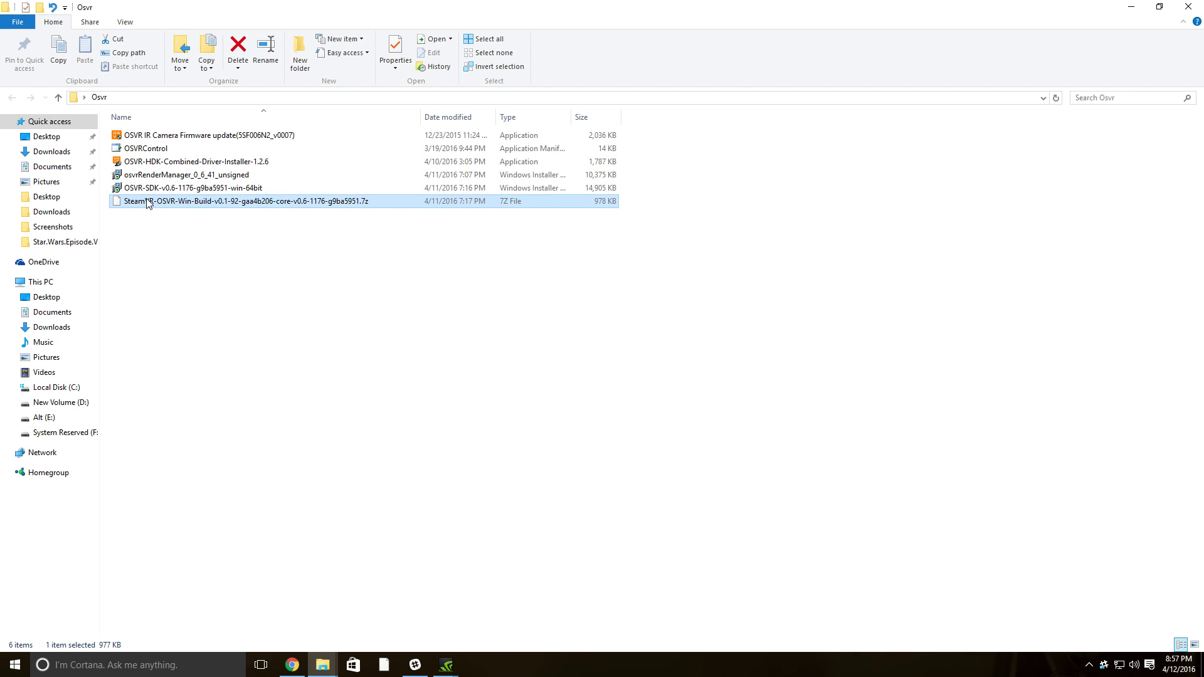
right_click(182, 207)
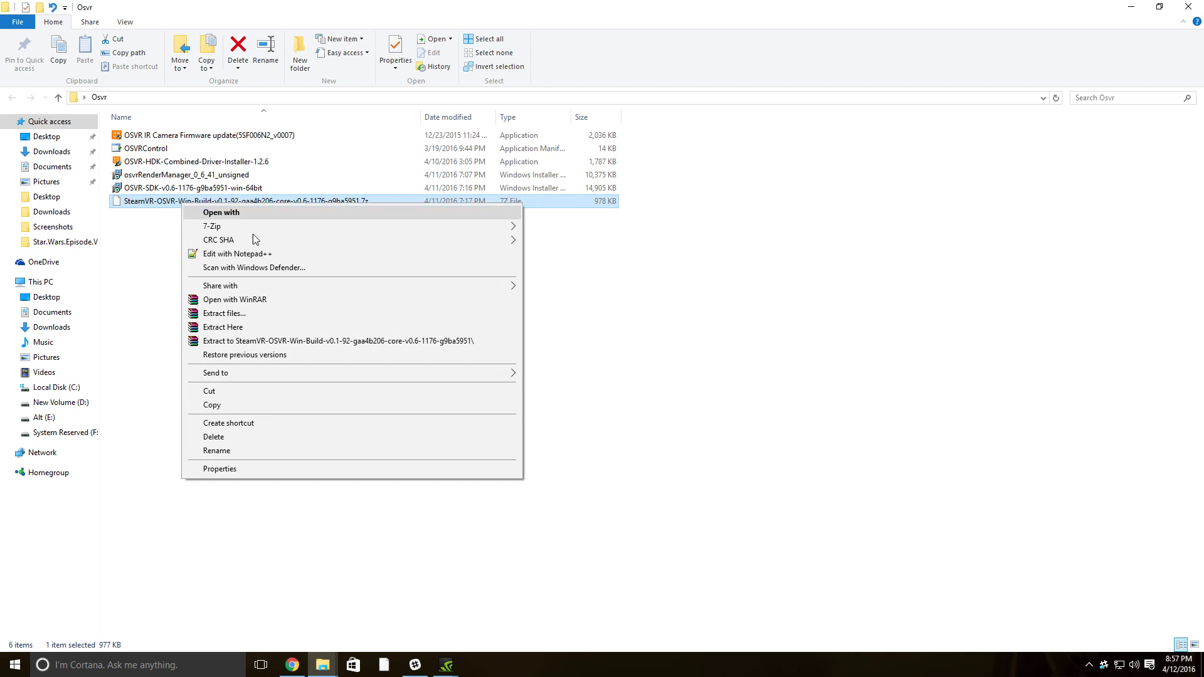
left_click(278, 469)
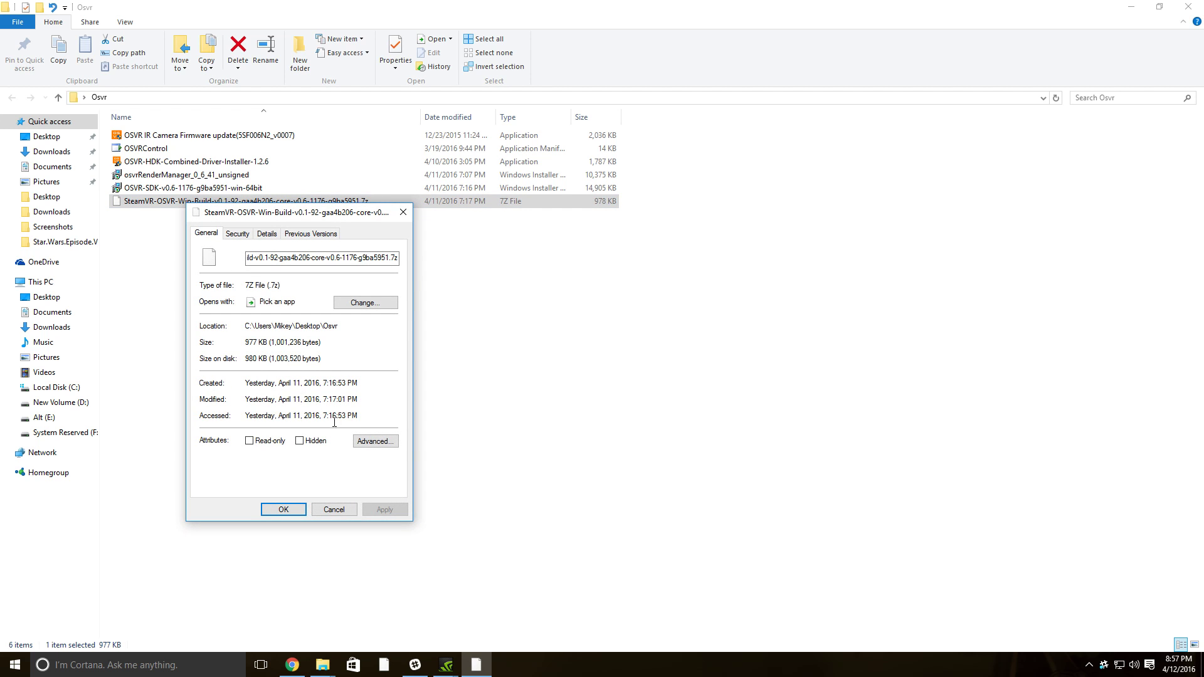
left_click(368, 442)
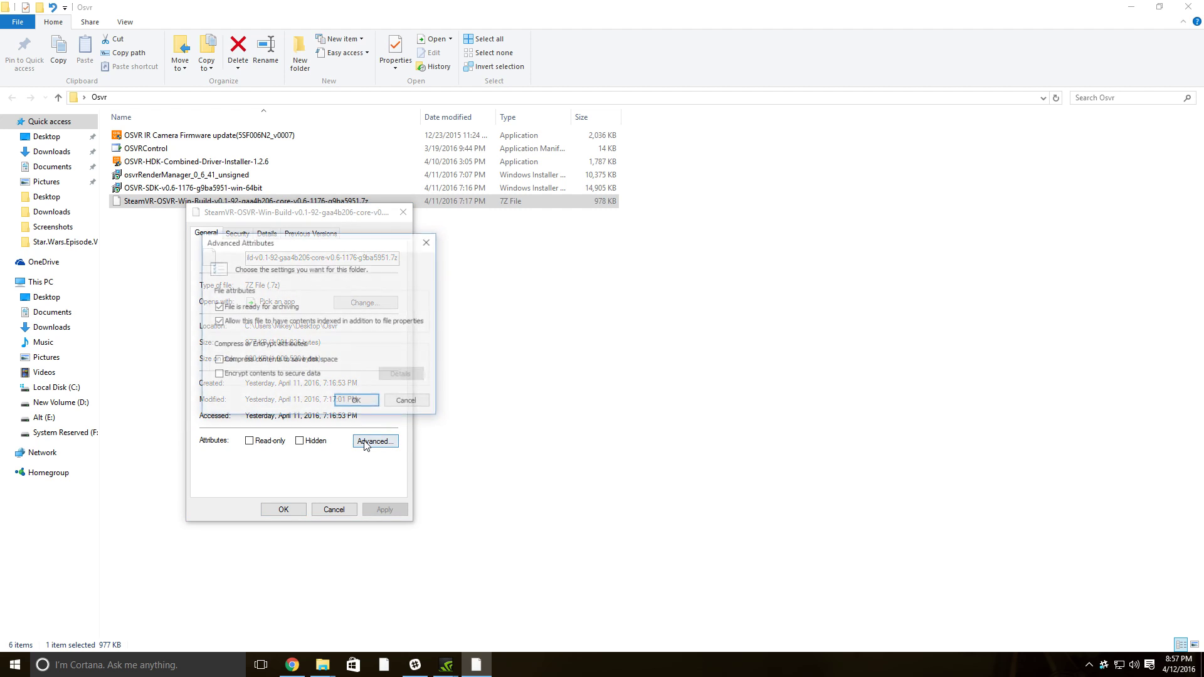
left_click(401, 402)
left_click_drag(334, 214, 443, 231)
left_click(344, 249)
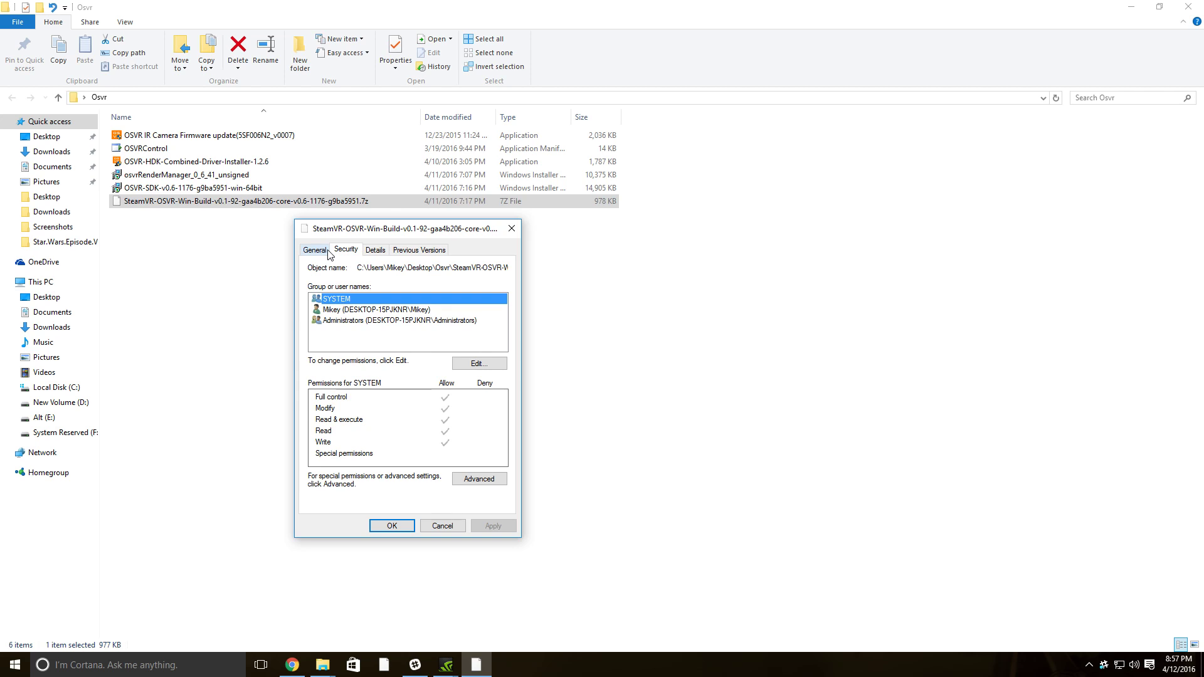
left_click(326, 250)
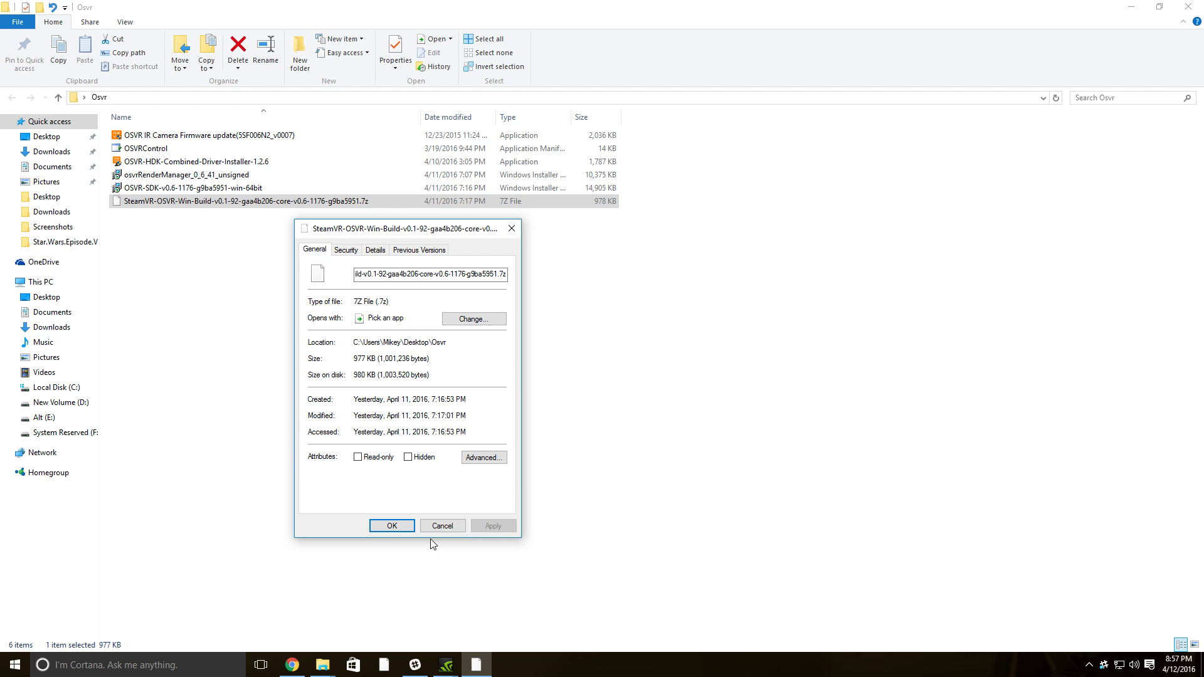
left_click(404, 527)
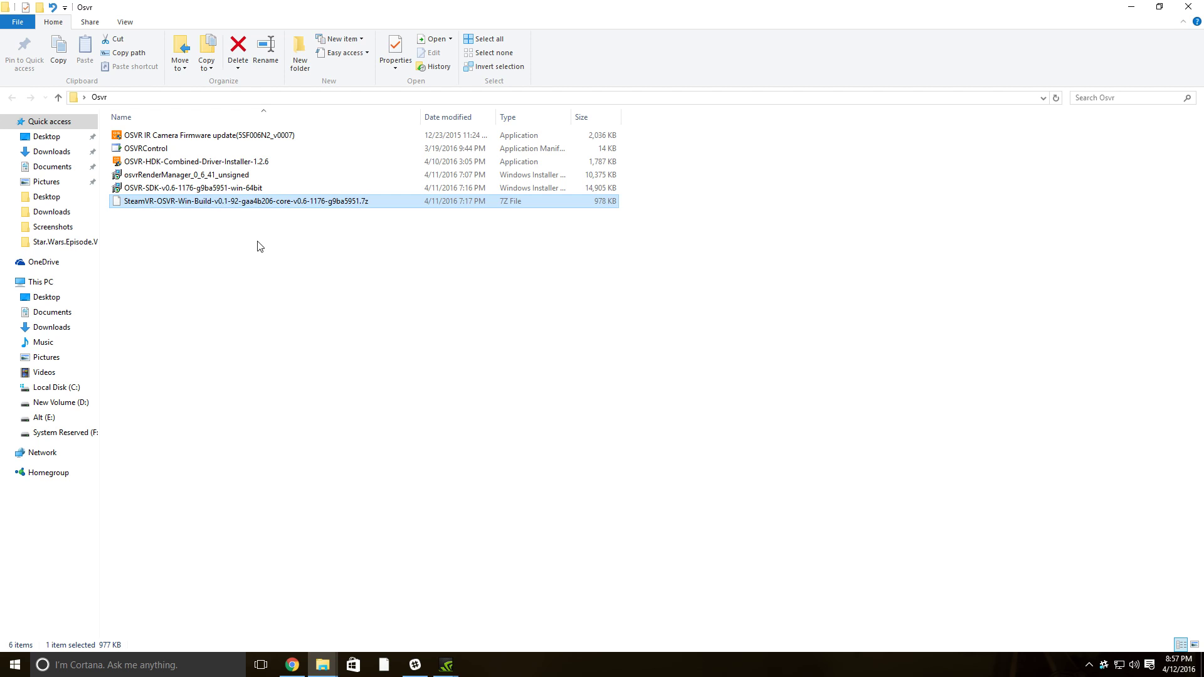
- Extract the SteamVR-OSVR-Win-Build 7z archive into the current Osvr folder with 7-Zip
right_click(286, 202)
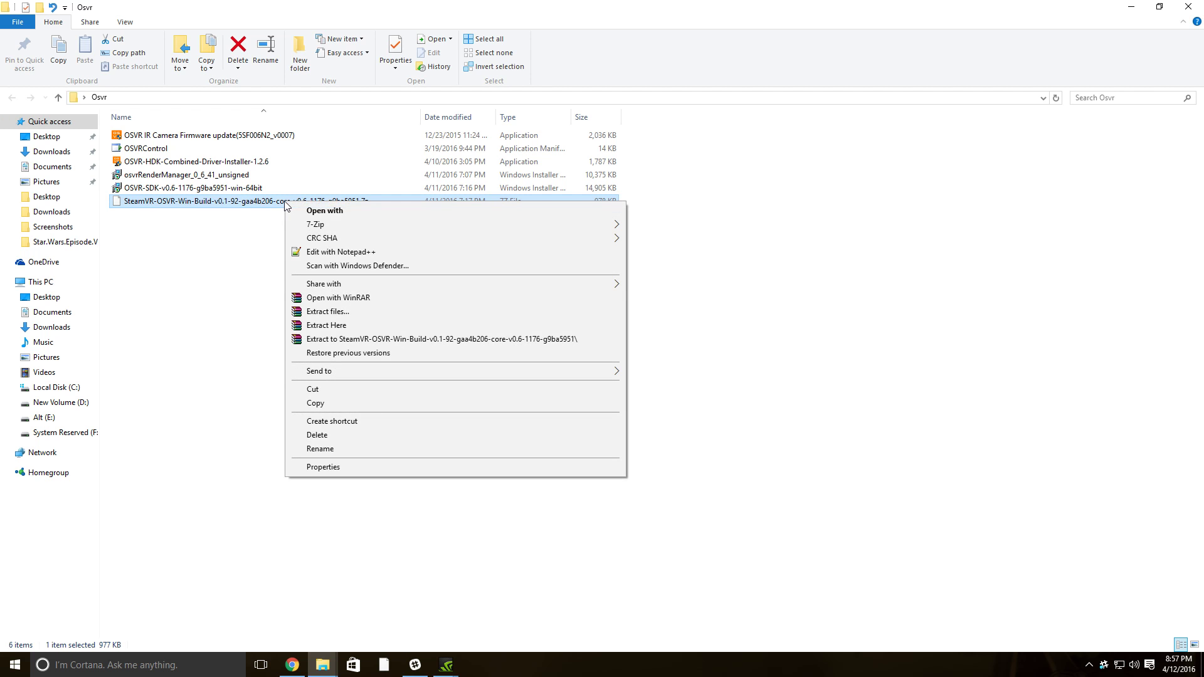
mouse_move(321, 225)
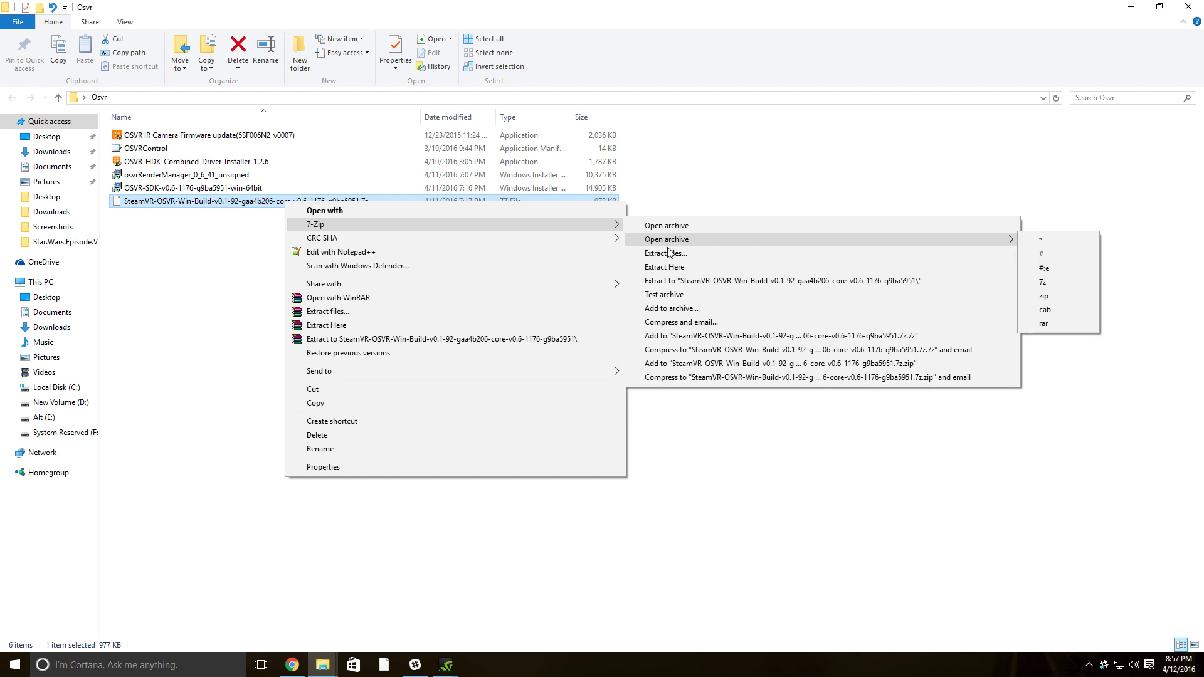
left_click(666, 267)
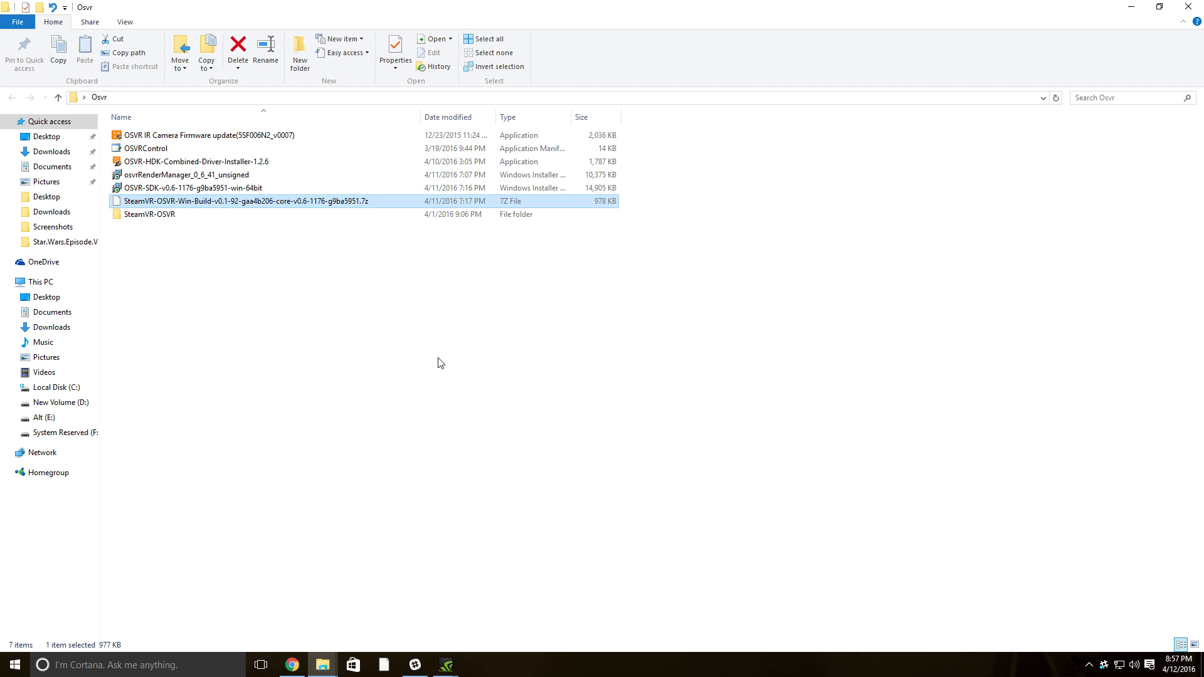
- Copy the drivers folder from inside the extracted SteamVR-OSVR folder
double_click(184, 219)
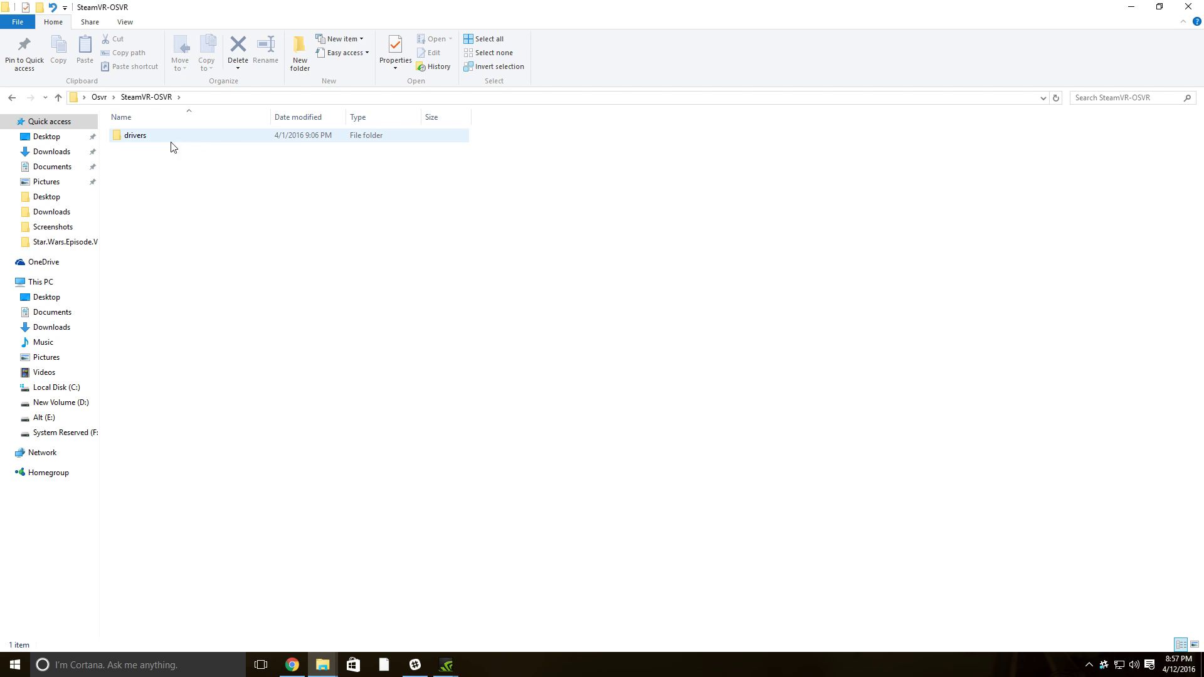
right_click(155, 143)
left_click(137, 140)
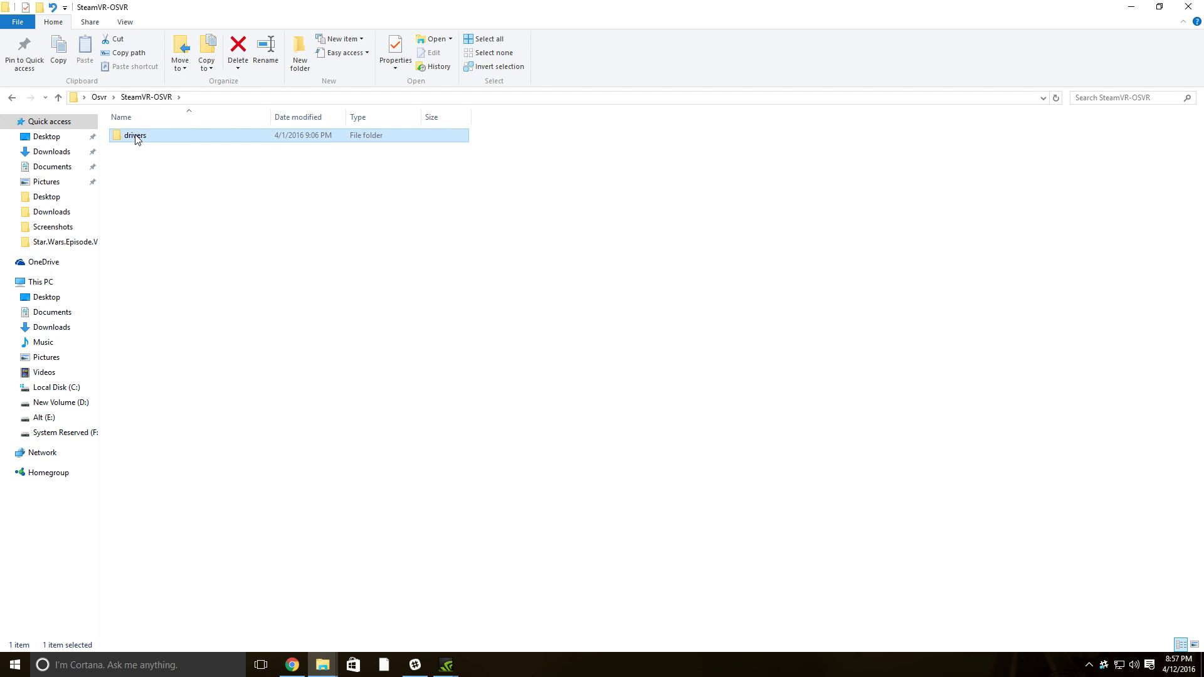
right_click(136, 137)
left_click(202, 403)
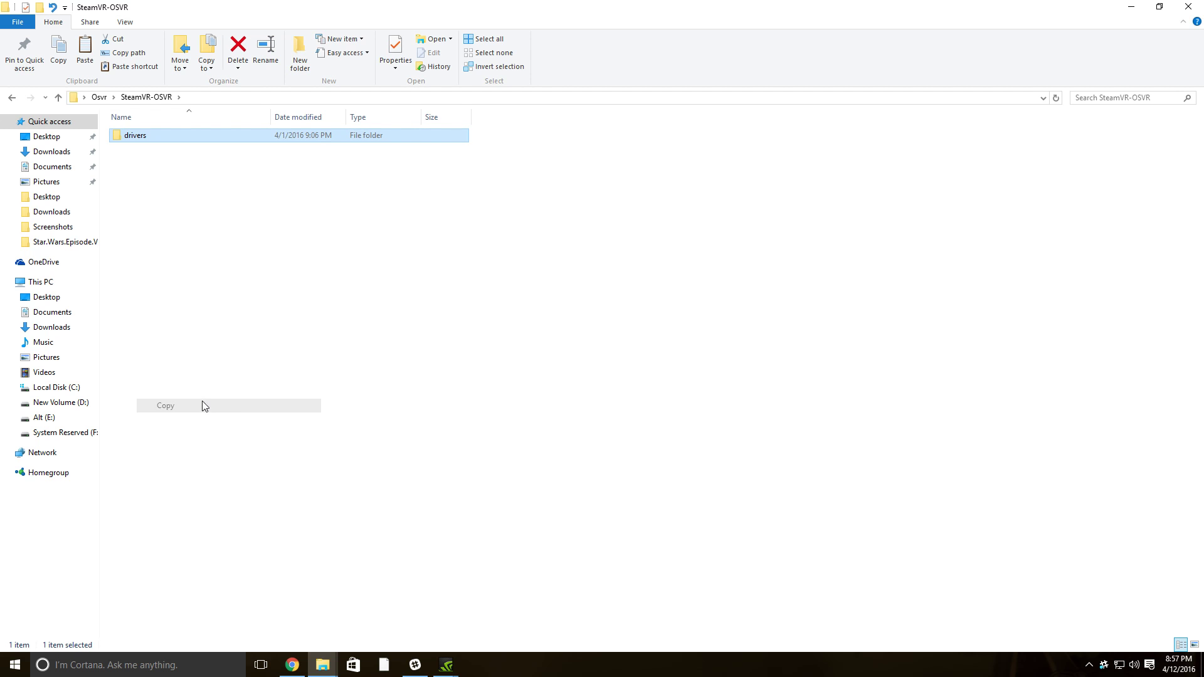
- Go to the SteamVR folder in C:\Program Files (x86)\Steam\steamapps\common
left_click(66, 388)
double_click(178, 203)
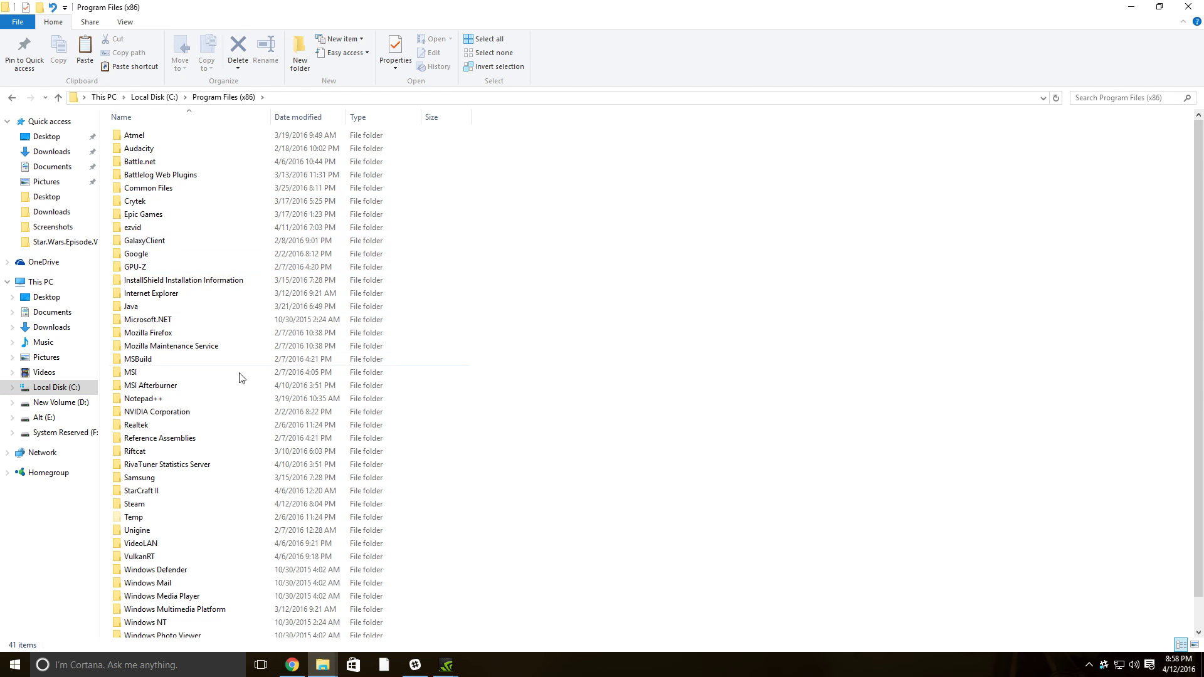
double_click(182, 472)
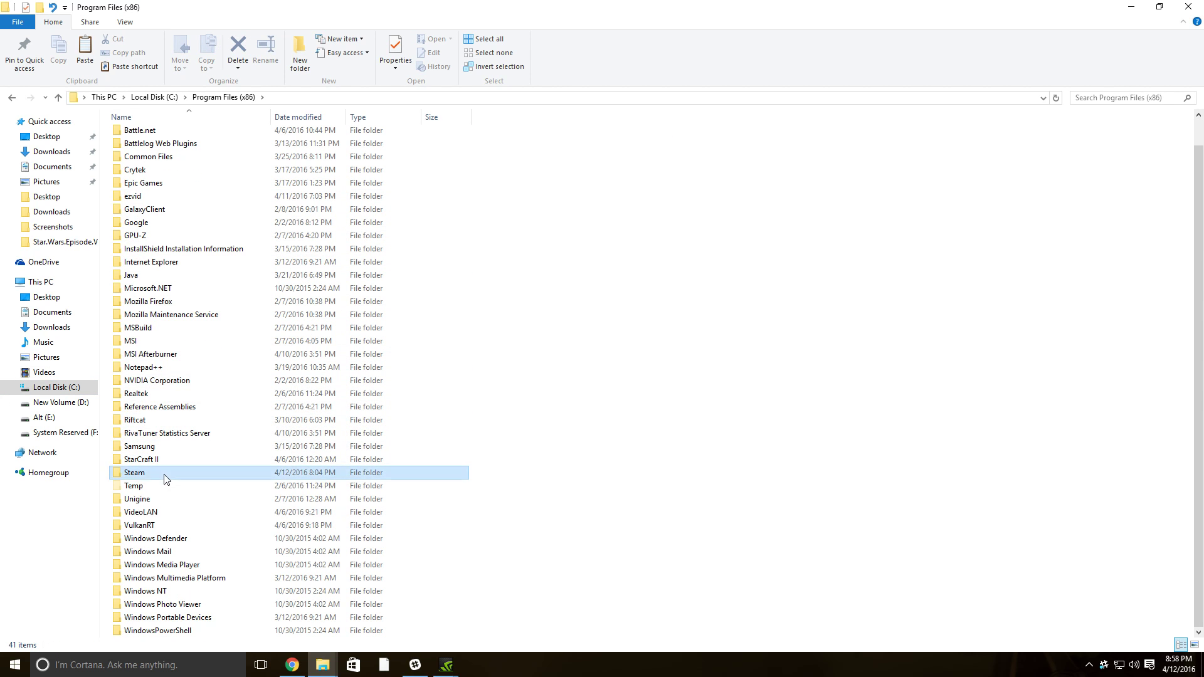
double_click(160, 386)
left_click(153, 139)
double_click(153, 136)
double_click(161, 150)
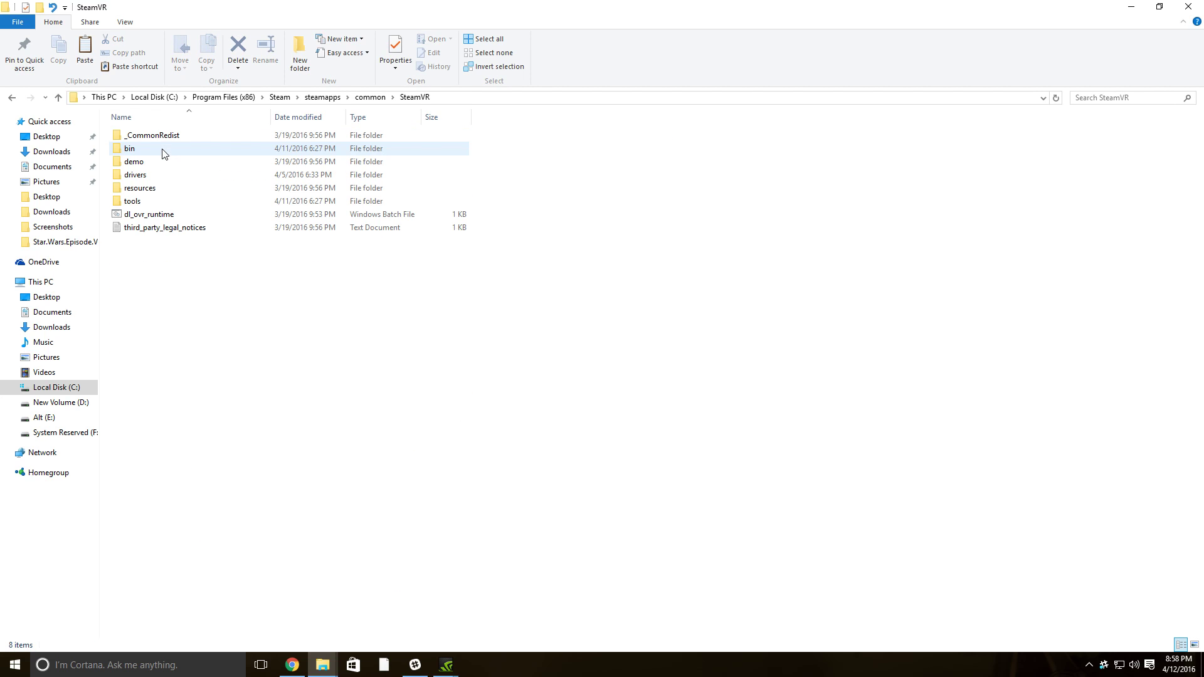
- Paste the copied drivers folder into the SteamVR folder, replacing the files with the same names in the destination
right_click(203, 355)
left_click(292, 447)
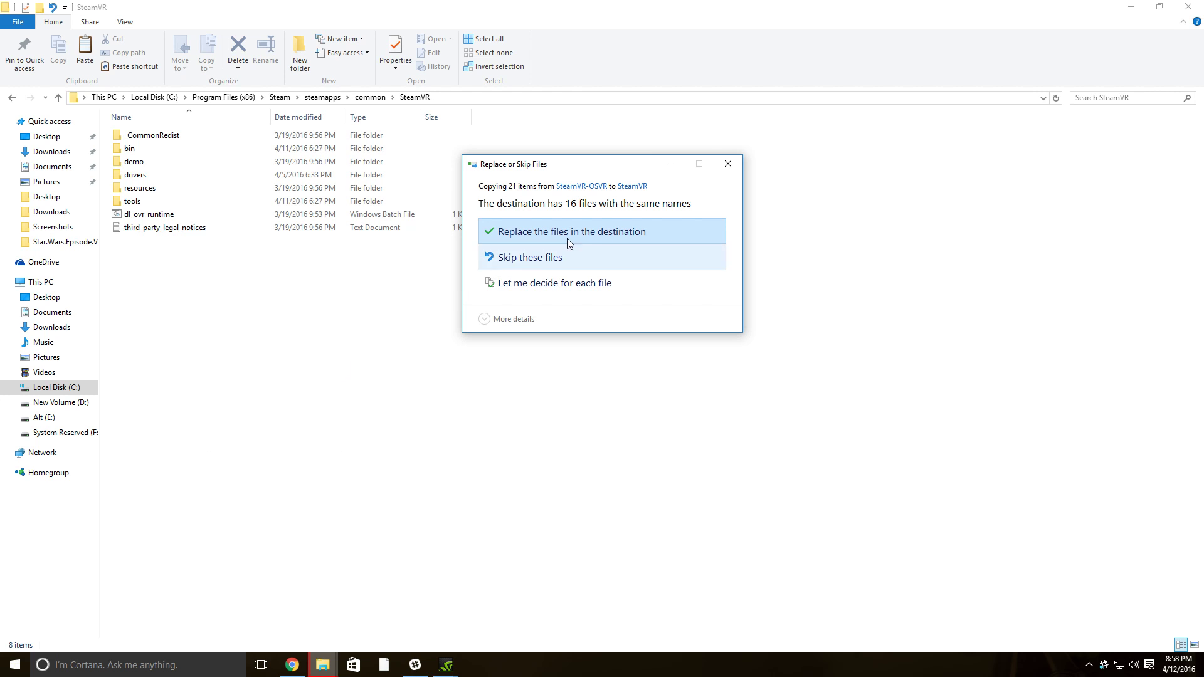
left_click(525, 234)
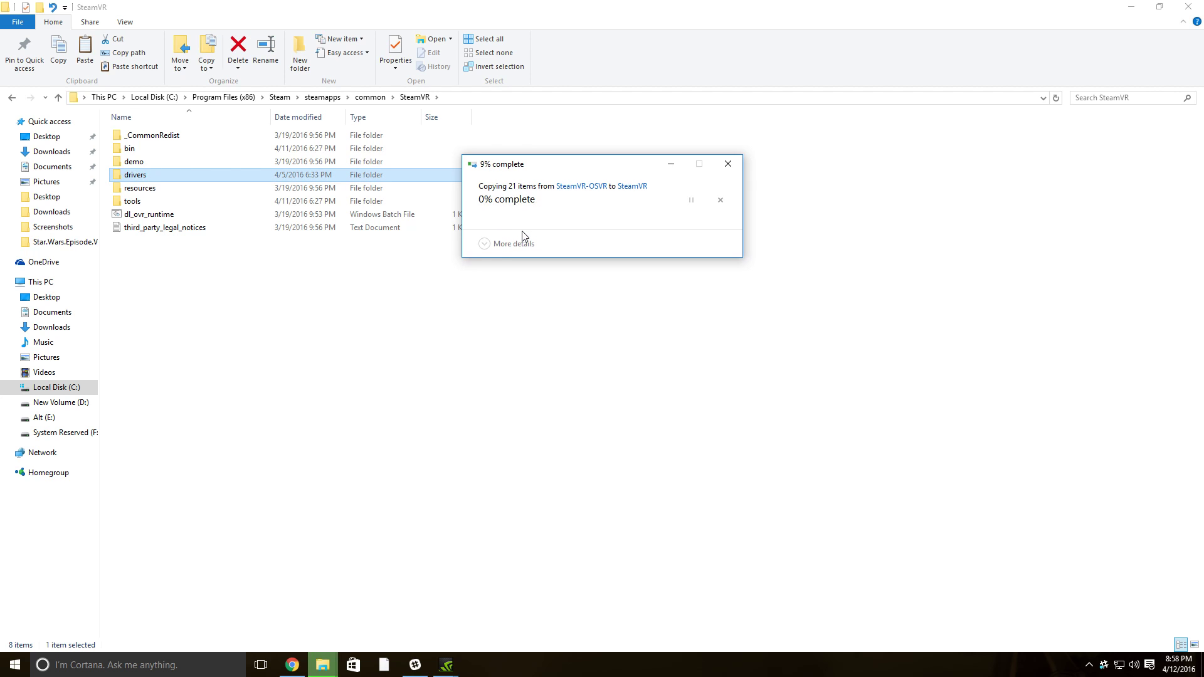
- Open the drivers CFG file inside SteamVR's drivers folder for editing in Notepad++
double_click(137, 178)
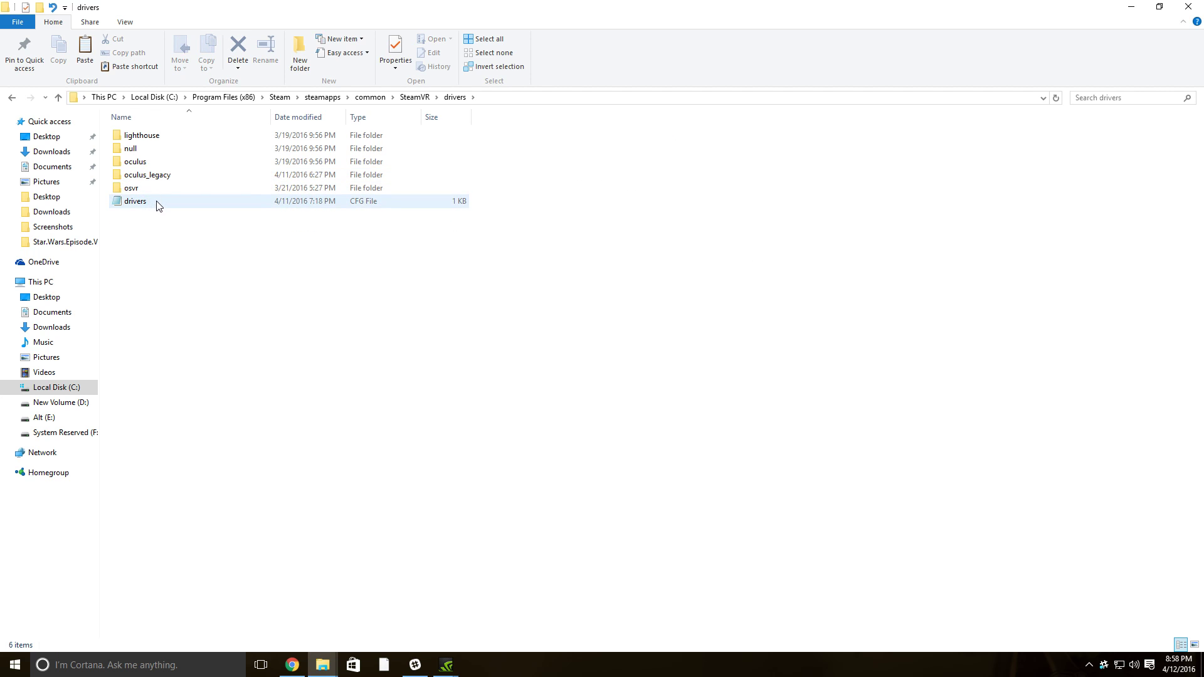
right_click(174, 207)
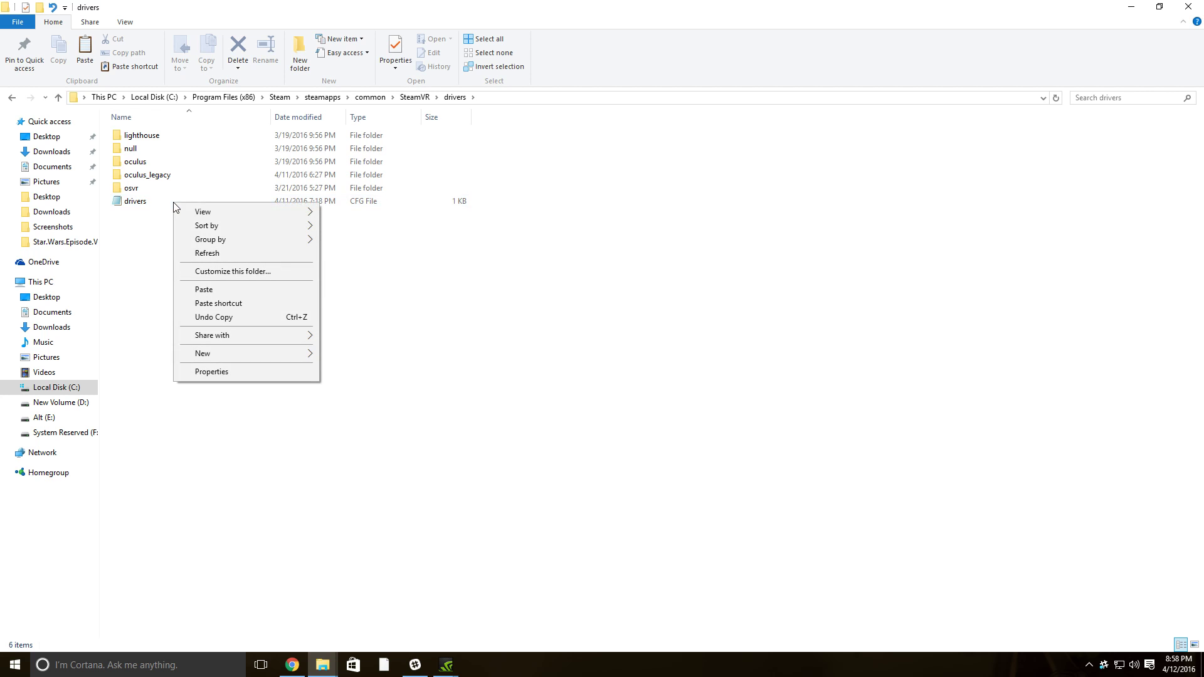
left_click(135, 202)
right_click(135, 200)
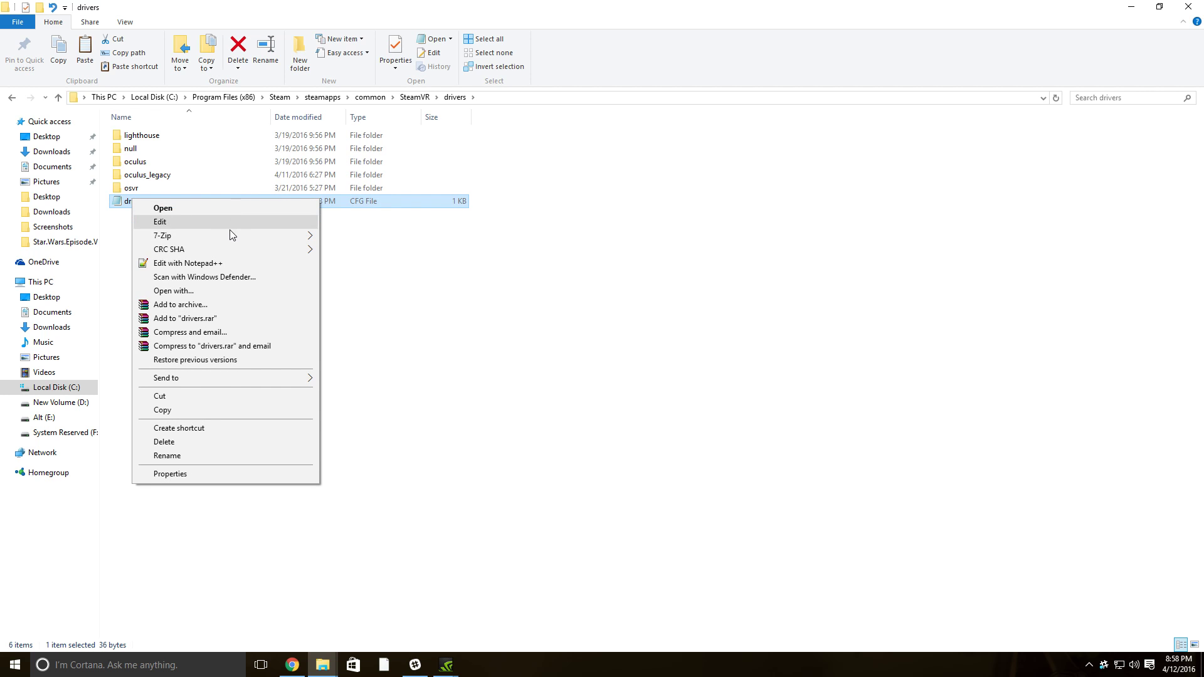
left_click(228, 263)
- Delete and re-enter the [osvr] entry on the first line of drivers.cfg above [oculus], save the file and close it
left_click_drag(75, 80, 32, 69)
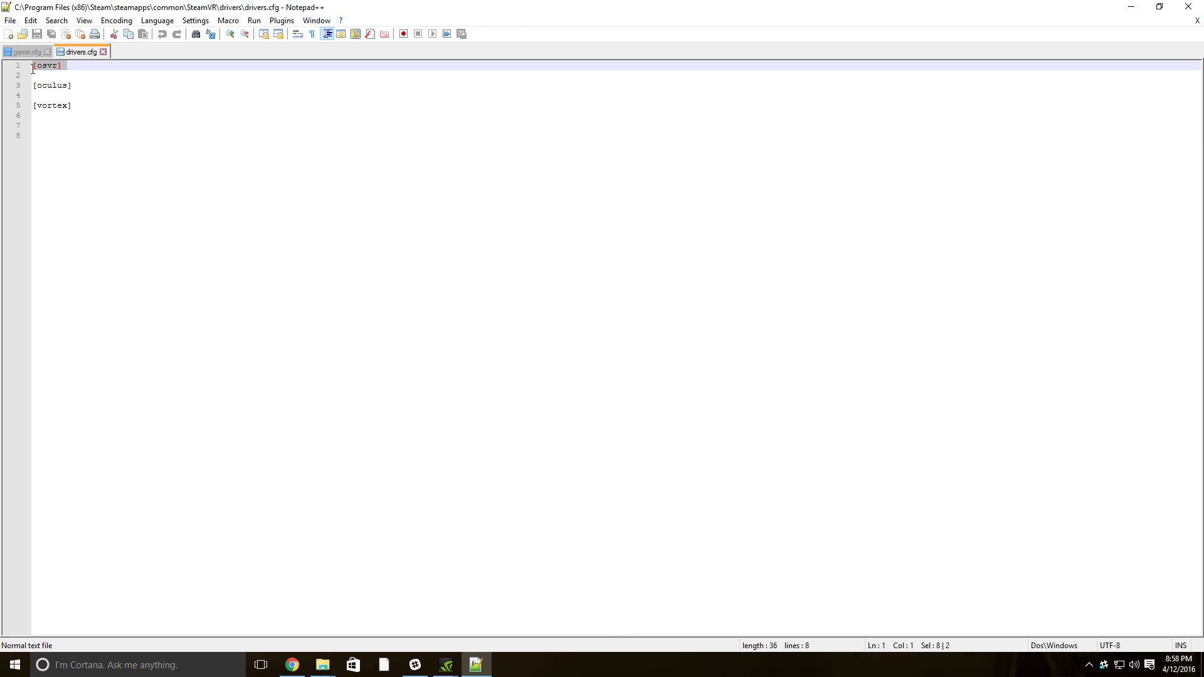
key("Delete")
key("Delete")
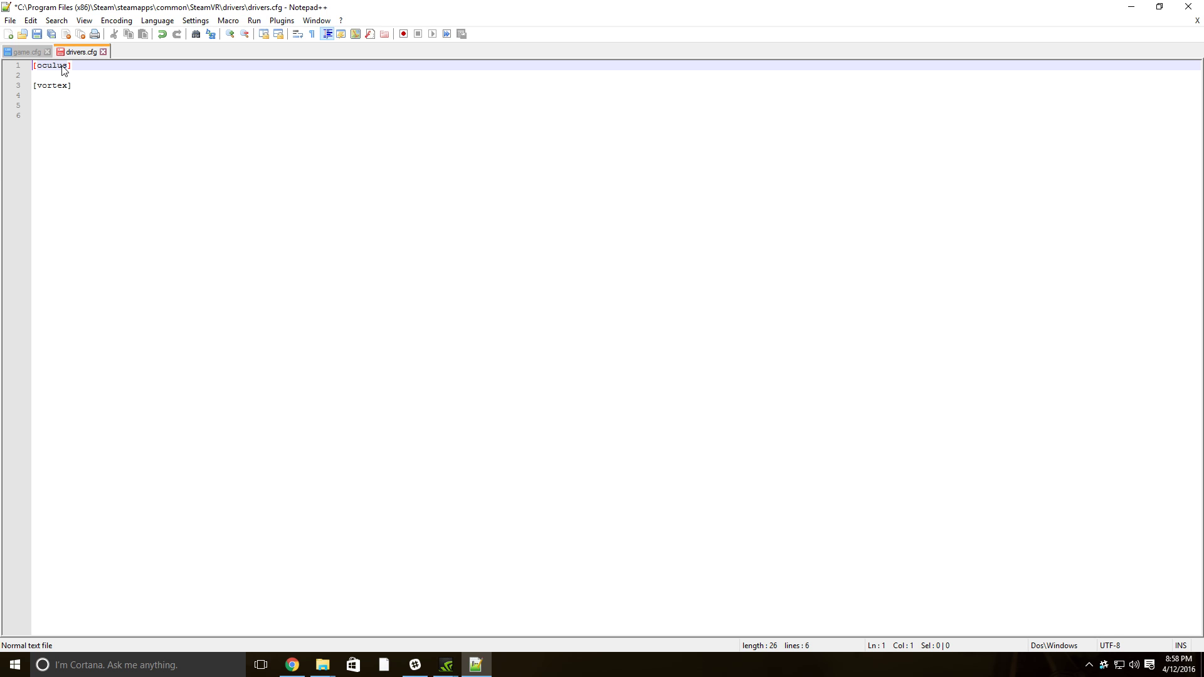
key("Return")
key("Return")
left_click(63, 66)
type("[osvr")
key("Down")
key("Down")
key("Down")
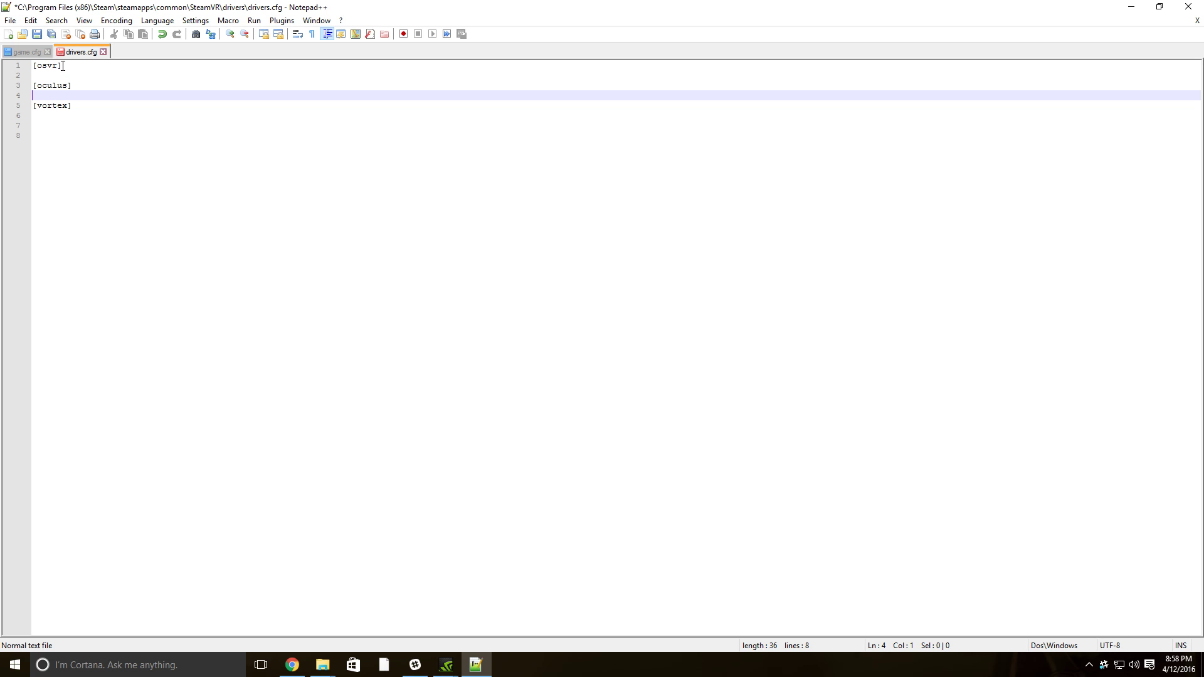
left_click(38, 34)
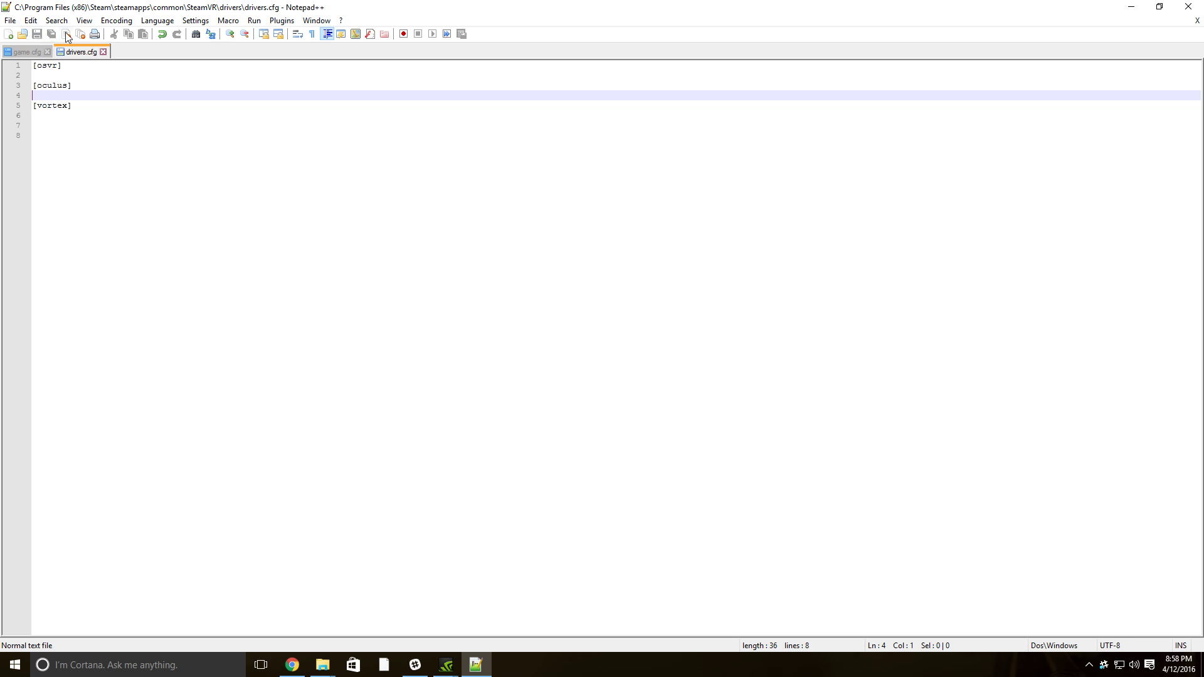
left_click(1188, 6)
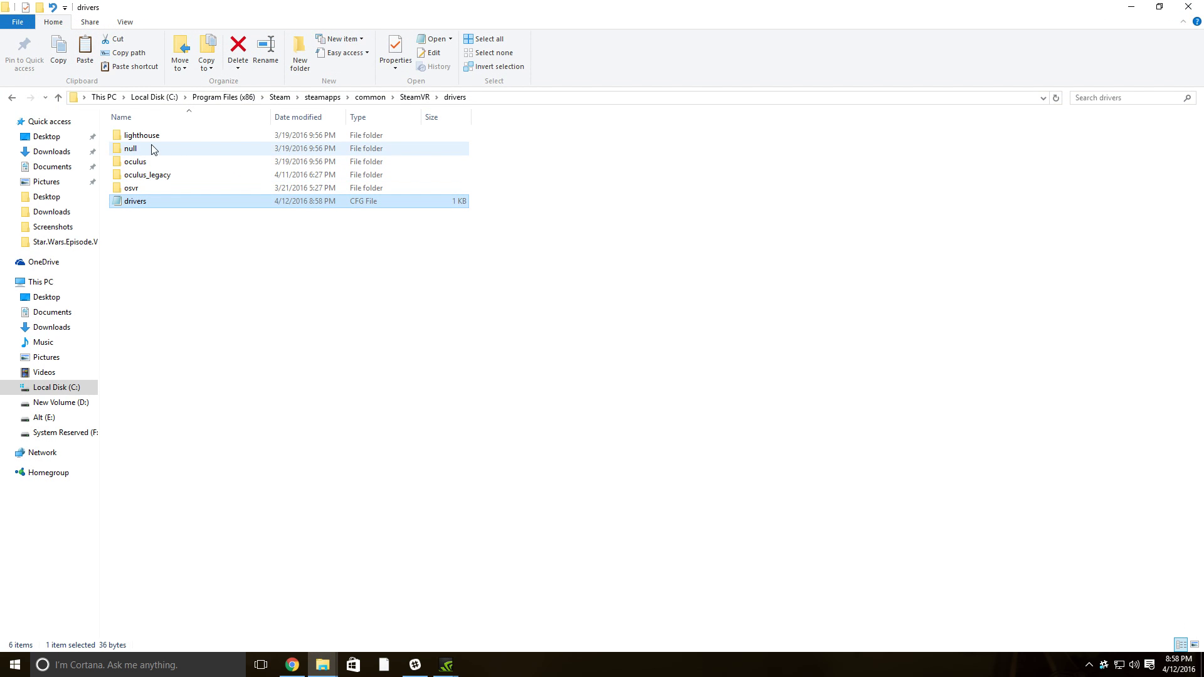
- Close the drivers folder window and both OSVR web pages to return to the desktop
left_click(1189, 6)
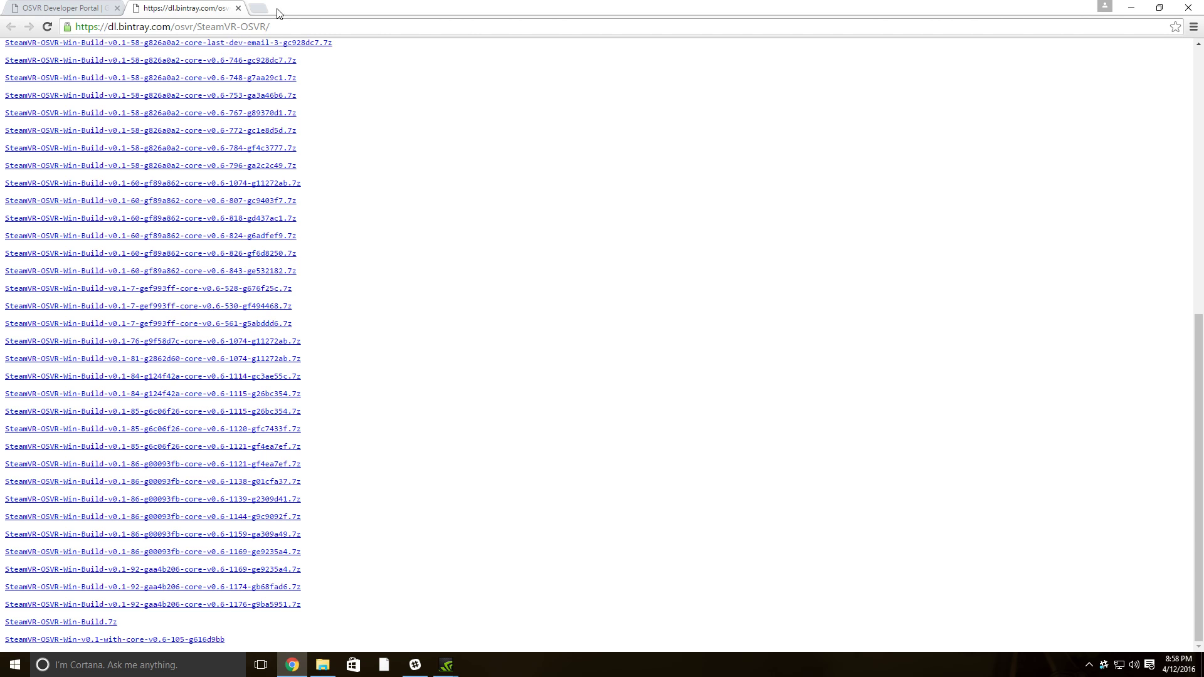
left_click(239, 8)
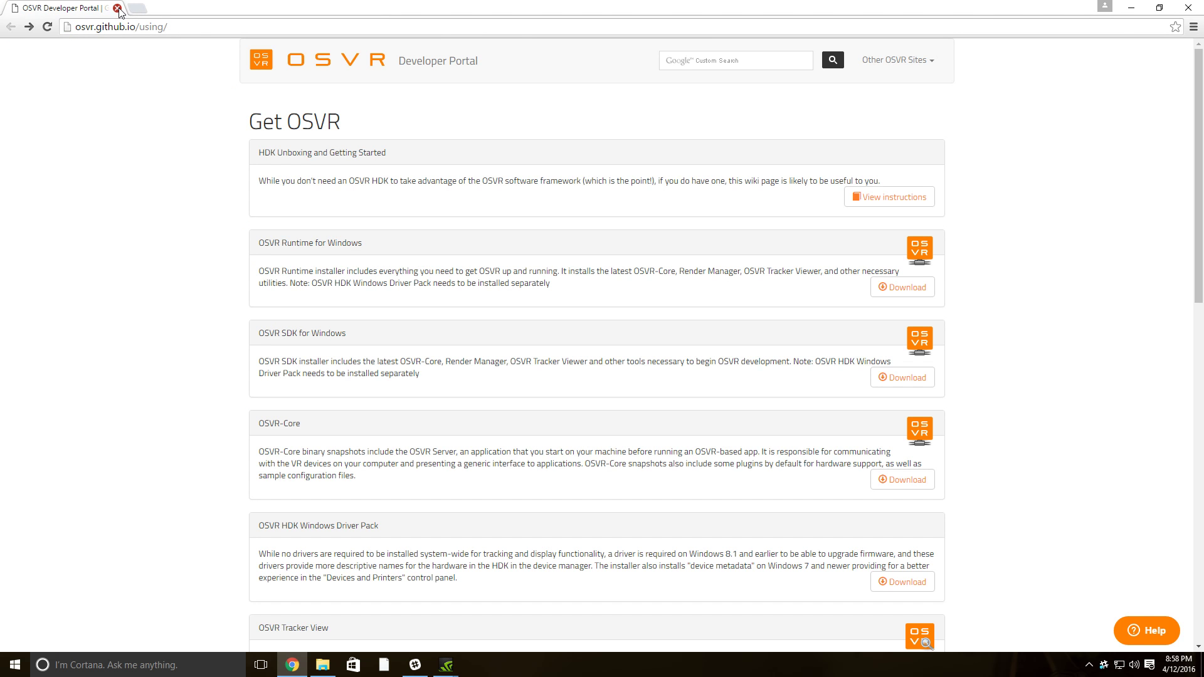
left_click(117, 9)
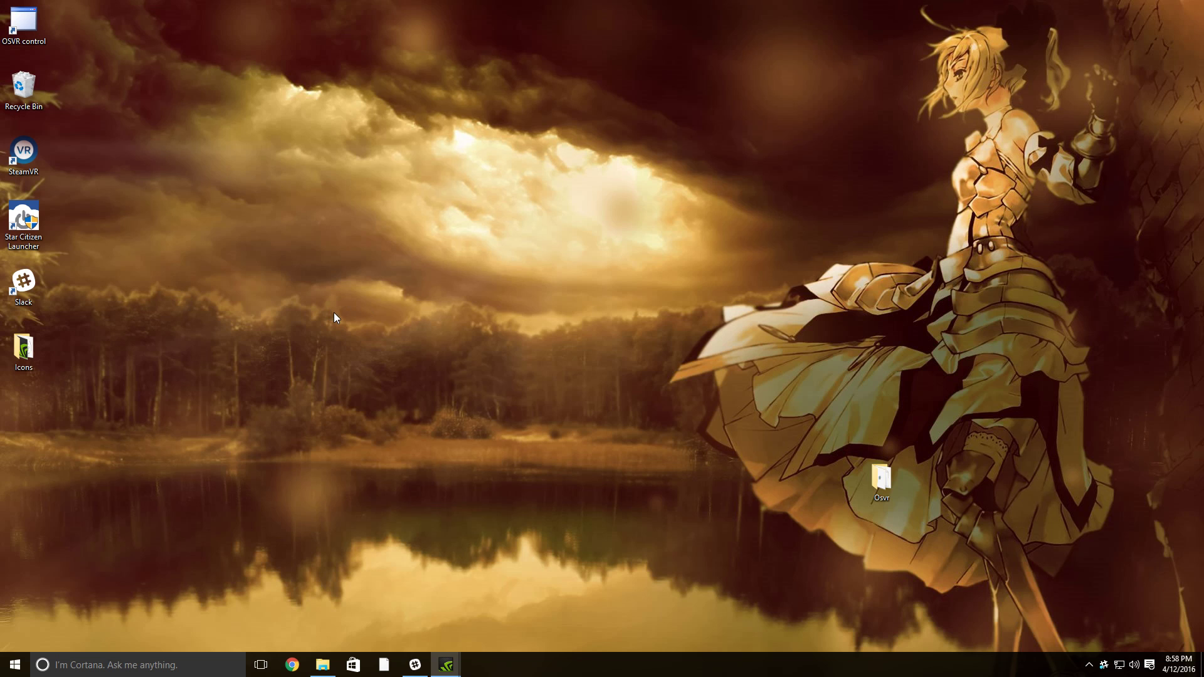
- Try setting the orientation of display 2 to Landscape (flipped) in the Windows display settings
right_click(374, 291)
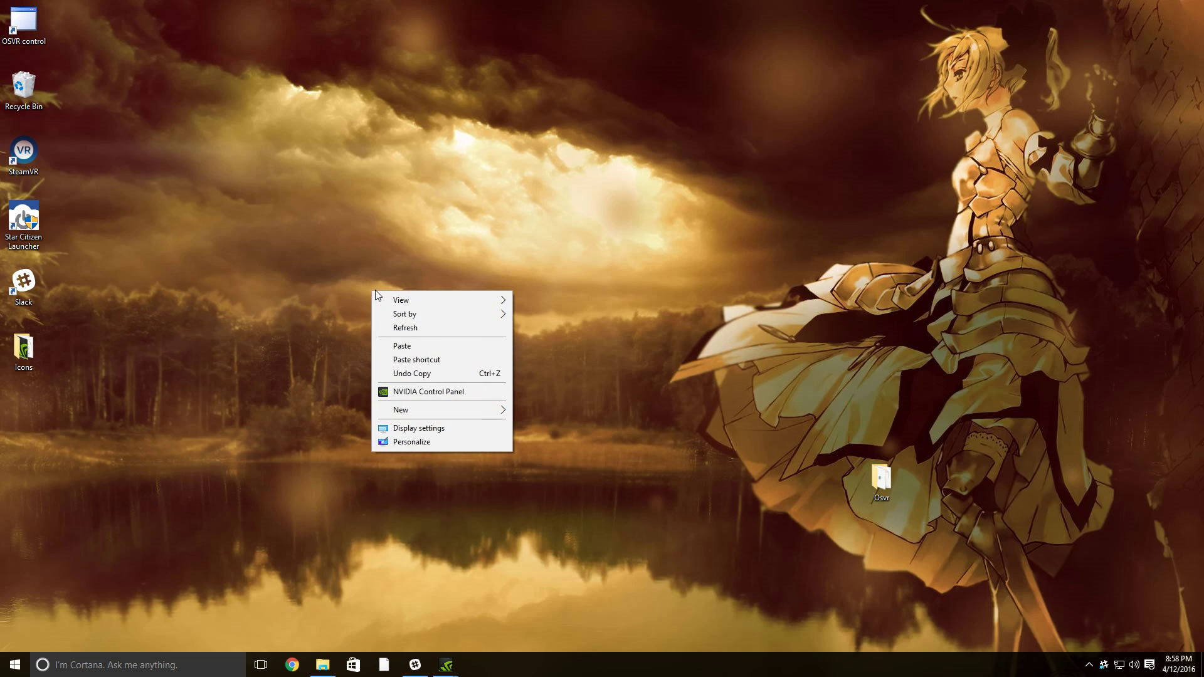
left_click(438, 434)
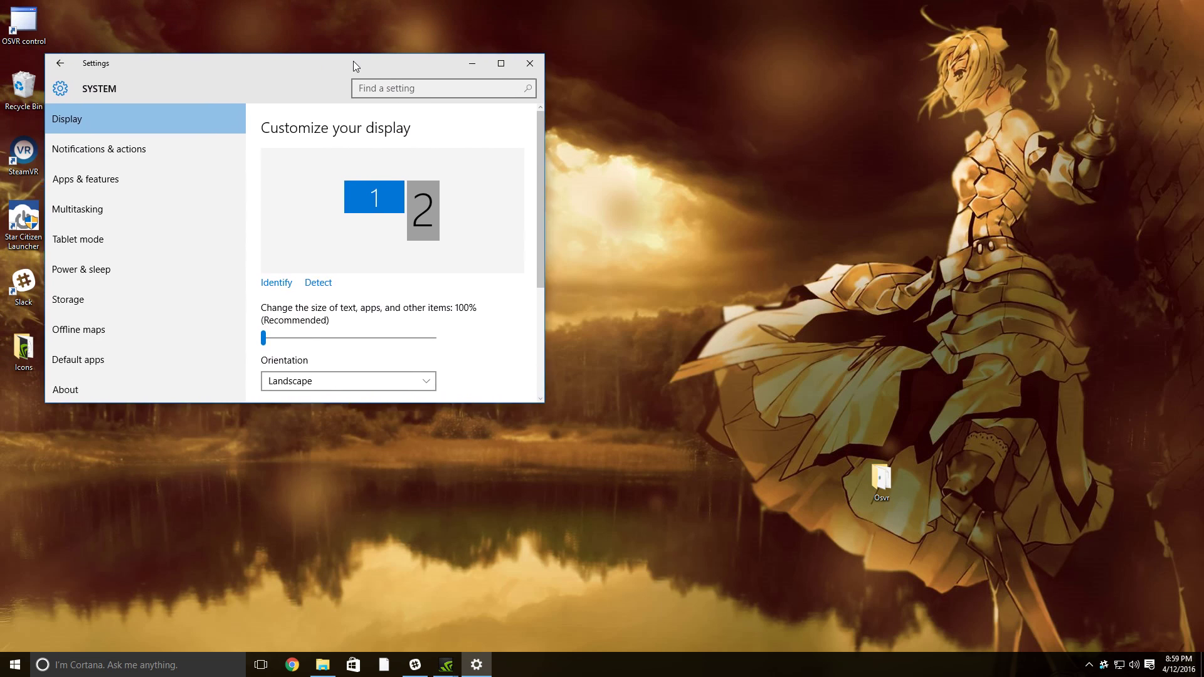
left_click_drag(352, 61, 474, 218)
left_click(500, 285)
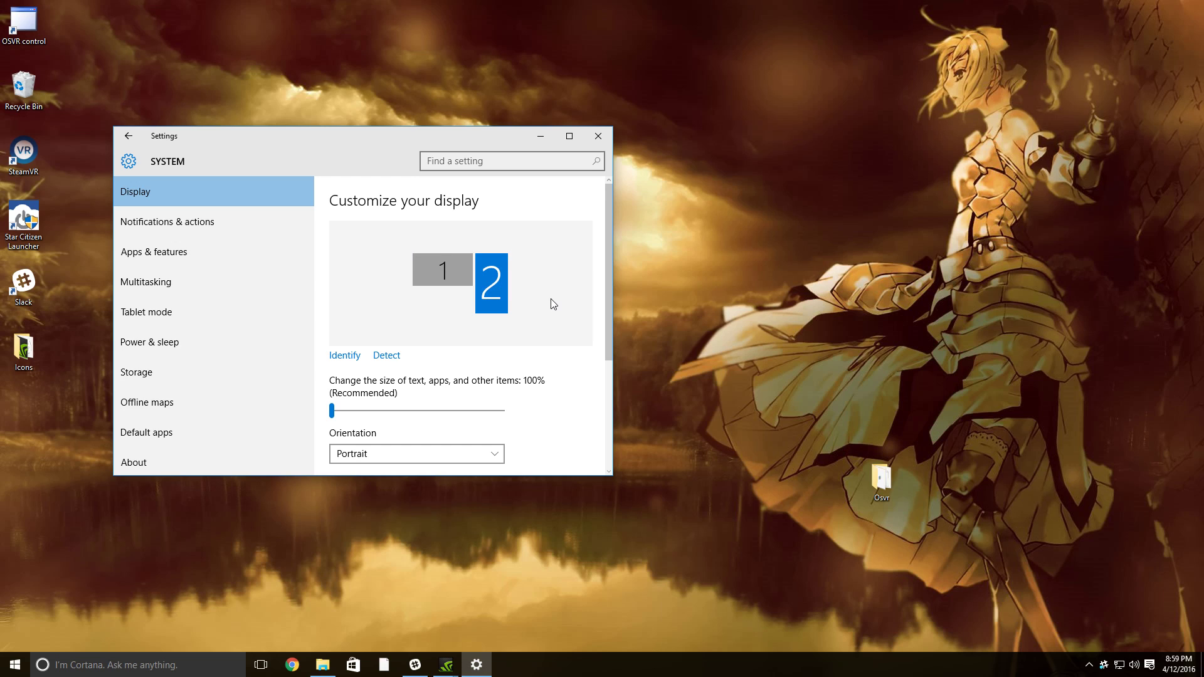
scroll(550, 304, "down", 3)
left_click(471, 274)
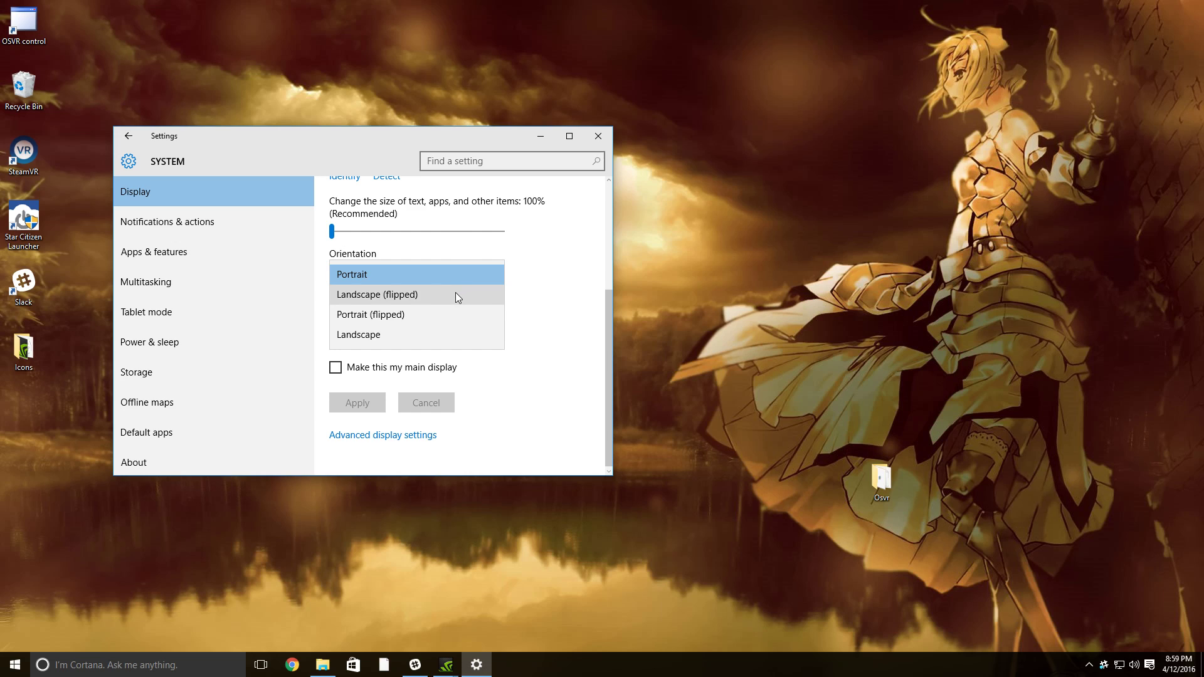
left_click(455, 296)
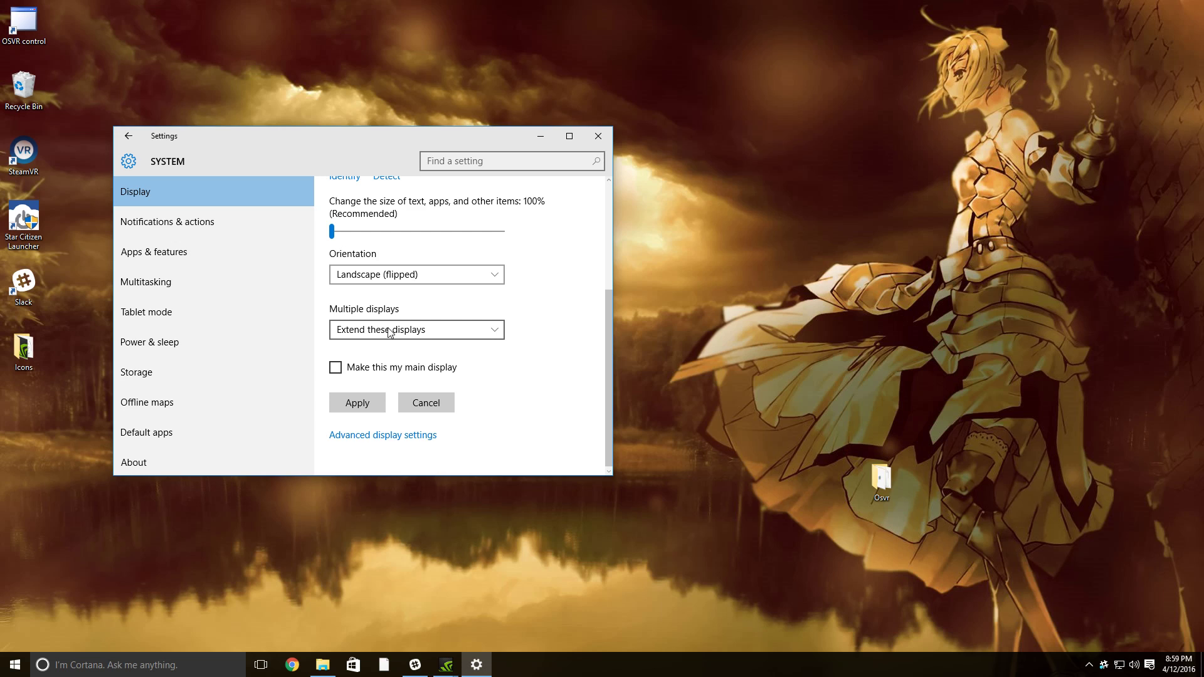
- Examine the multiple-display options and compare the orientation and main-display settings of displays 1 and 2
left_click(470, 329)
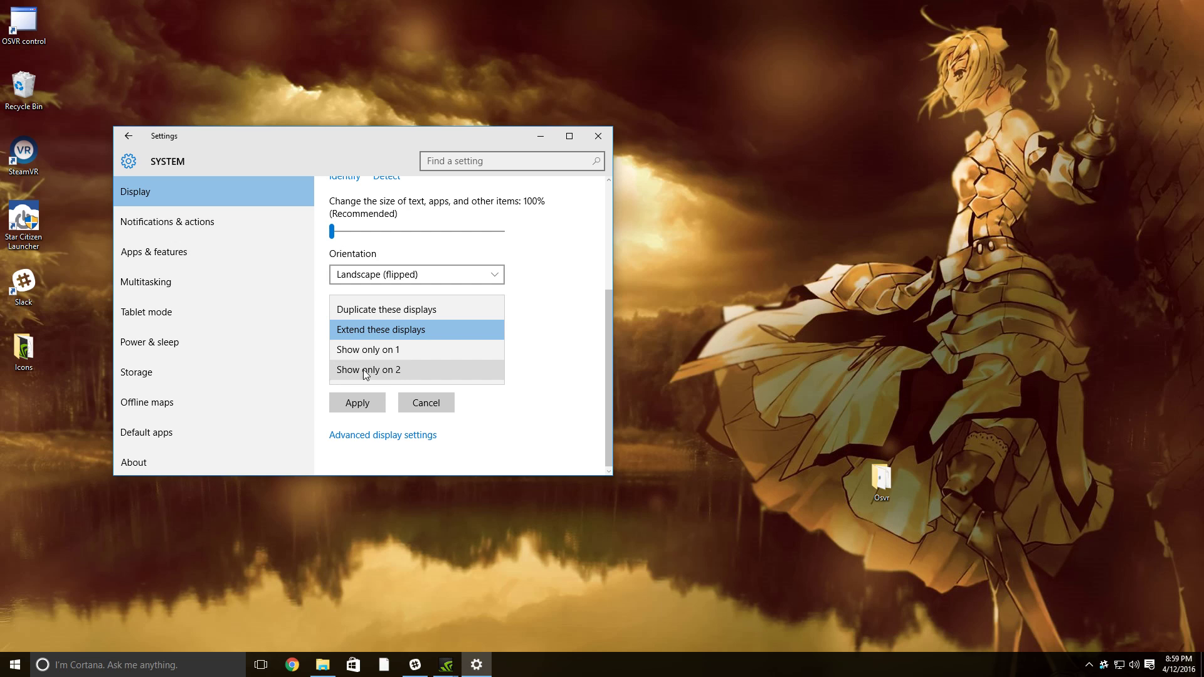
left_click(540, 322)
scroll(538, 323, "up", 2)
scroll(530, 318, "down", 1)
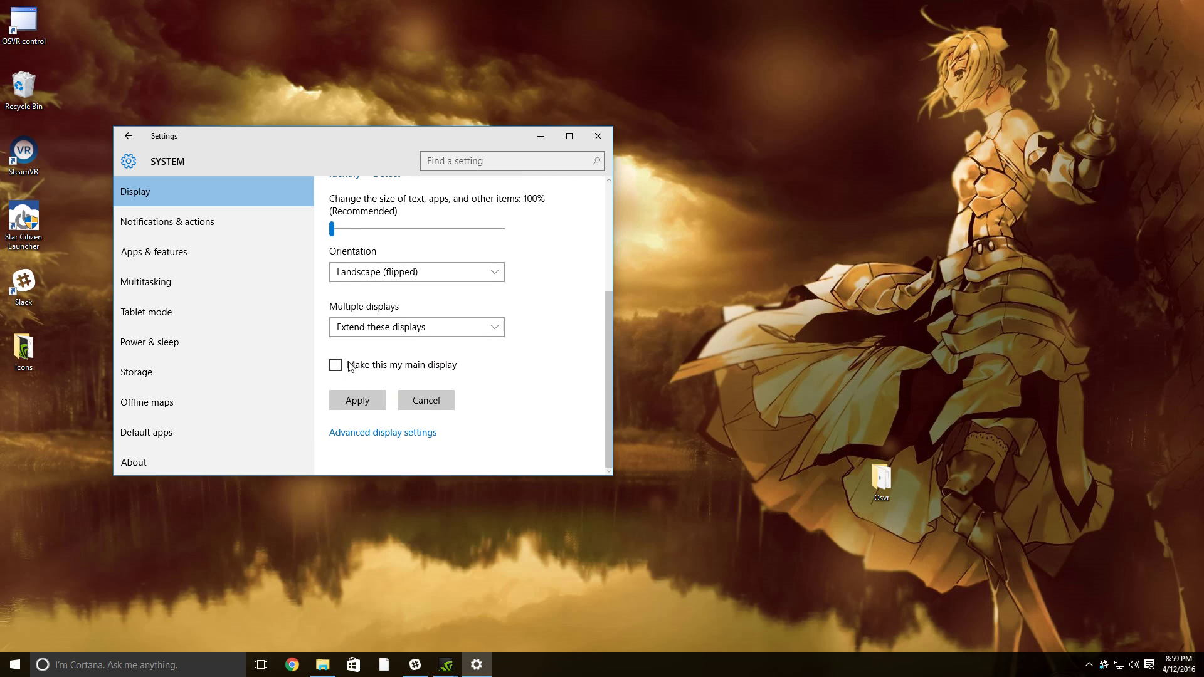
scroll(539, 364, "up", 3)
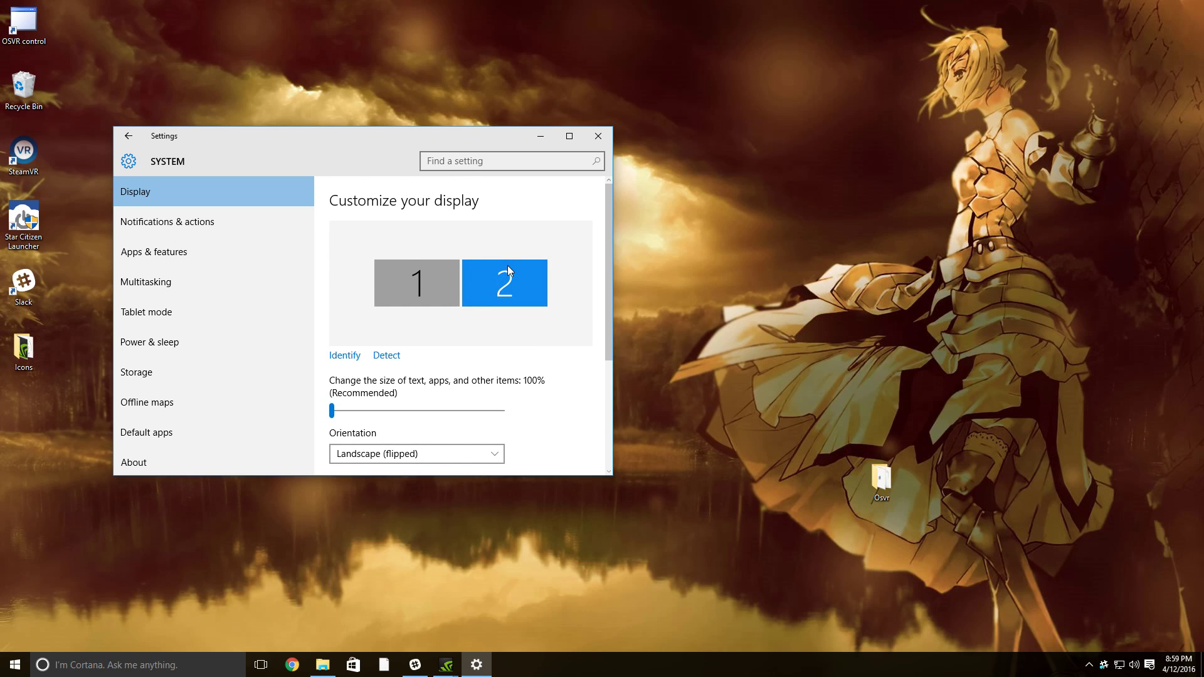
left_click(439, 286)
scroll(484, 334, "down", 3)
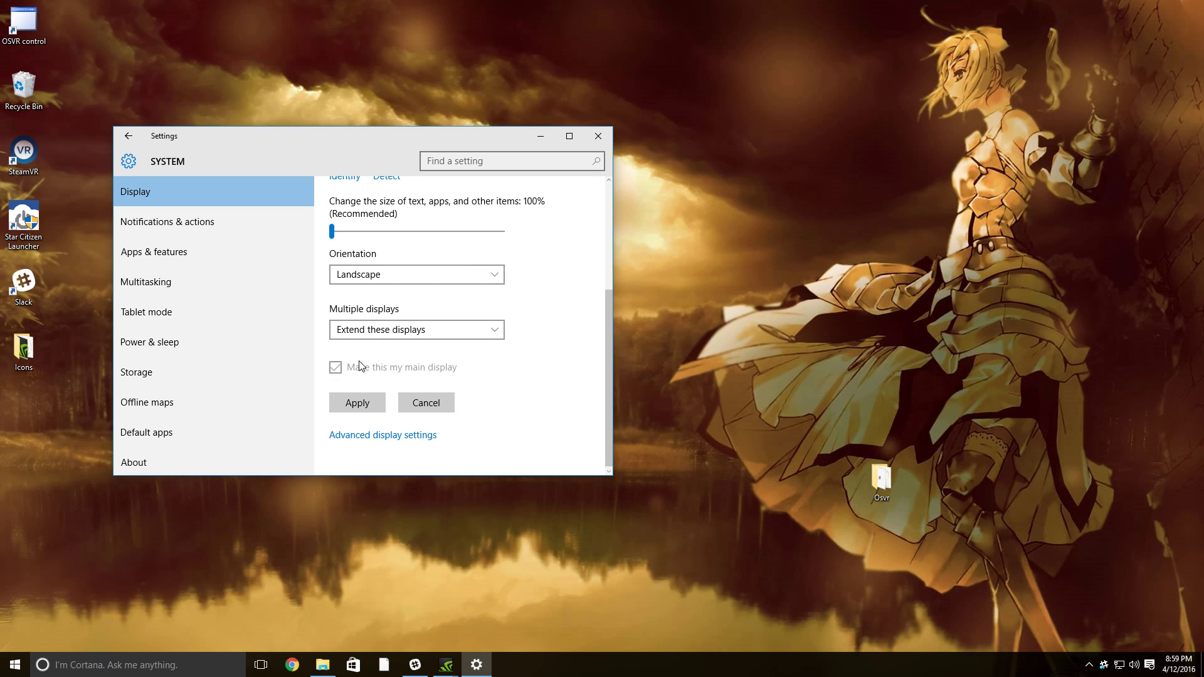
scroll(505, 314, "up", 3)
left_click(474, 287)
scroll(543, 367, "down", 3)
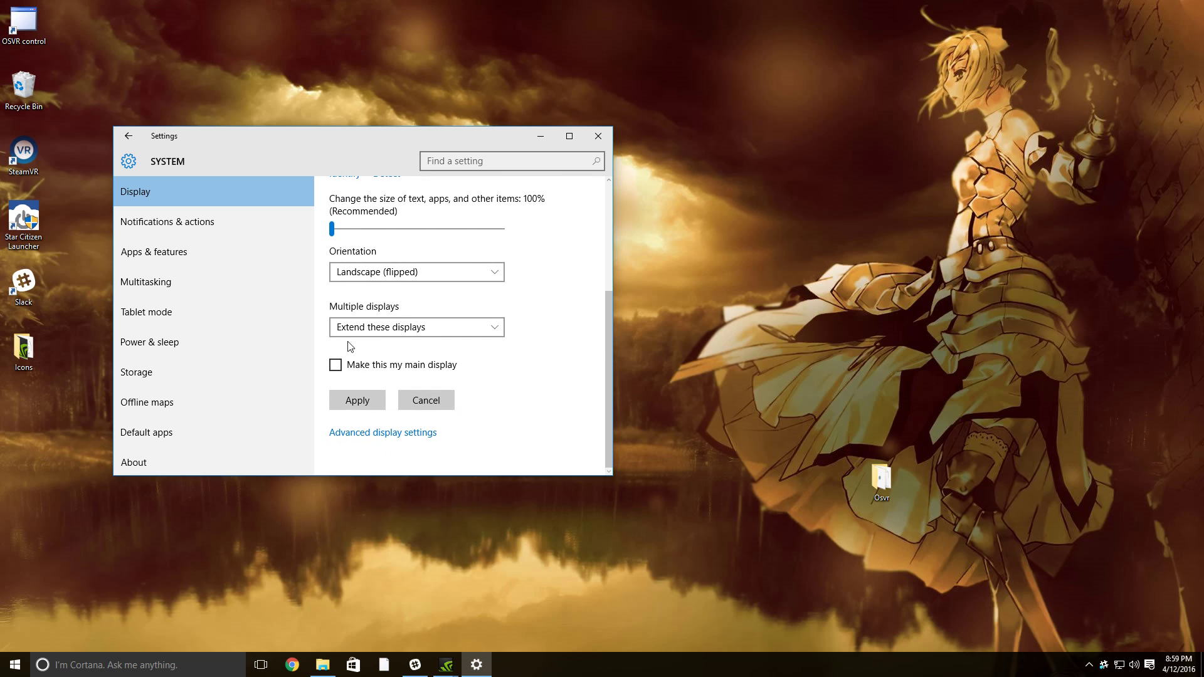
scroll(546, 376, "up", 3)
scroll(536, 336, "down", 3)
- Examine the resolution and multiple-display options of displays 1 and 2 in the advanced display settings, and close Settings
left_click(411, 439)
scroll(371, 379, "down", 3)
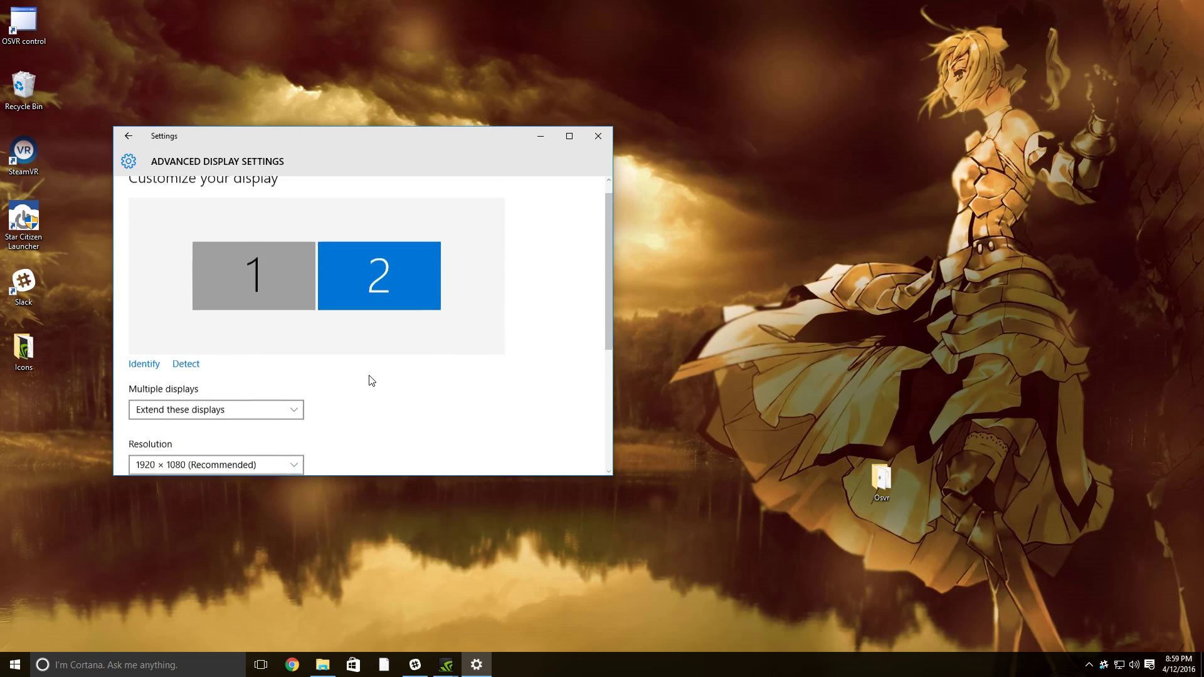
scroll(457, 290, "up", 3)
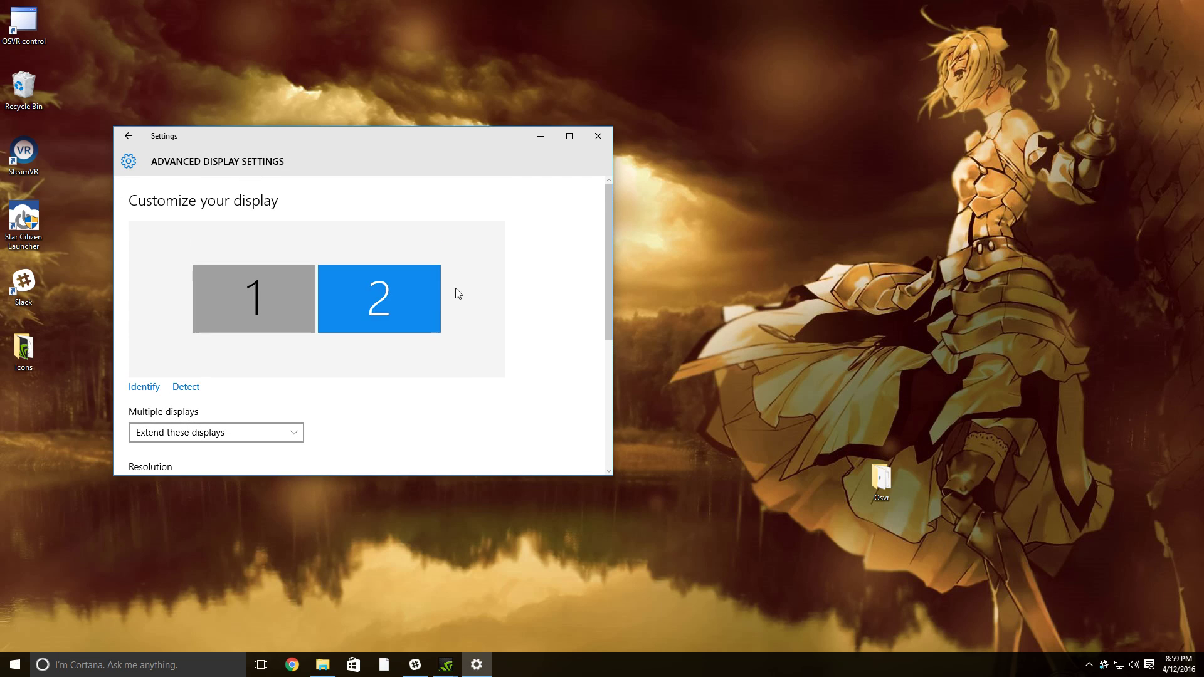
scroll(446, 385, "down", 3)
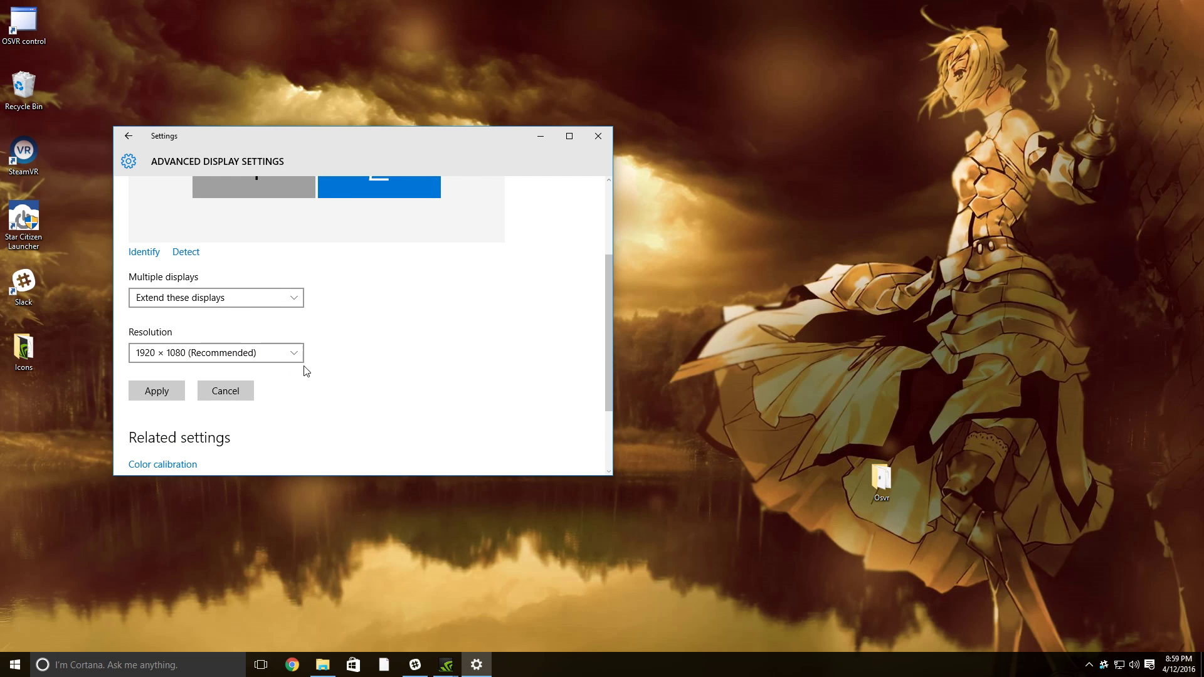
scroll(407, 371, "down", 2)
scroll(411, 367, "up", 5)
left_click(305, 314)
scroll(402, 370, "down", 5)
scroll(376, 321, "up", 1)
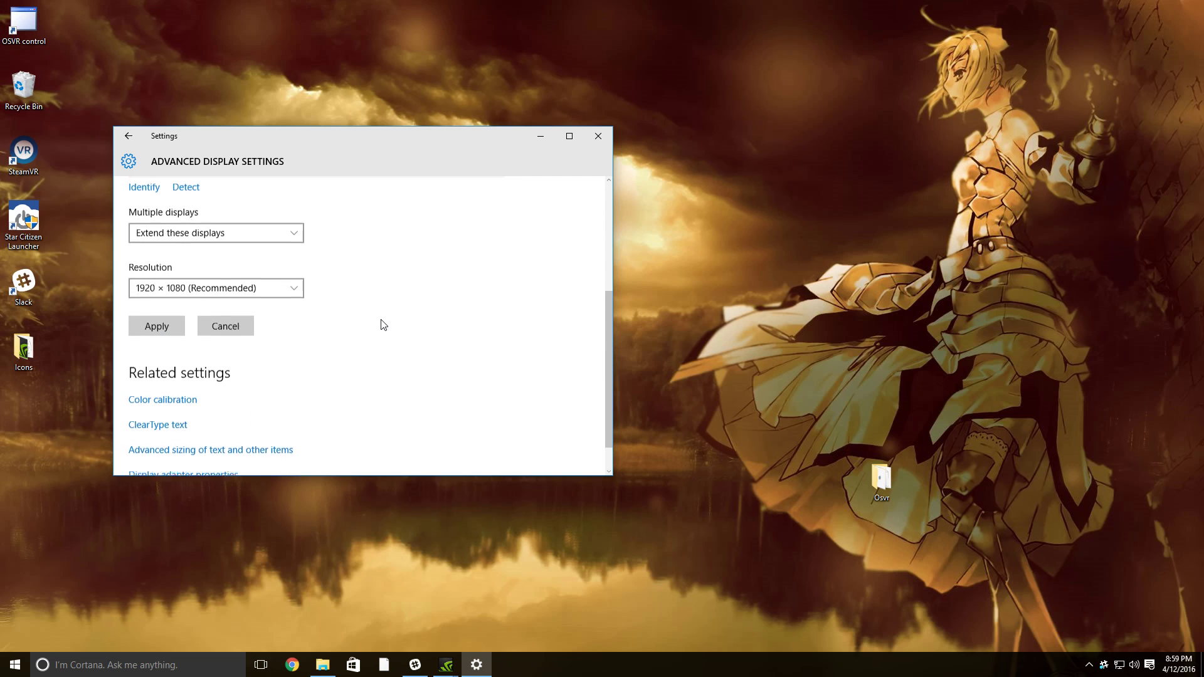
scroll(371, 352, "up", 1)
scroll(371, 351, "up", 2)
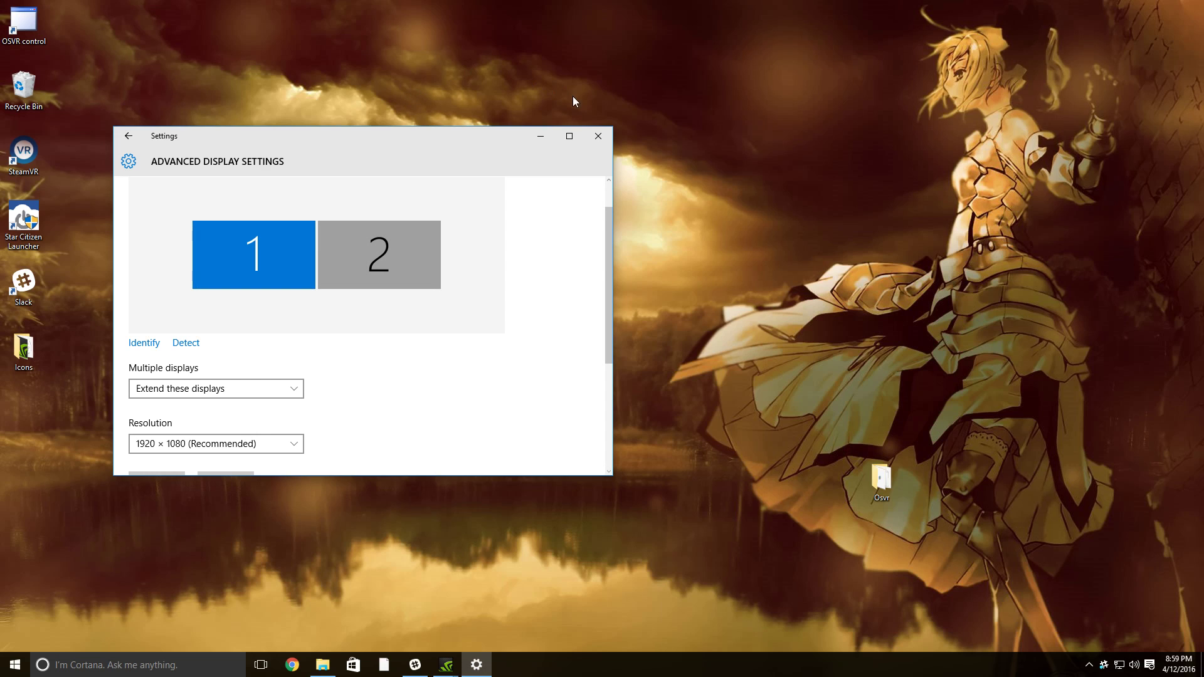
left_click(599, 137)
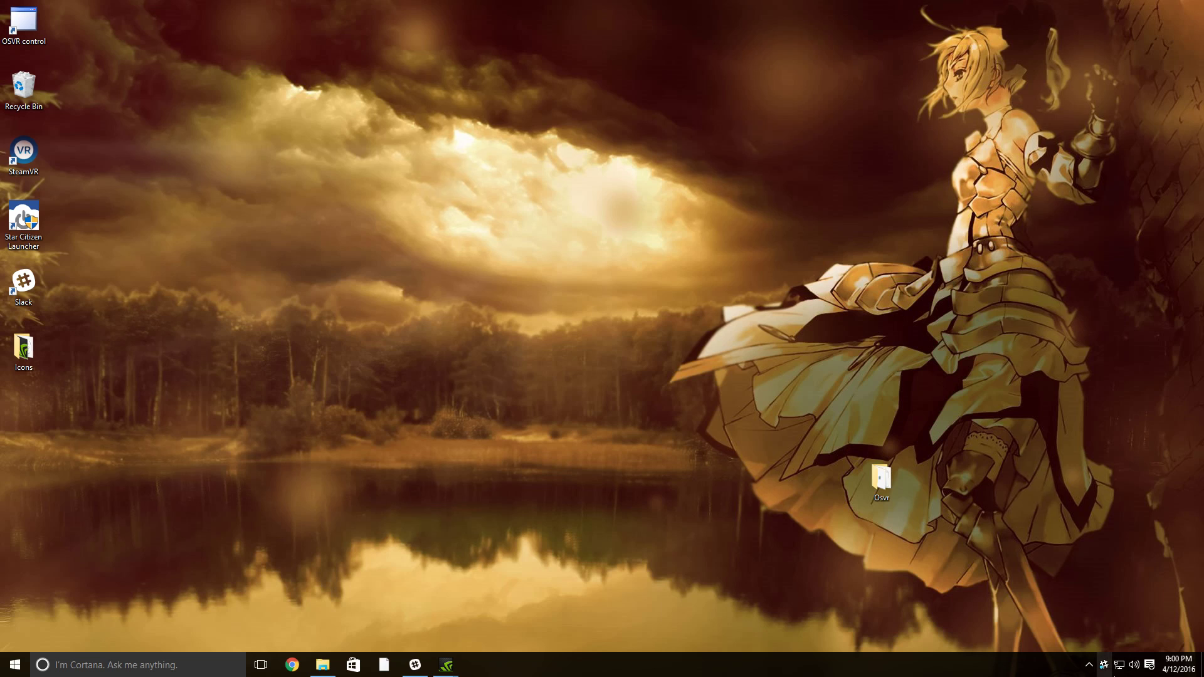
- Try running OSVR Server from the OSVR group of installed apps, and close its console window
left_click(1089, 665)
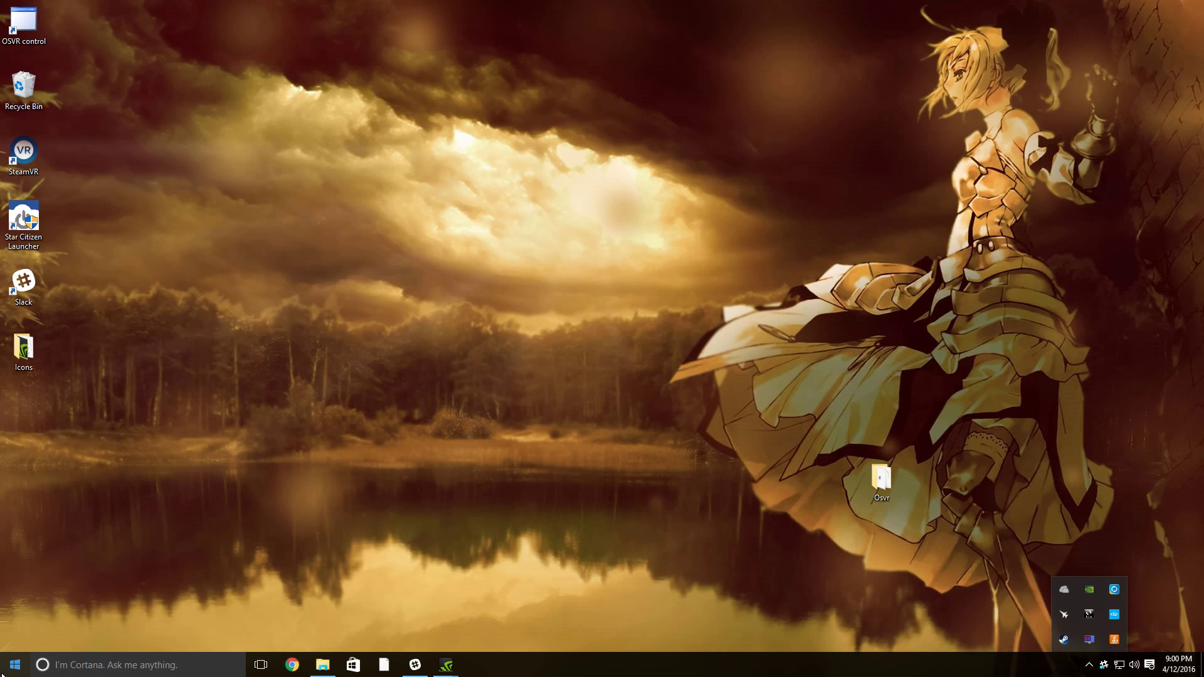
key("super")
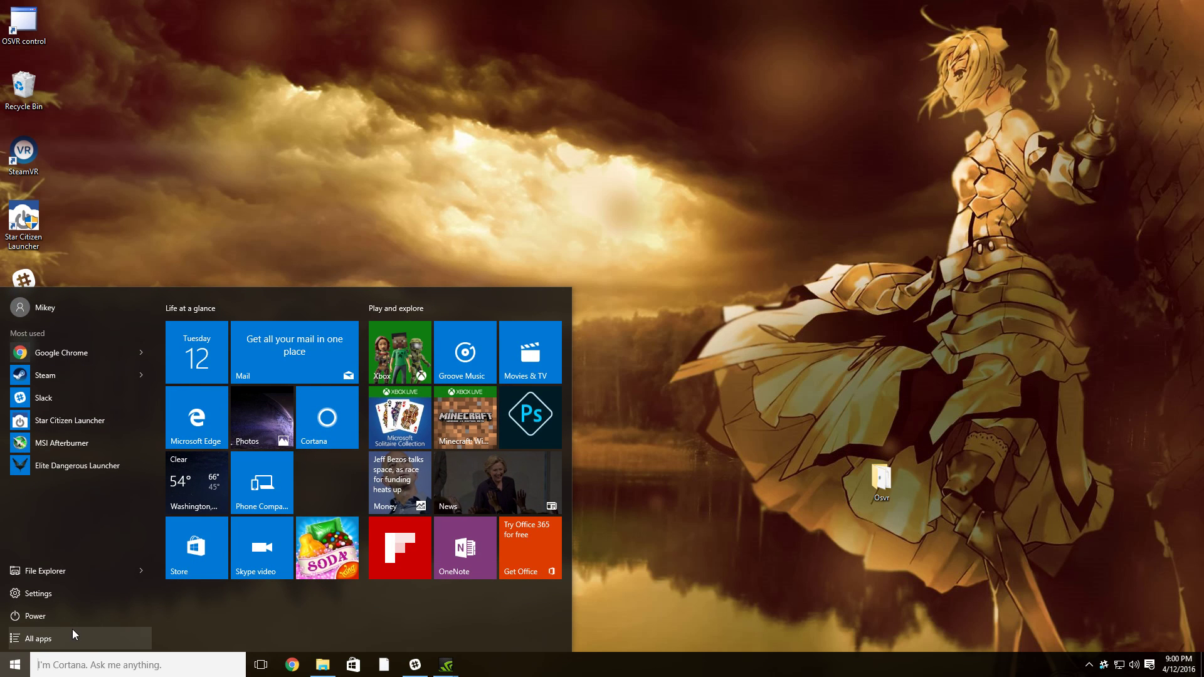
left_click(72, 635)
scroll(101, 583, "down", 15)
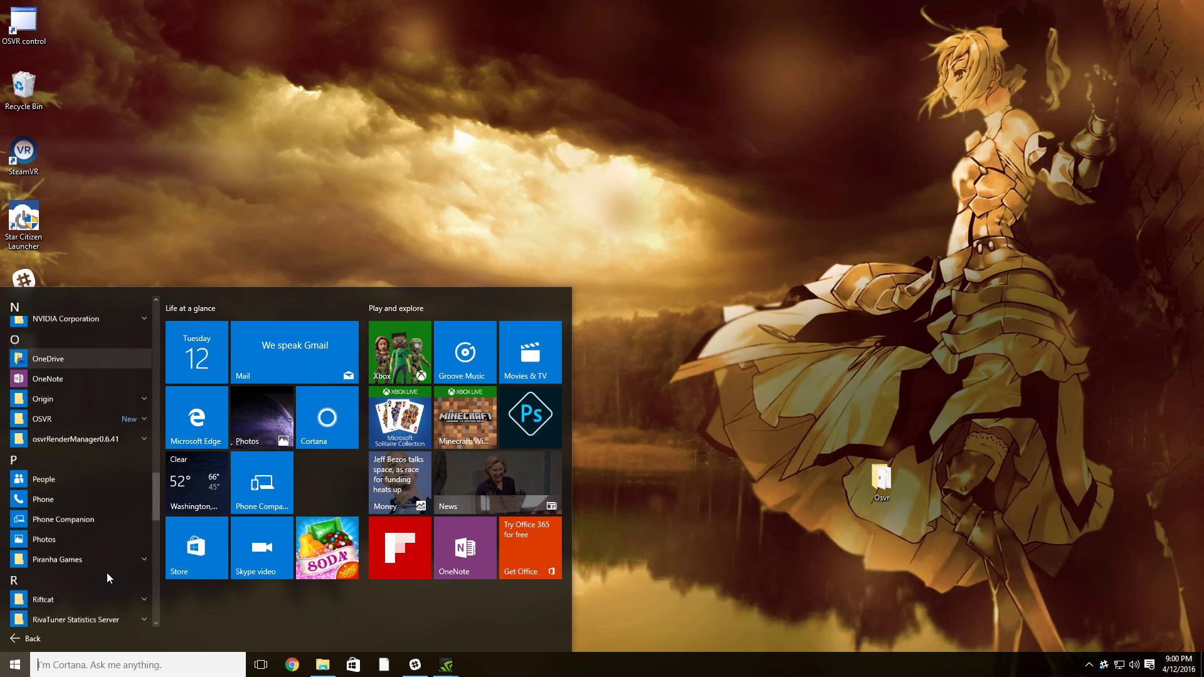
scroll(106, 573, "up", 3)
left_click(119, 529)
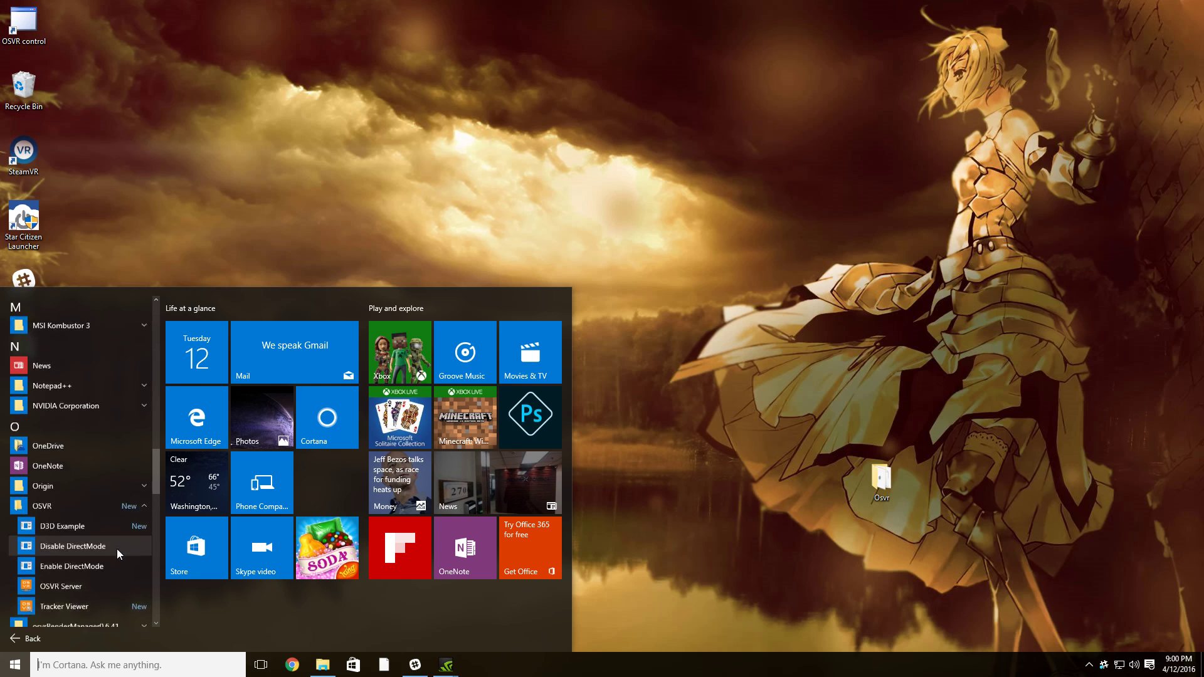
scroll(116, 548, "down", 2)
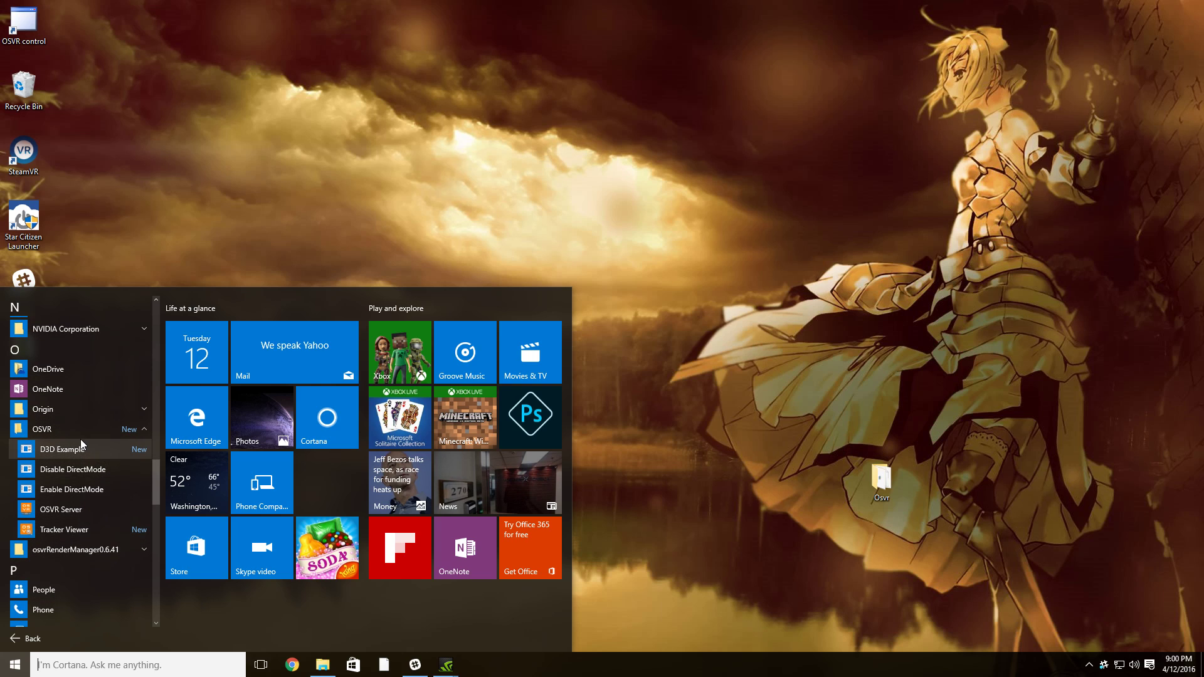
left_click(81, 510)
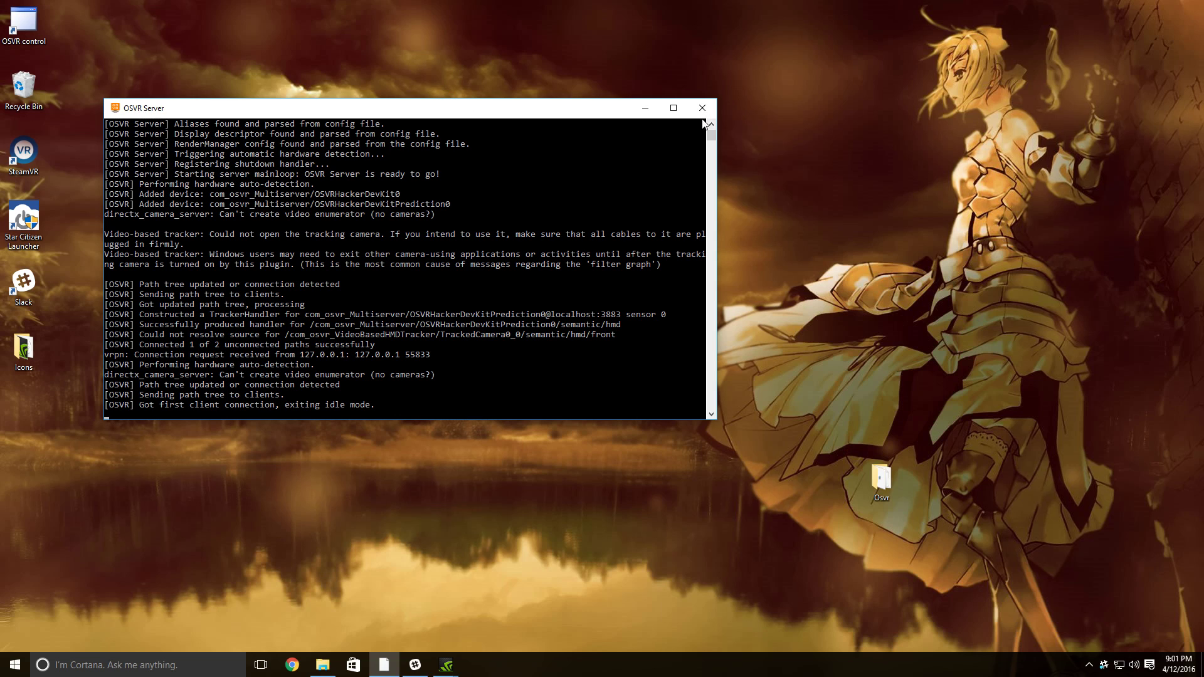
left_click(702, 109)
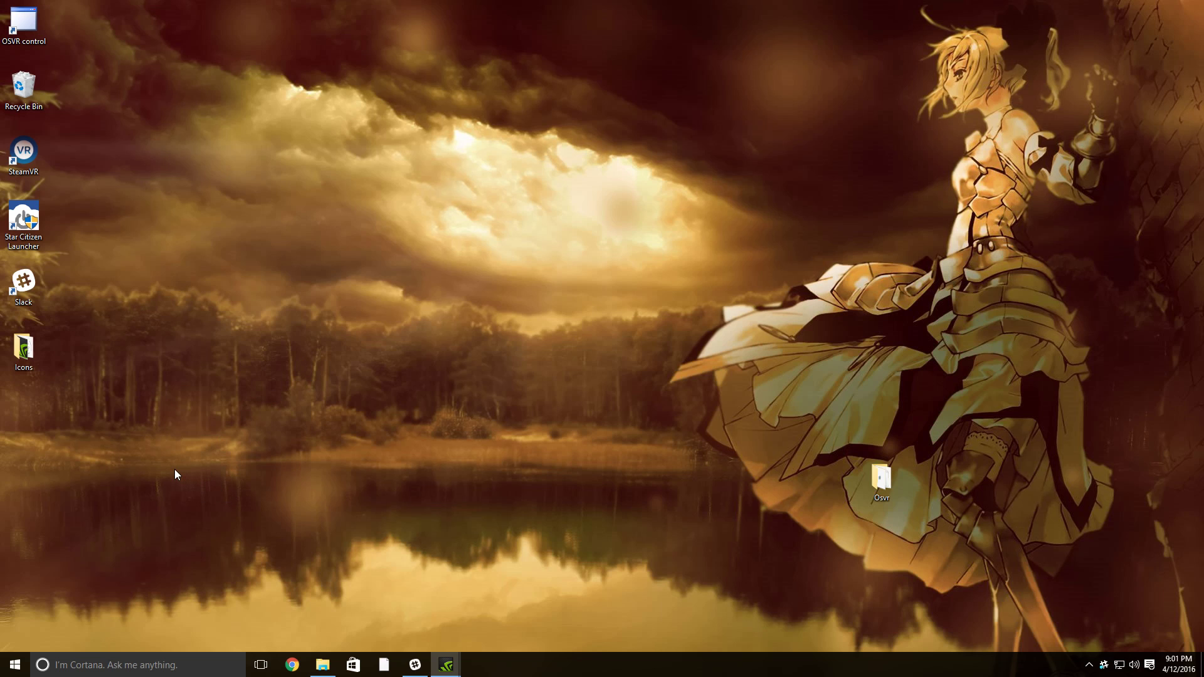
- Restart OSVR Server from the OSVR group of installed apps and minimize its console window
left_click(14, 669)
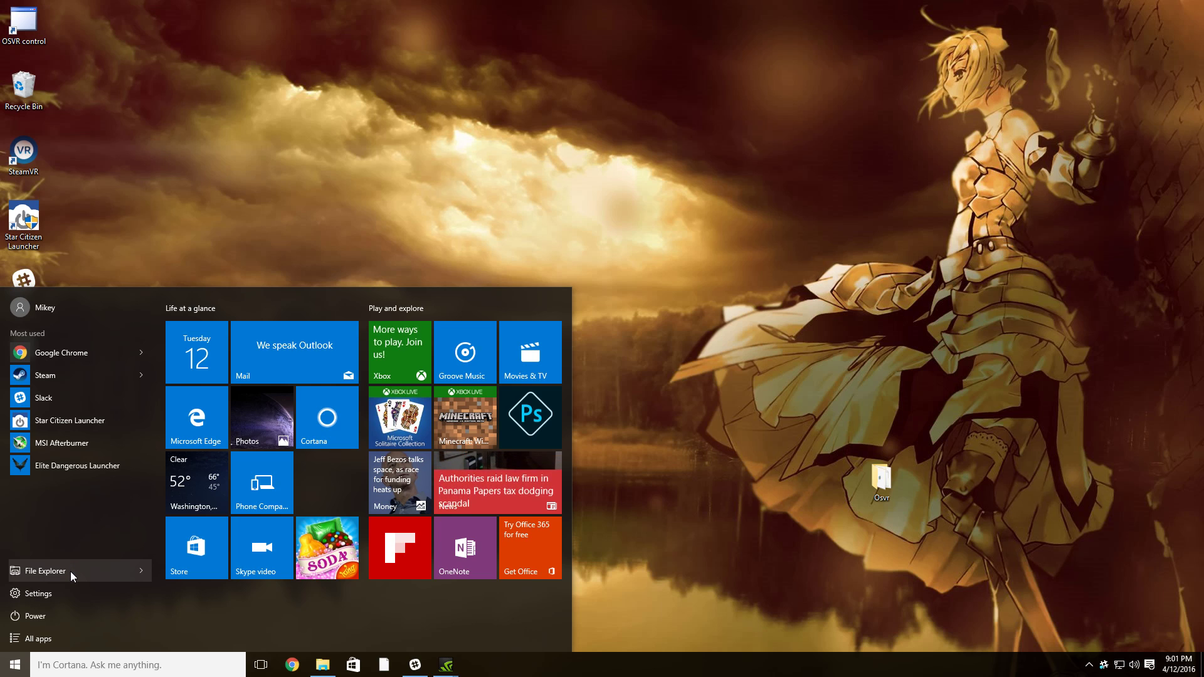
left_click(53, 638)
scroll(69, 530, "down", 10)
scroll(56, 514, "down", 6)
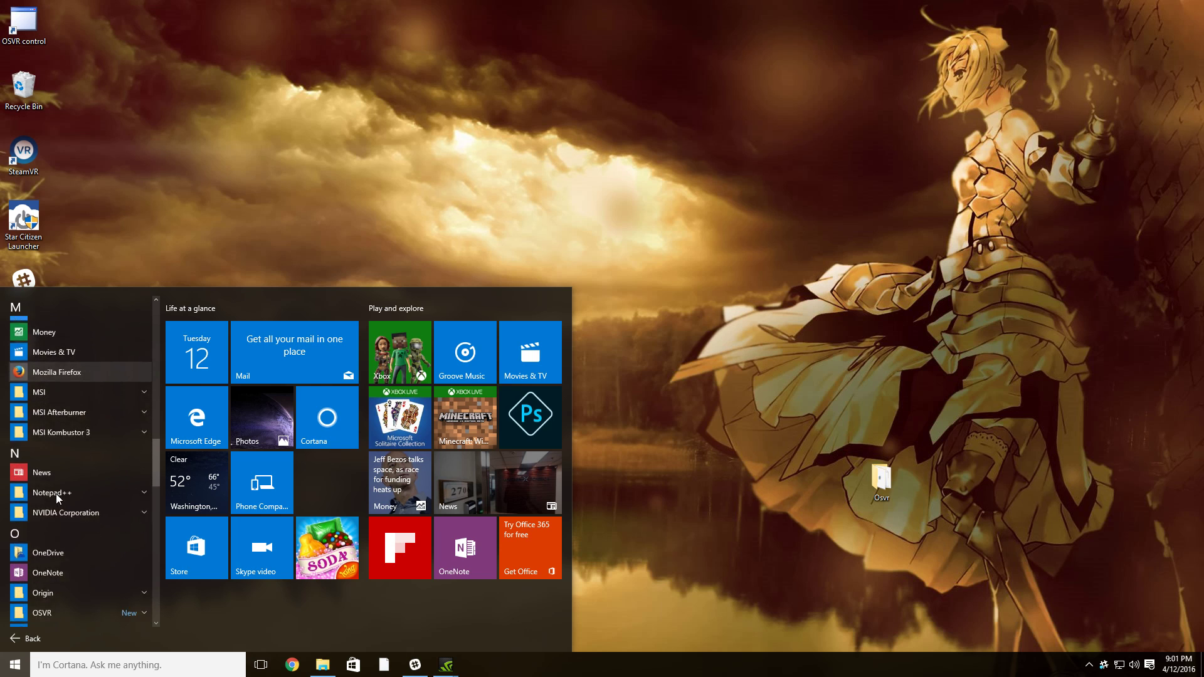
left_click(70, 525)
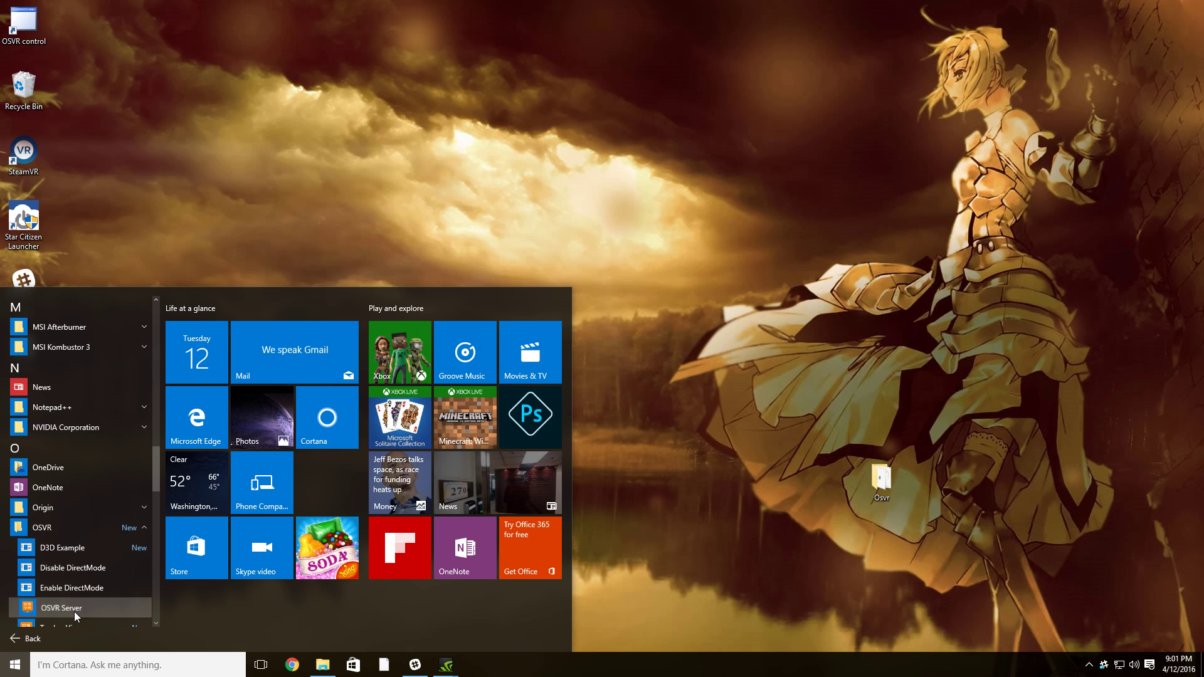
left_click(73, 608)
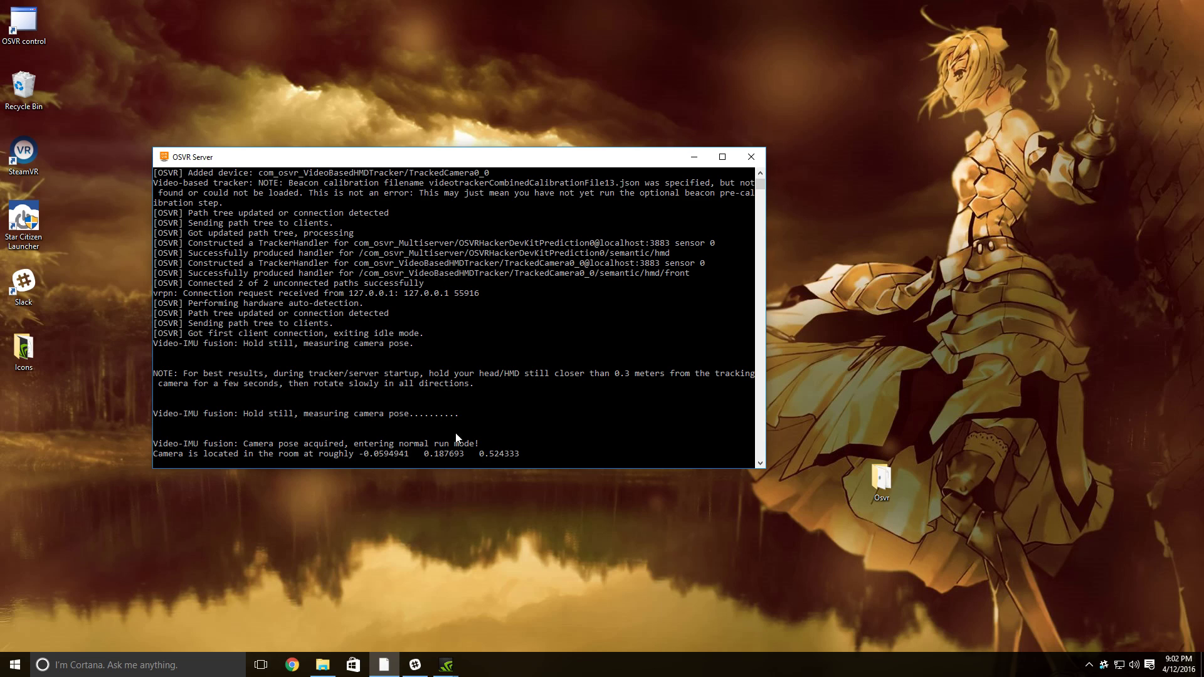
left_click(699, 160)
- Switch to Steam and open its game library
left_click(1088, 665)
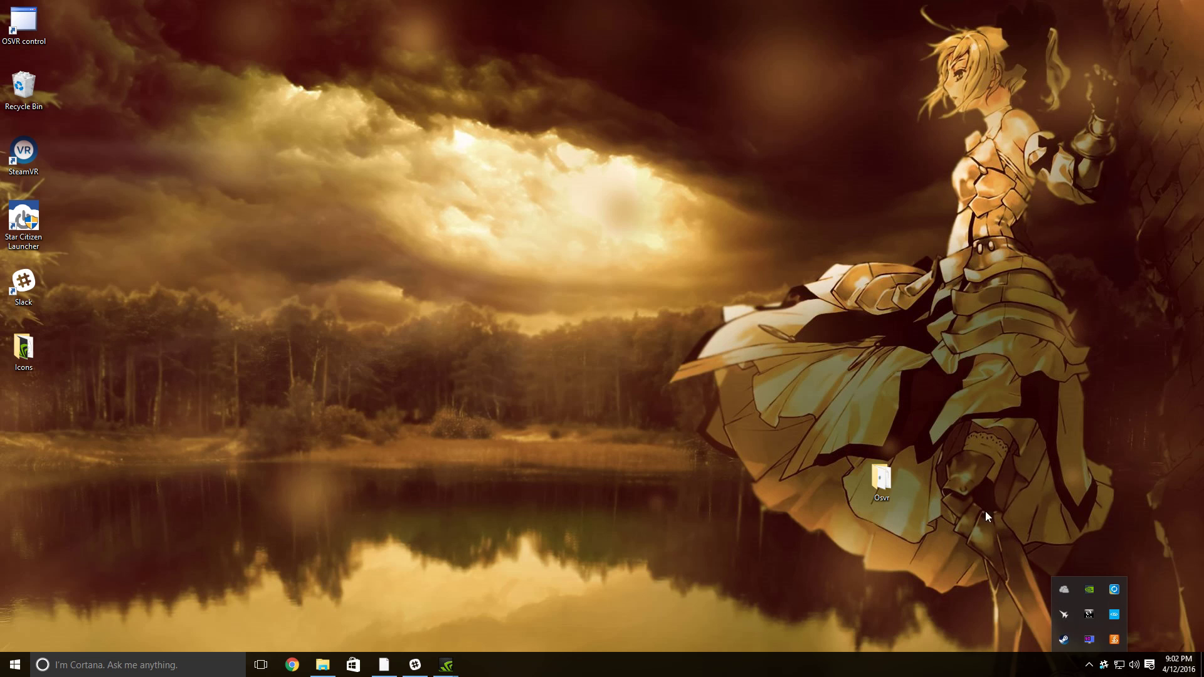
right_click(1064, 639)
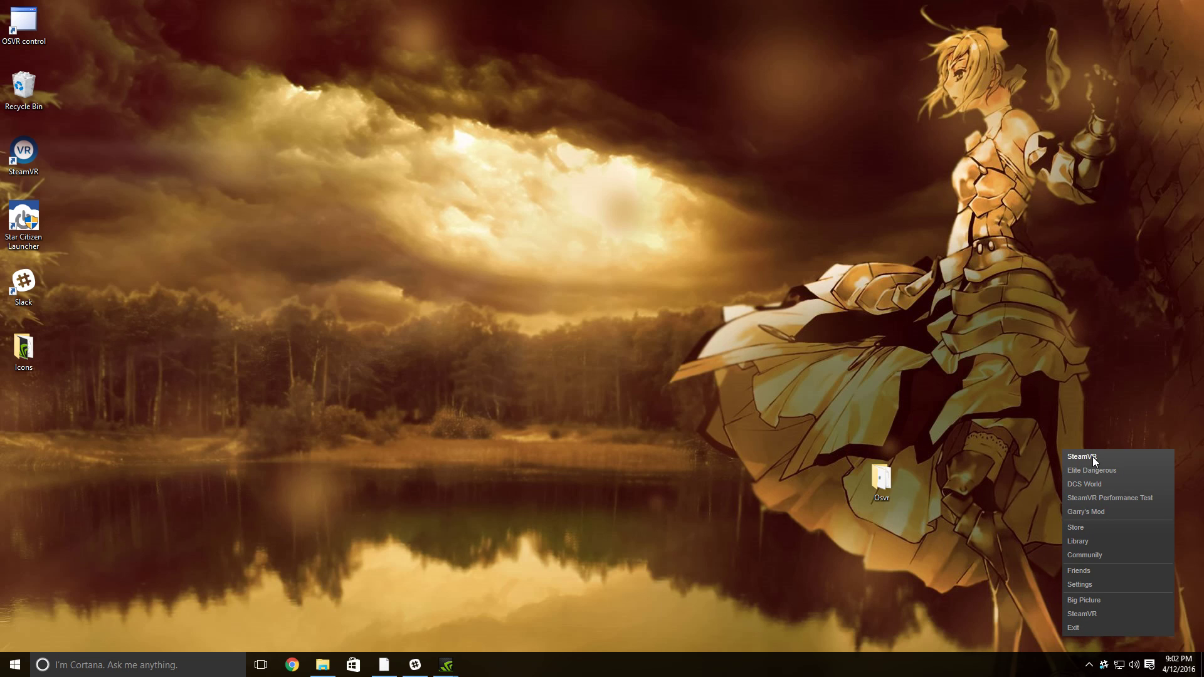
left_click(1089, 542)
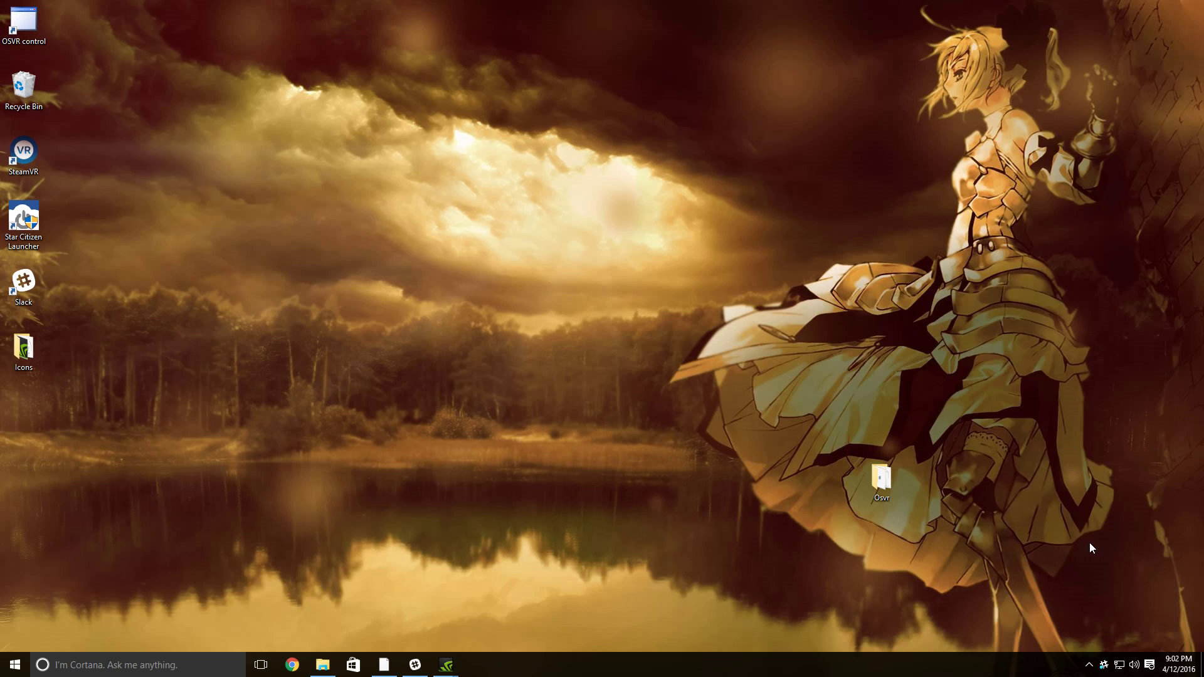
- Apply MSI Afterburner profile 3 with +0.100V/108%/+188MHz/+671MHz/85%
left_click(1091, 668)
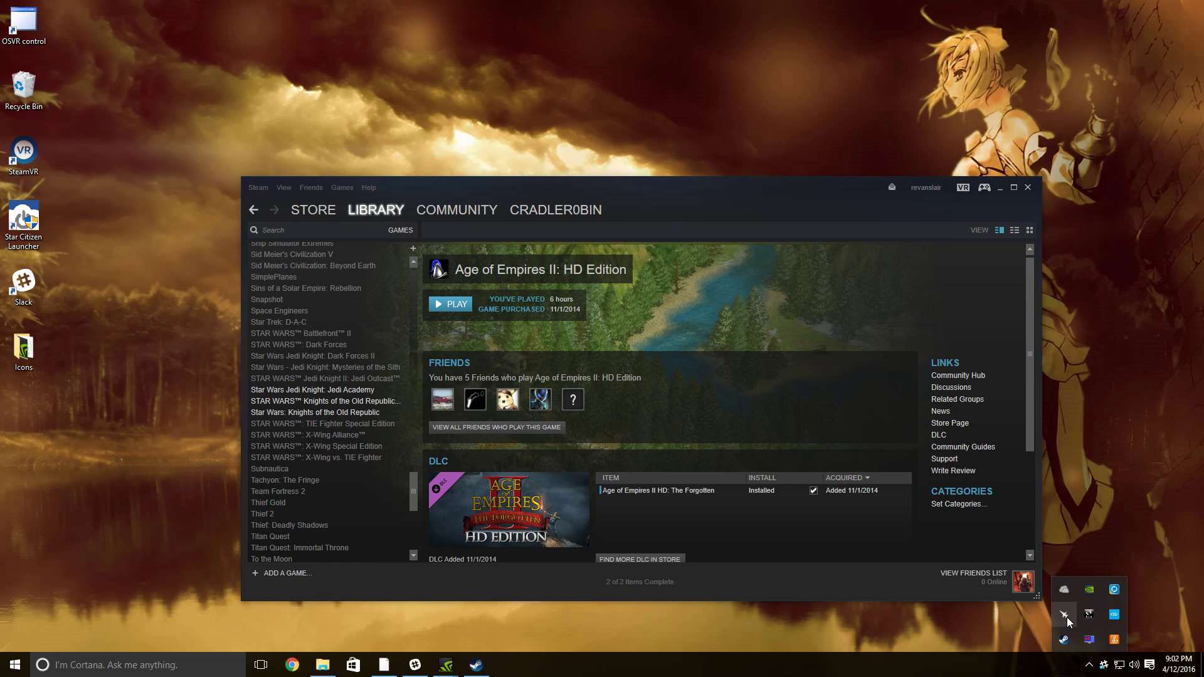
right_click(1066, 617)
mouse_move(1087, 596)
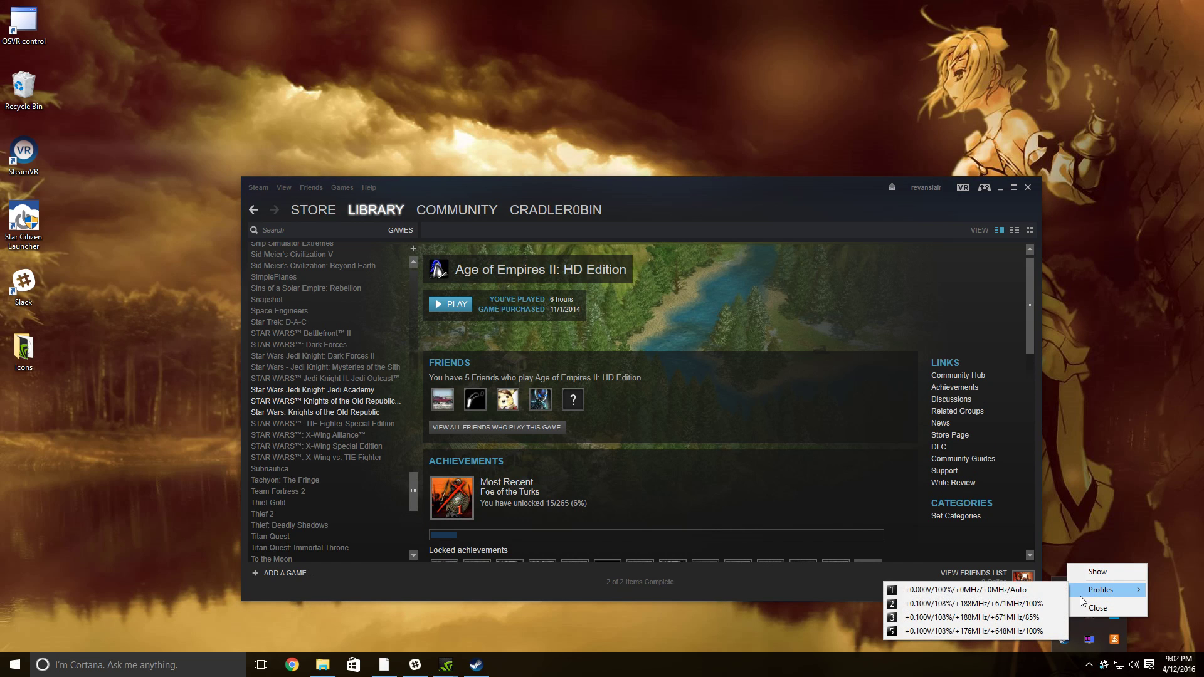
left_click(1038, 618)
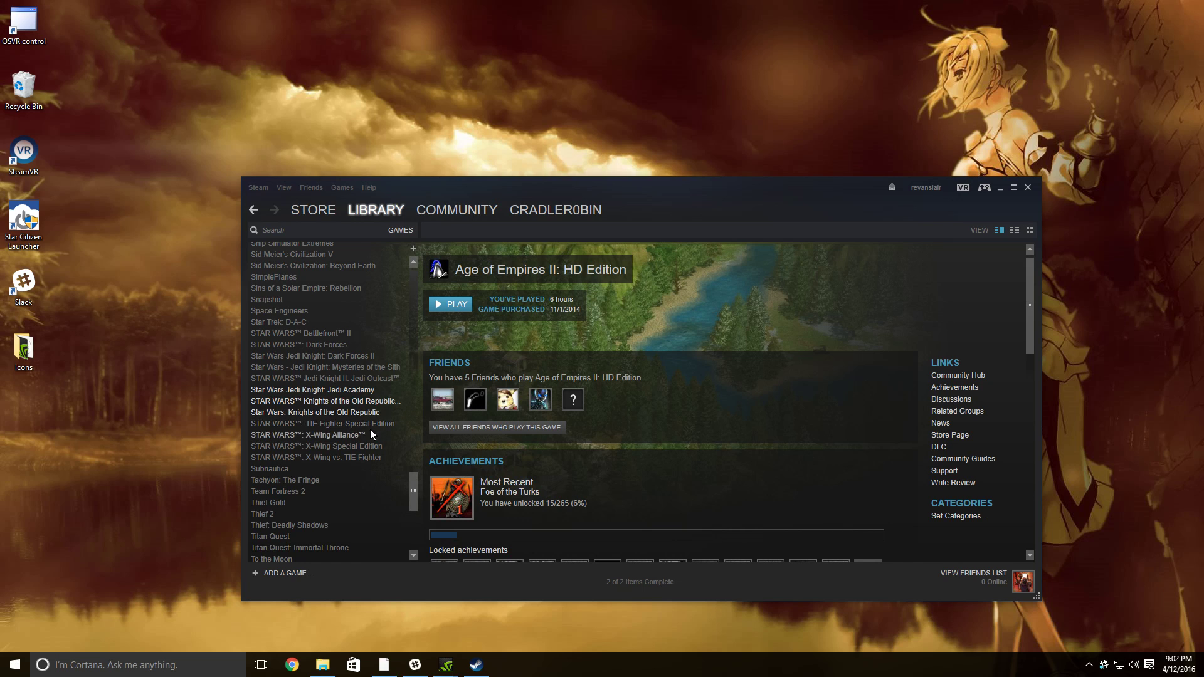
- Select Elite Dangerous in the SteamVR category of the game library
scroll(369, 433, "down", 7)
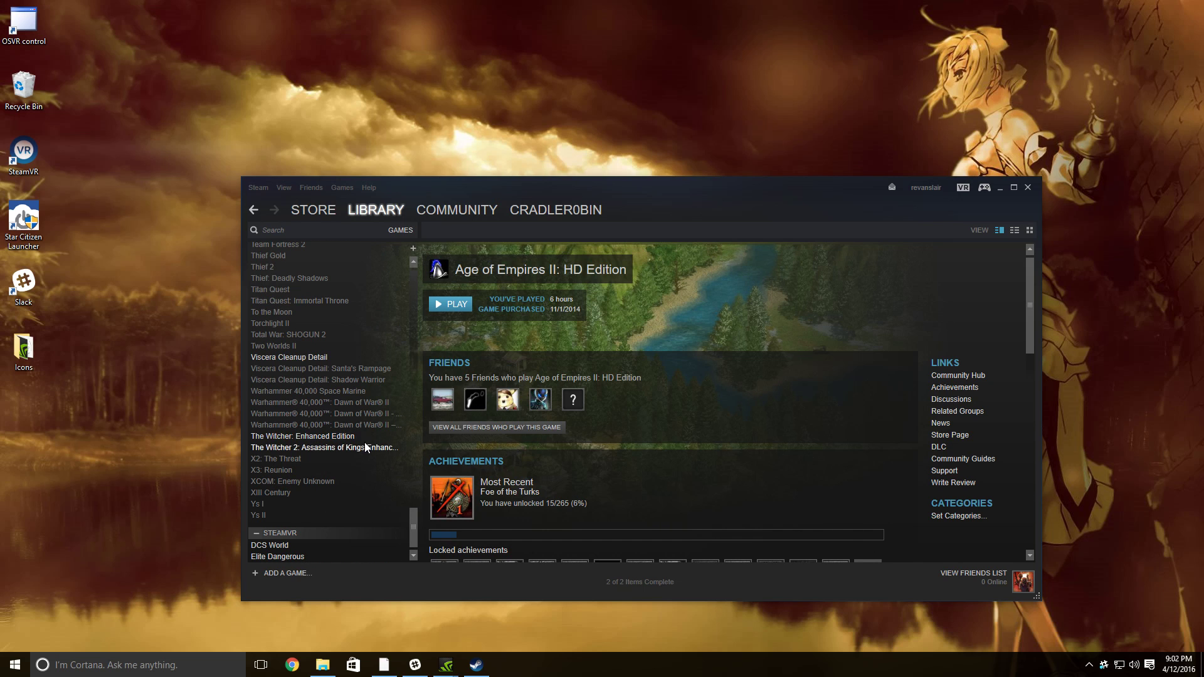
left_click(287, 557)
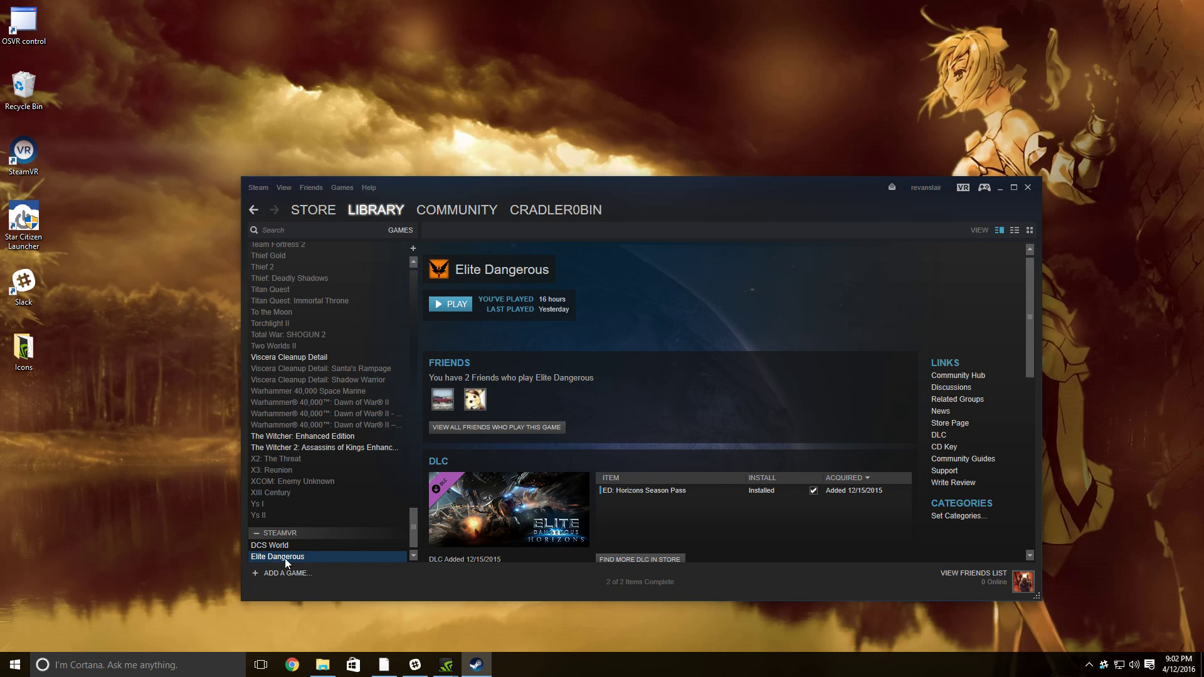
- Try to start SteamVR from the Steam library, dismiss the error message and close the SteamVR status window
left_click(964, 190)
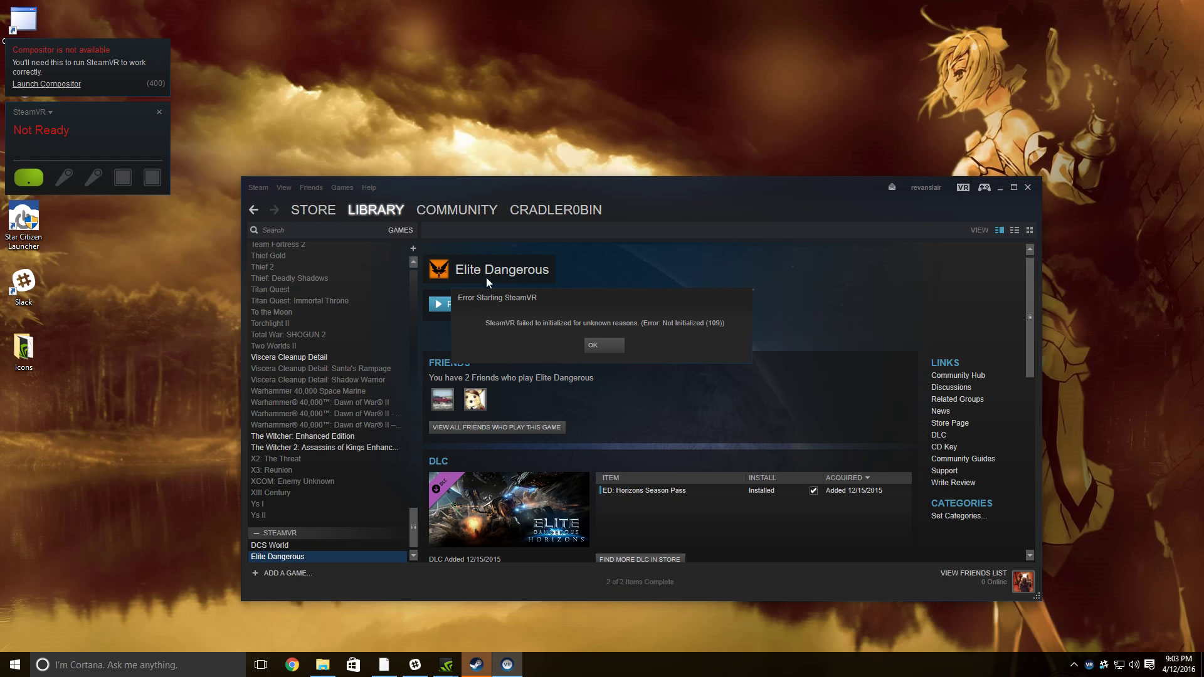
left_click(605, 343)
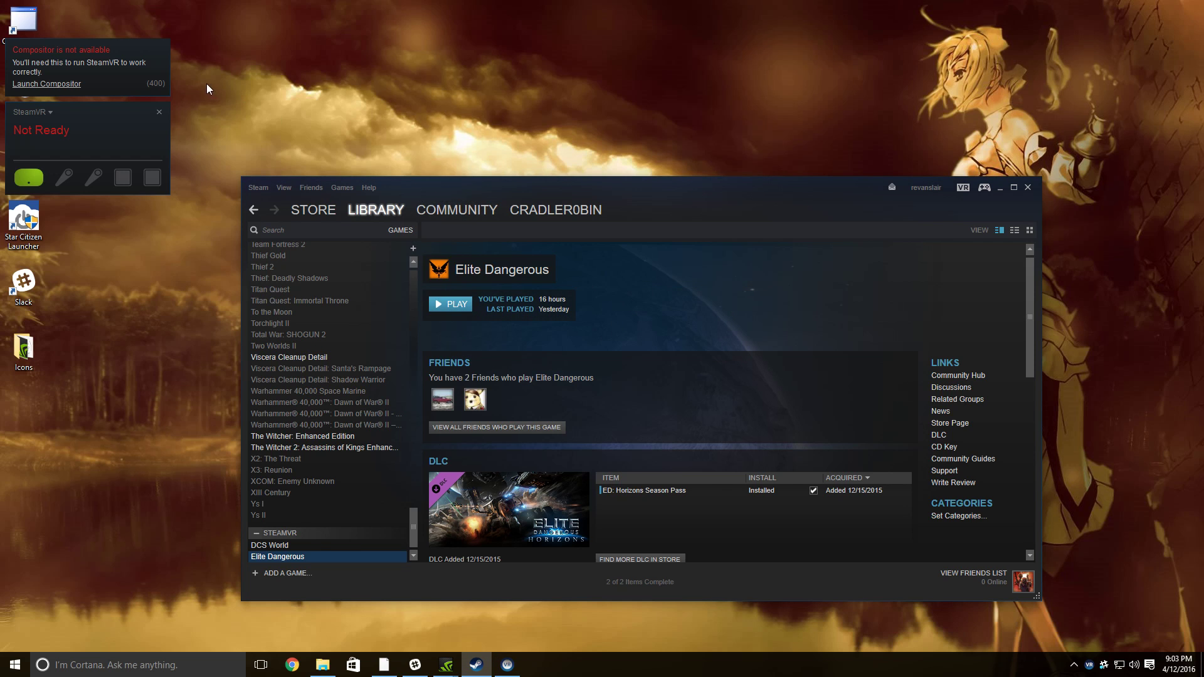
left_click(158, 114)
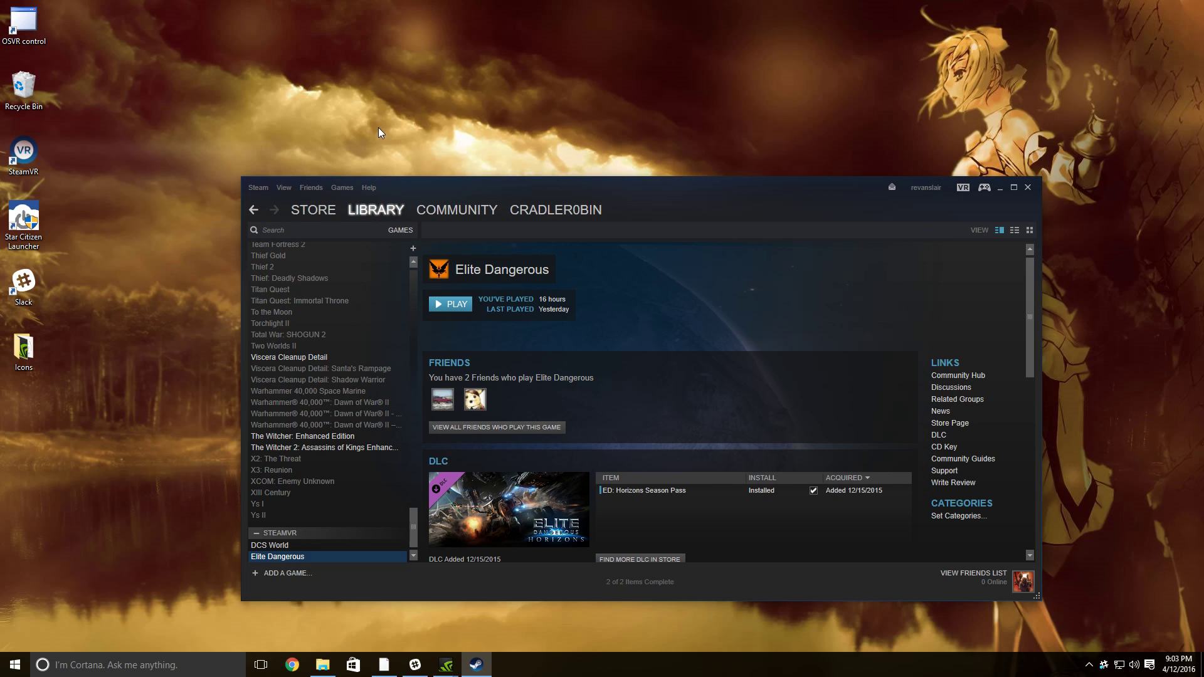